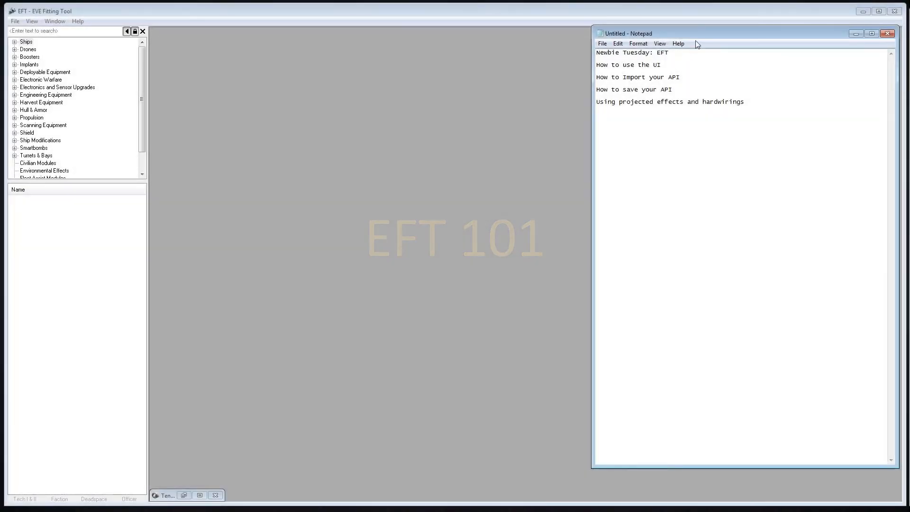
Move the Notepad topic list out of view and switch to EVE Fitting Tool
{"action": "left_click_drag", "start_coordinate": [708, 35], "coordinate": [500, 90]}
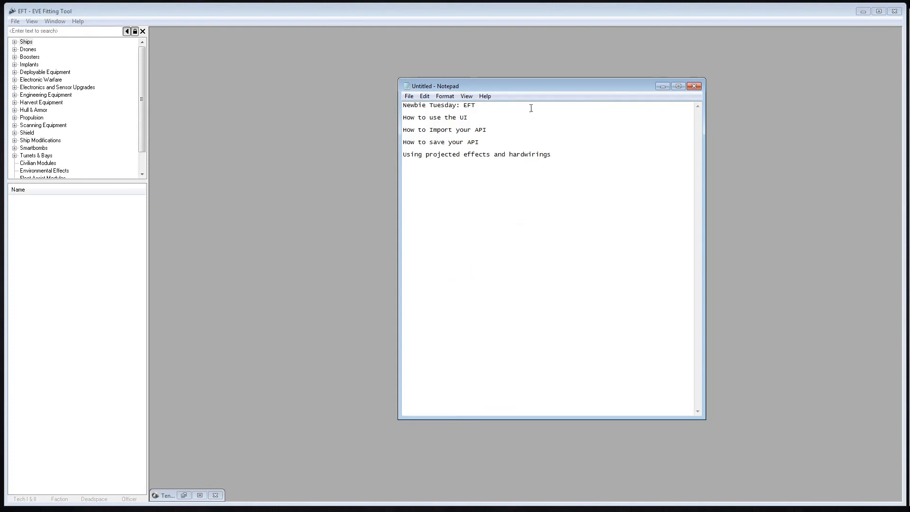
{"action": "left_click_drag", "start_coordinate": [517, 91], "coordinate": [909, 133]}
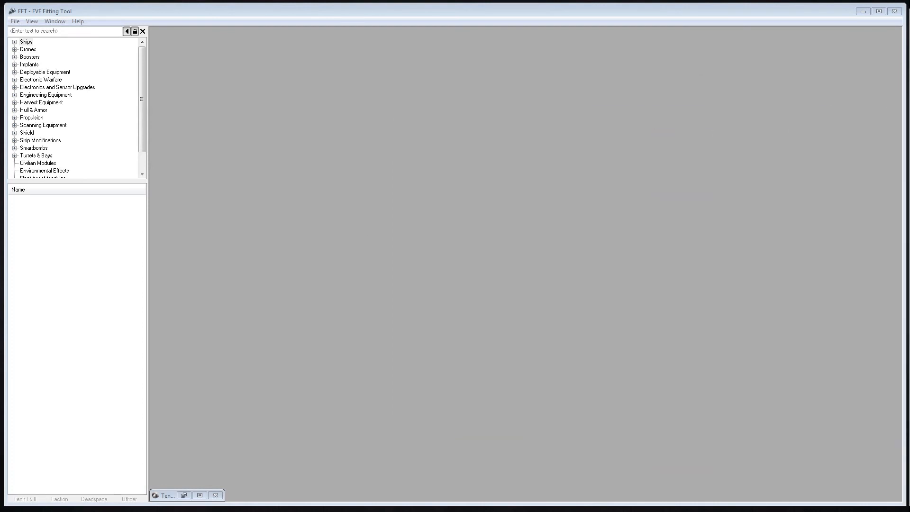
{"action": "left_click", "coordinate": [310, 167]}
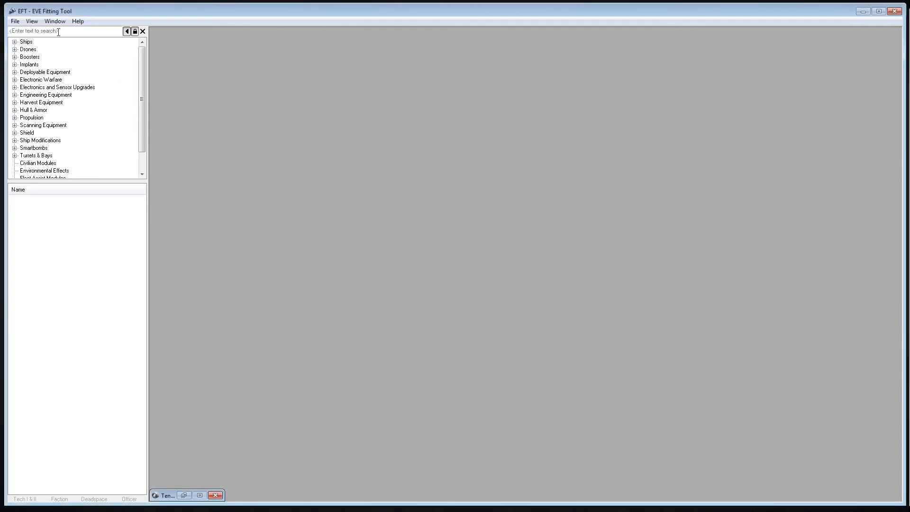
Search the item browser for "energized ad"
{"action": "left_click", "coordinate": [43, 31]}
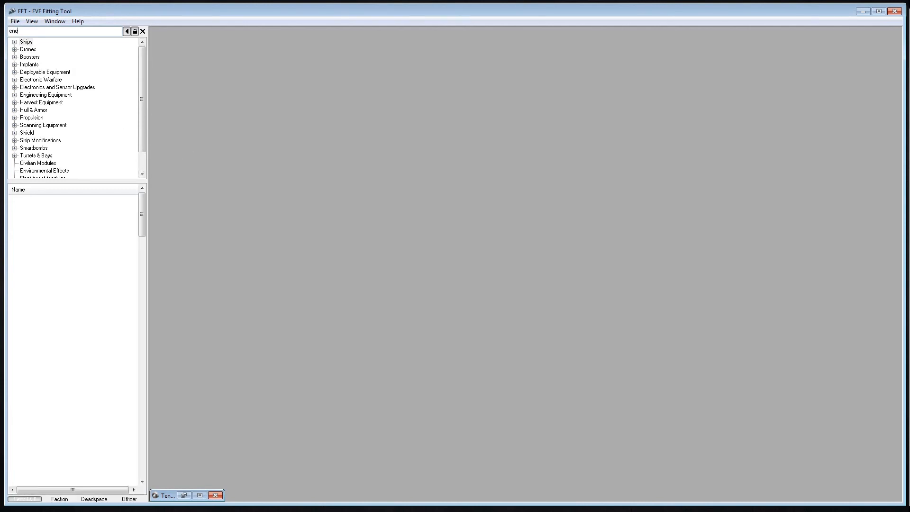
{"action": "type", "text": "gized"}
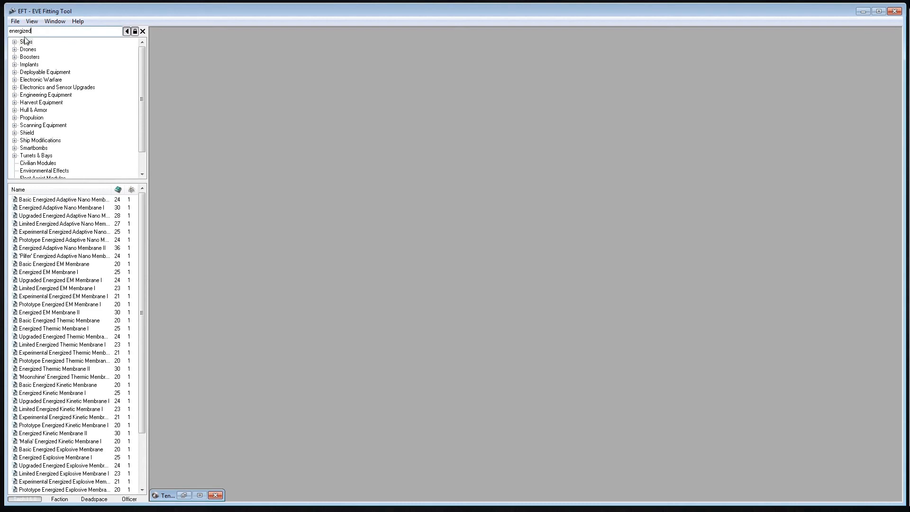
{"action": "type", "text": "ad"}
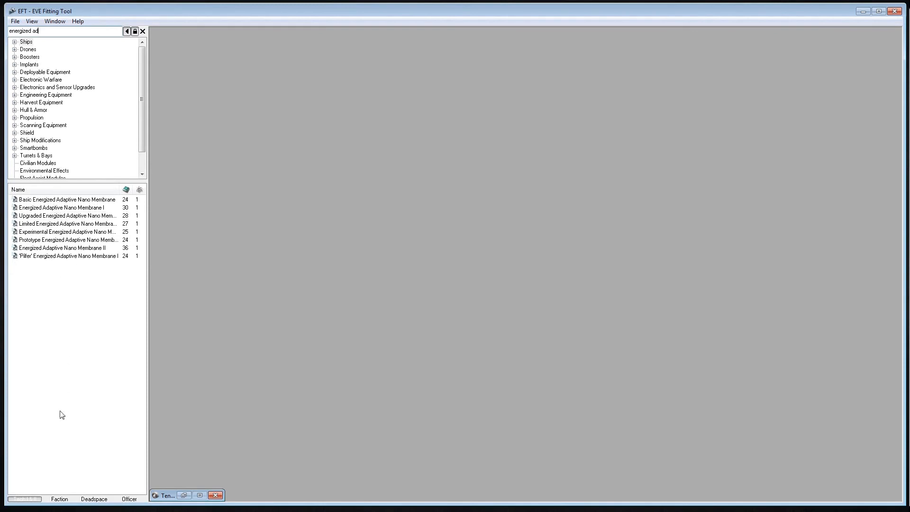
View the Faction, Deadspace and Officer versions of the found modules, and return to the Tech I & II list
{"action": "left_click", "coordinate": [59, 499]}
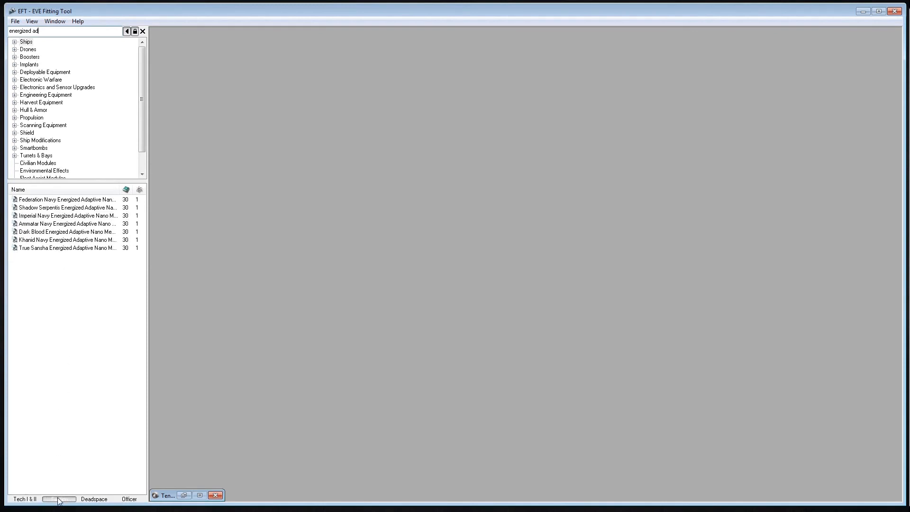
{"action": "left_click", "coordinate": [90, 500]}
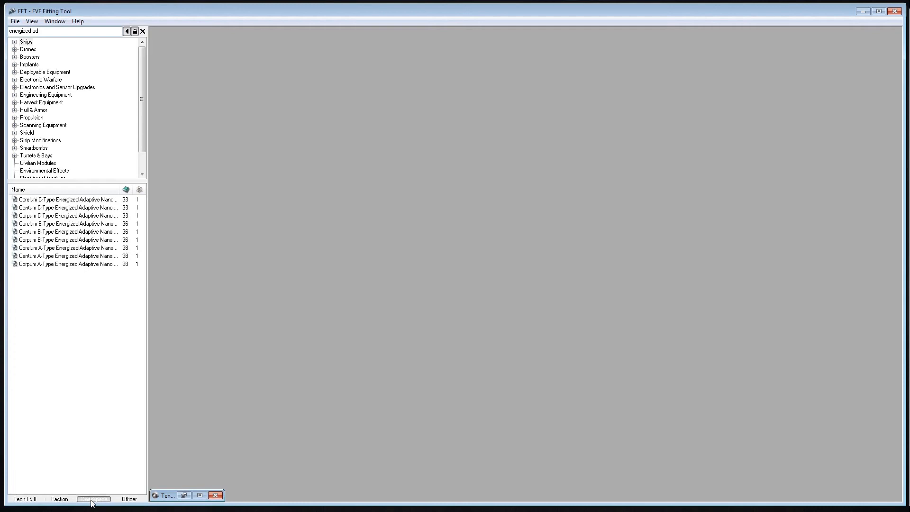
{"action": "left_click", "coordinate": [129, 499]}
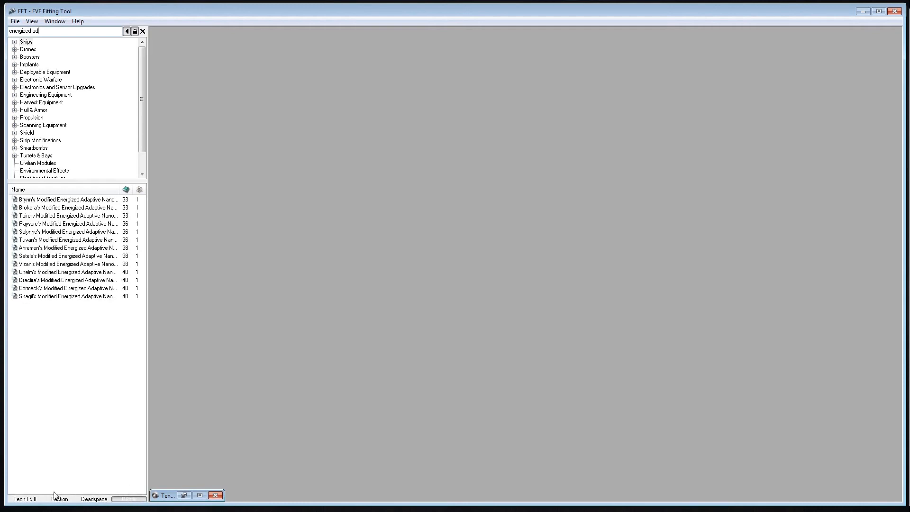
{"action": "left_click", "coordinate": [24, 499]}
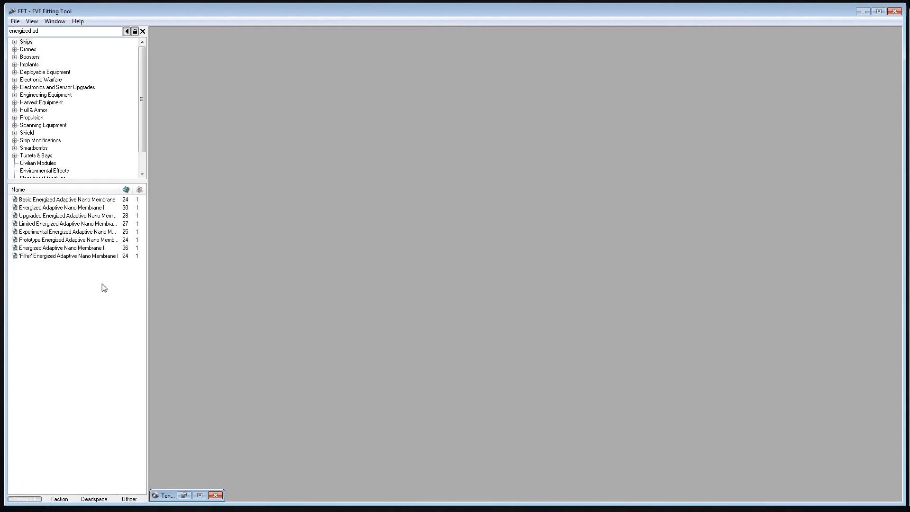
Sort the module results by name and by CPU usage, and restore their original order
{"action": "left_click", "coordinate": [82, 190]}
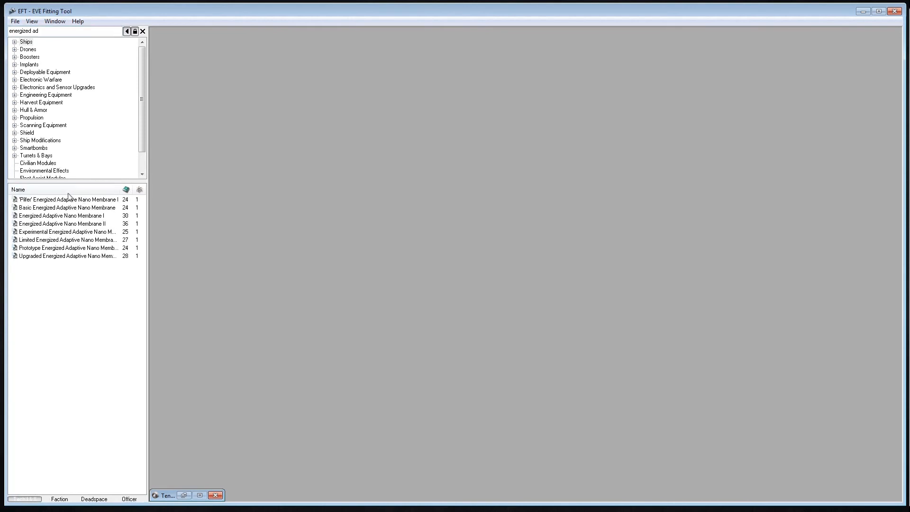
{"action": "left_click", "coordinate": [125, 190]}
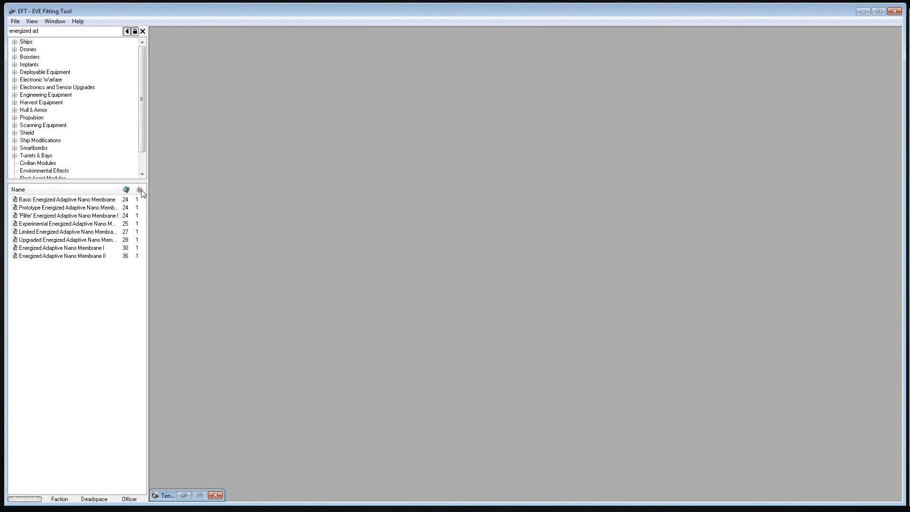
{"action": "left_click", "coordinate": [64, 190]}
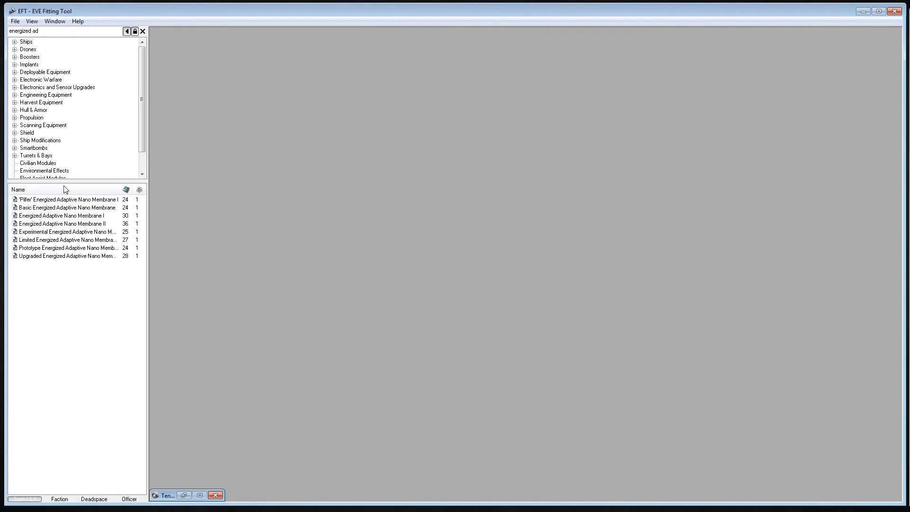
{"action": "left_click", "coordinate": [66, 189]}
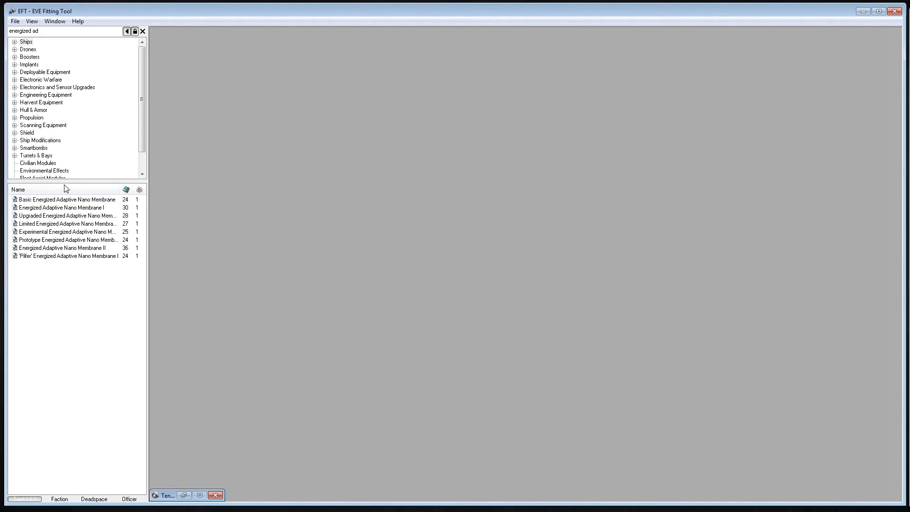
{"action": "left_click", "coordinate": [61, 190]}
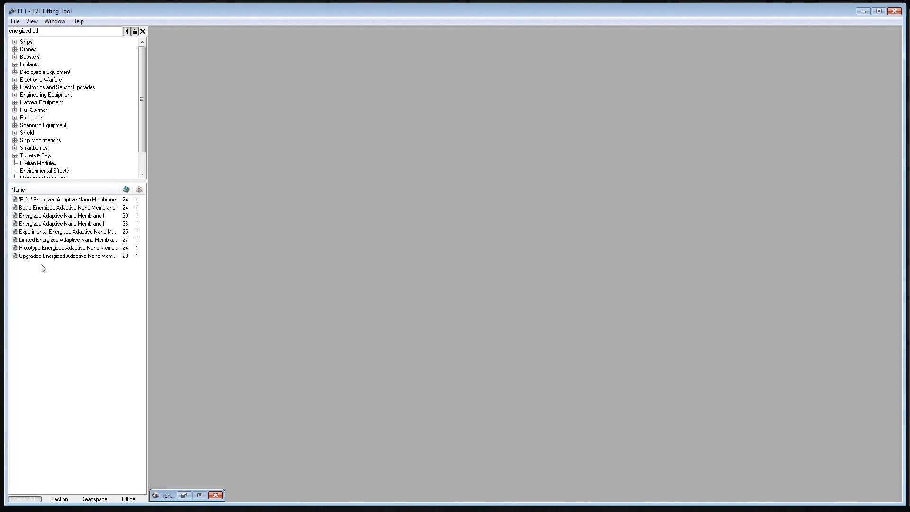
{"action": "left_click", "coordinate": [47, 189]}
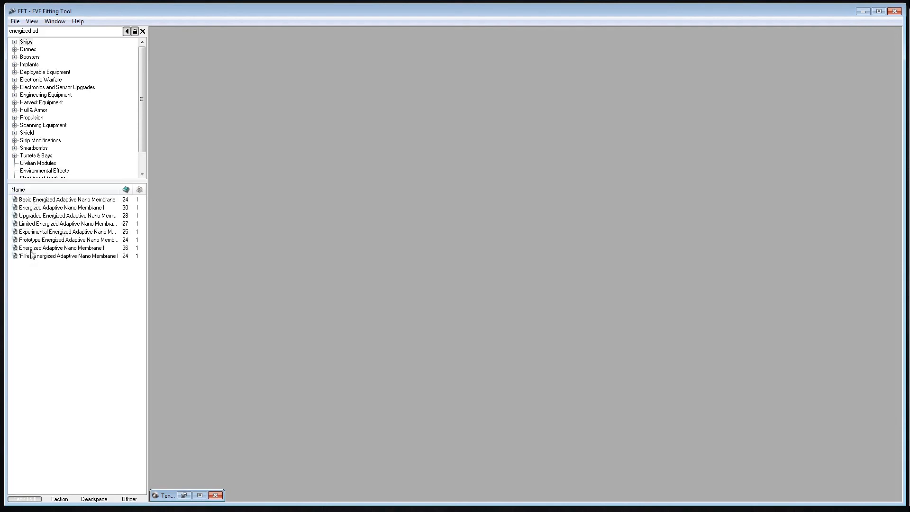
{"action": "left_click", "coordinate": [43, 190]}
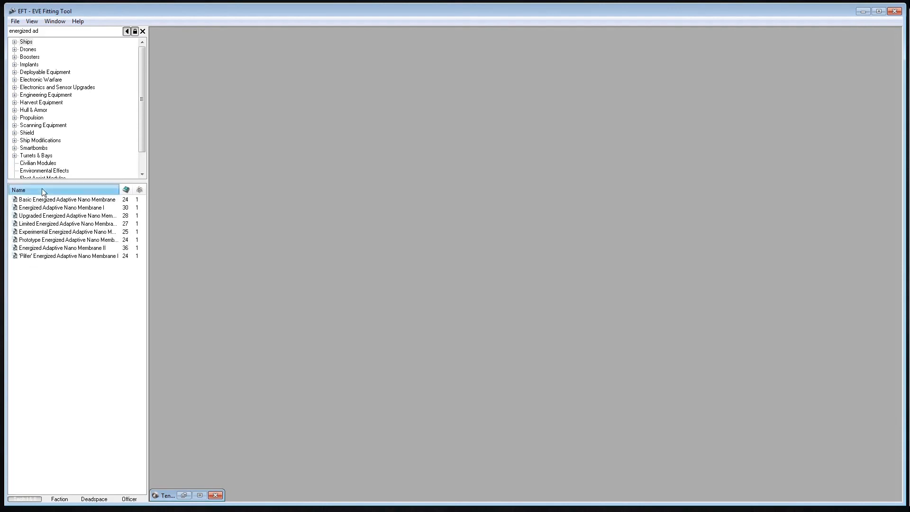
{"action": "left_click", "coordinate": [44, 190]}
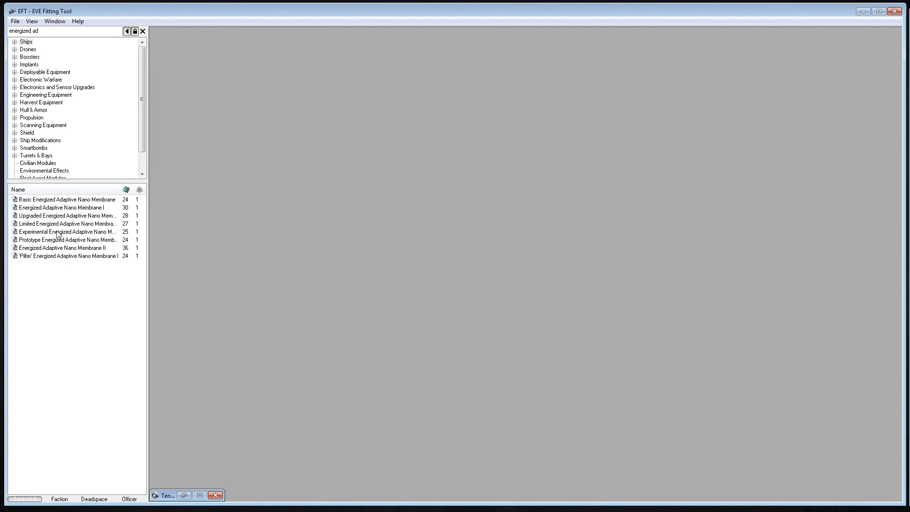
Look through the Tech I & II Energized Adaptive Nano Membrane variants and compare their CPU and power needs
{"action": "left_click", "coordinate": [55, 202]}
{"action": "left_click", "coordinate": [61, 210]}
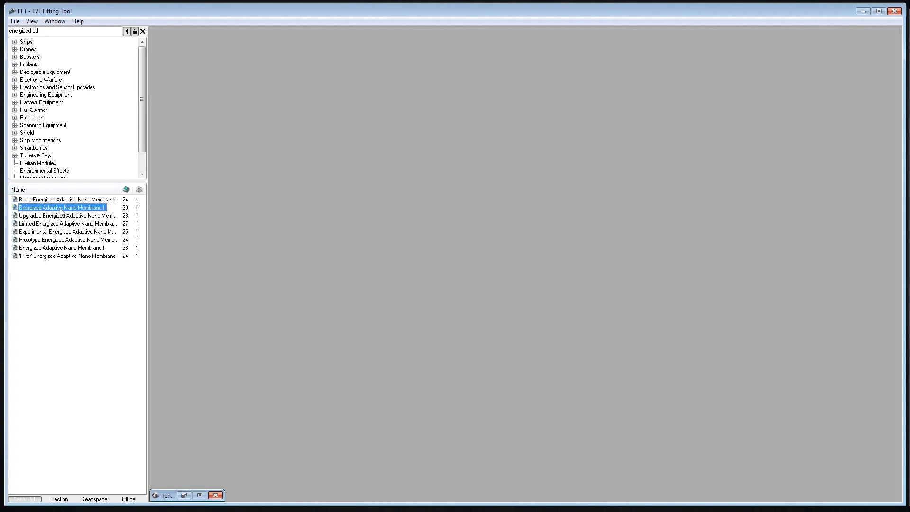
{"action": "left_click", "coordinate": [89, 217]}
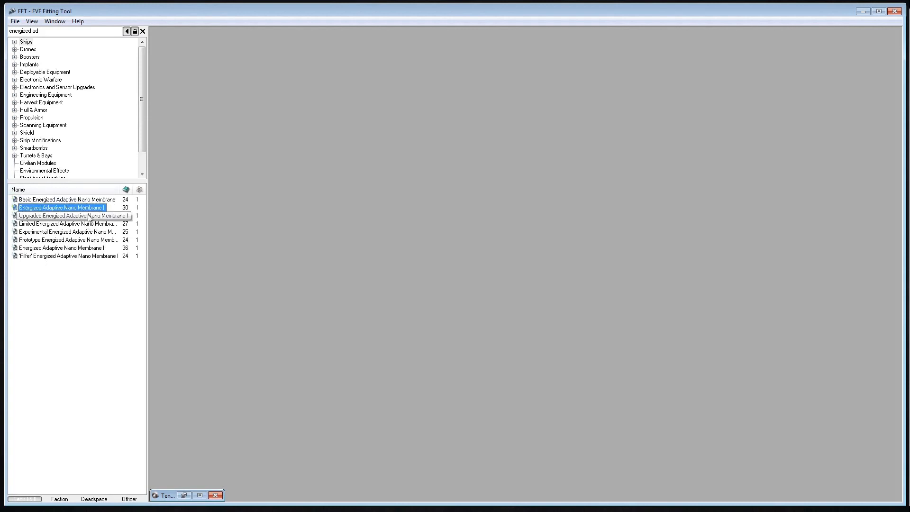
{"action": "left_click", "coordinate": [92, 224]}
{"action": "left_click", "coordinate": [96, 232]}
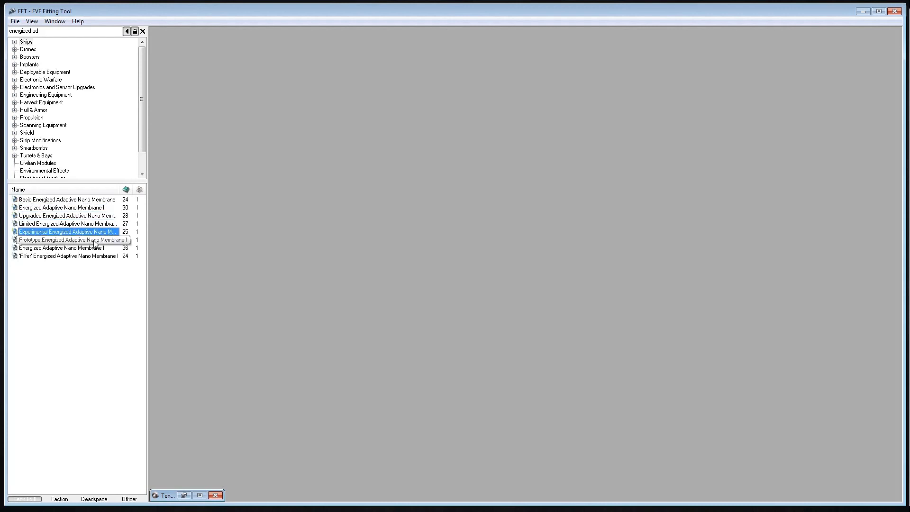
{"action": "left_click", "coordinate": [94, 241]}
{"action": "left_click", "coordinate": [48, 209]}
{"action": "left_click", "coordinate": [49, 216]}
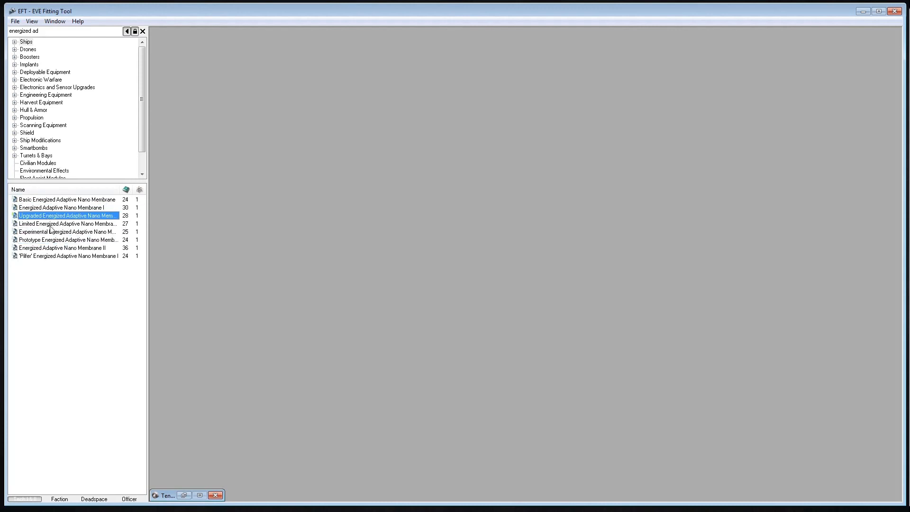
{"action": "left_click", "coordinate": [50, 224]}
{"action": "left_click", "coordinate": [51, 240]}
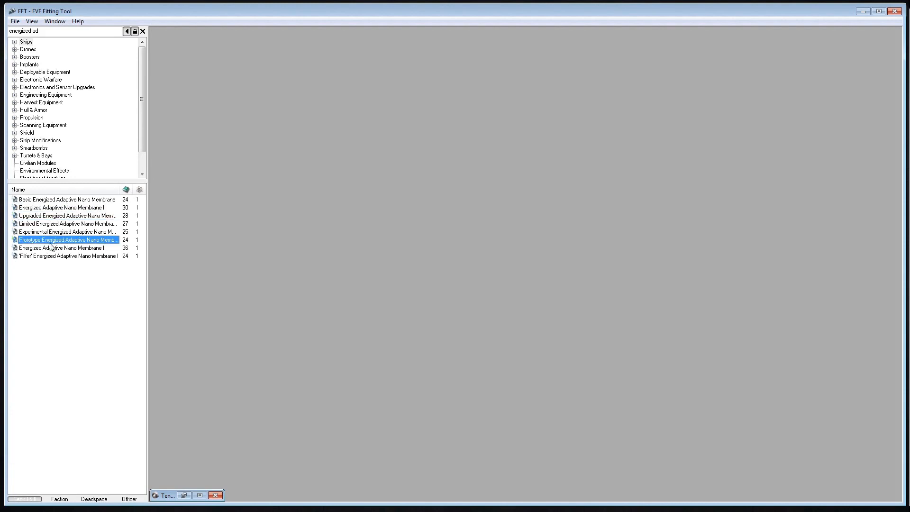
Show the module info of the Prototype Energized Adaptive Nano Membrane I and Energized Adaptive Nano Membrane II side by side
{"action": "right_click", "coordinate": [78, 245]}
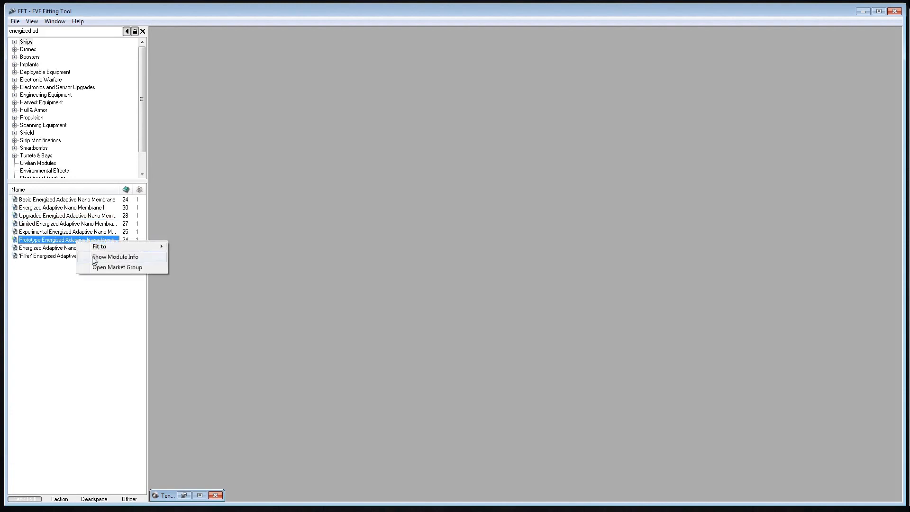
{"action": "left_click", "coordinate": [90, 259]}
{"action": "left_click", "coordinate": [49, 249]}
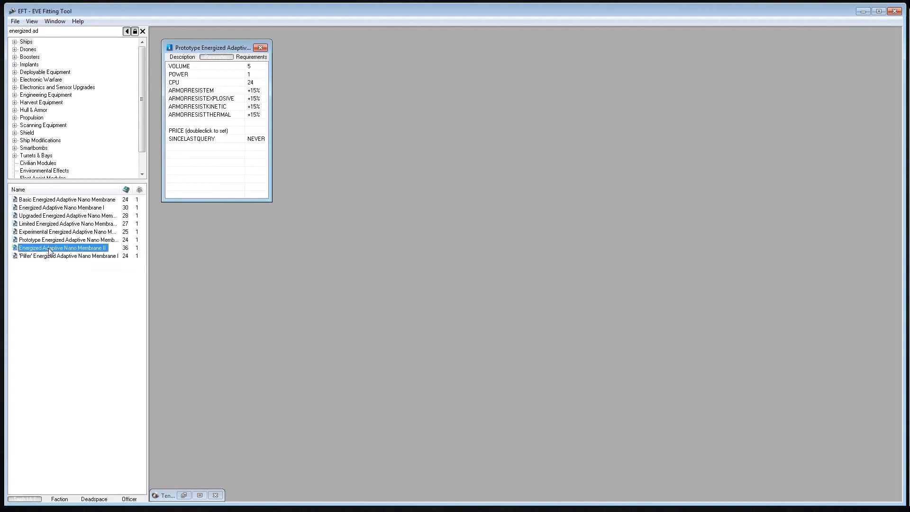
{"action": "right_click", "coordinate": [101, 249]}
{"action": "left_click", "coordinate": [111, 259]}
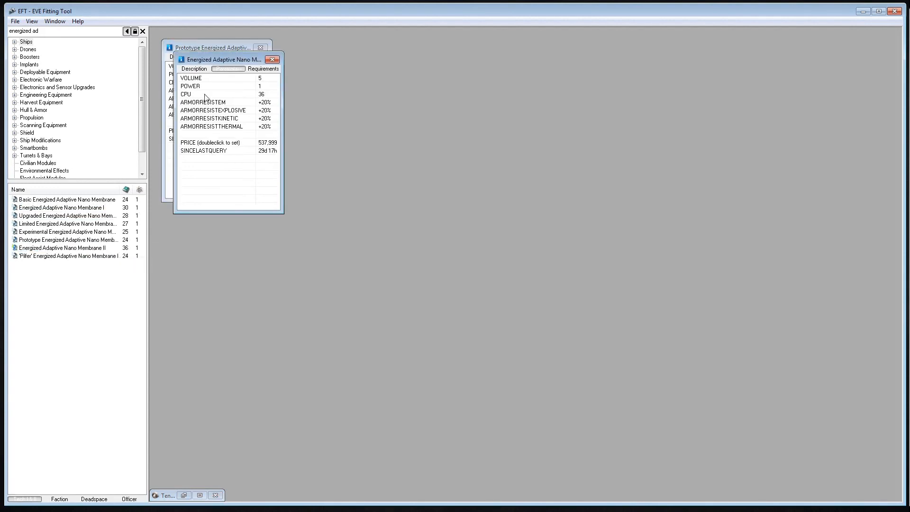
{"action": "left_click_drag", "start_coordinate": [208, 58], "coordinate": [317, 53]}
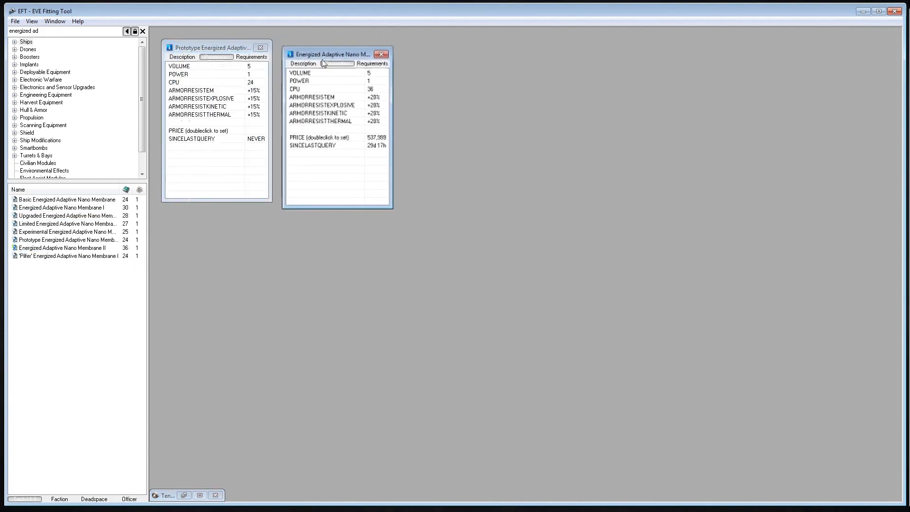
Close both membrane module info windows
{"action": "left_click", "coordinate": [182, 58]}
{"action": "left_click", "coordinate": [260, 47]}
{"action": "left_click", "coordinate": [381, 54]}
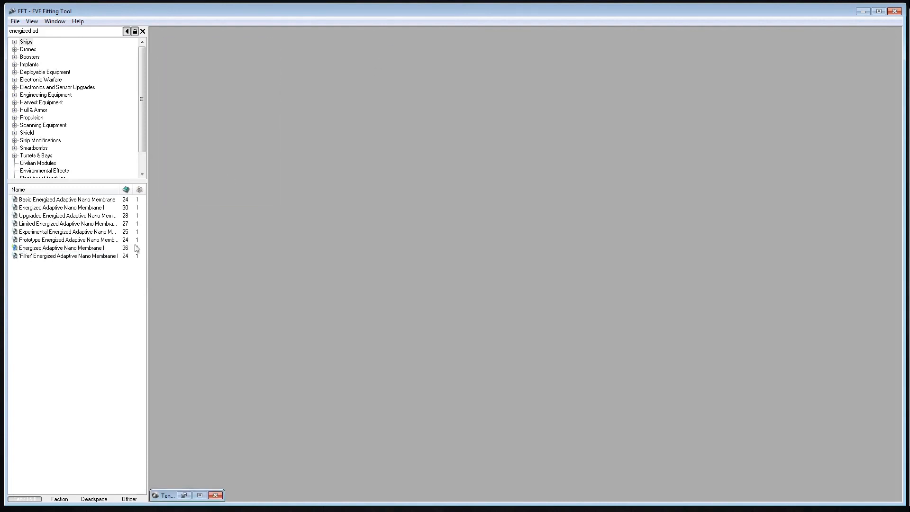
Expand the Ships category and view the list of Frigates
{"action": "left_click", "coordinate": [49, 30]}
{"action": "left_click_drag", "start_coordinate": [73, 31], "coordinate": [4, 26]}
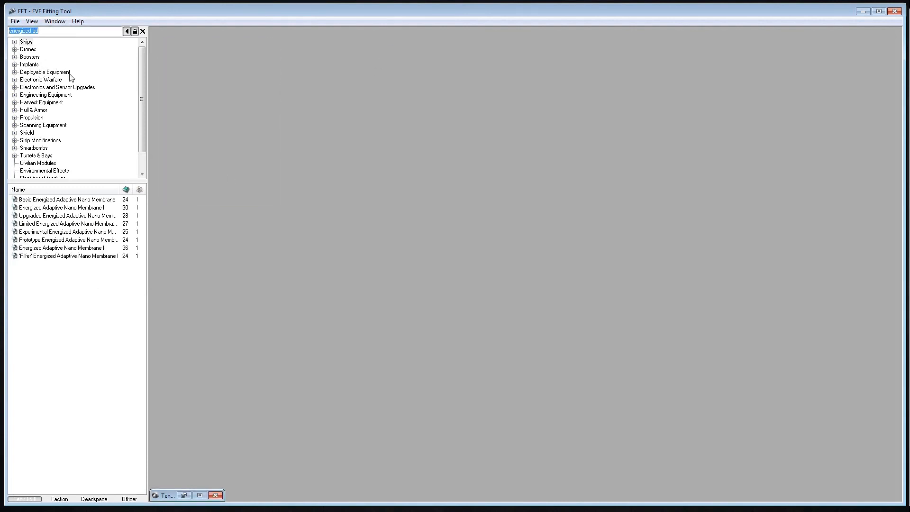
{"action": "left_click", "coordinate": [14, 42]}
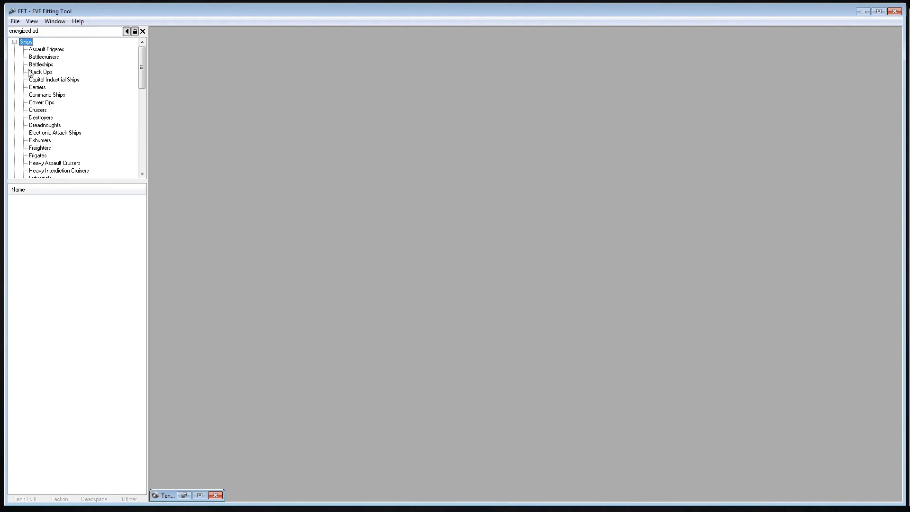
{"action": "left_click", "coordinate": [36, 156]}
{"action": "scroll", "coordinate": [74, 257], "scroll_direction": "down", "scroll_amount": 4}
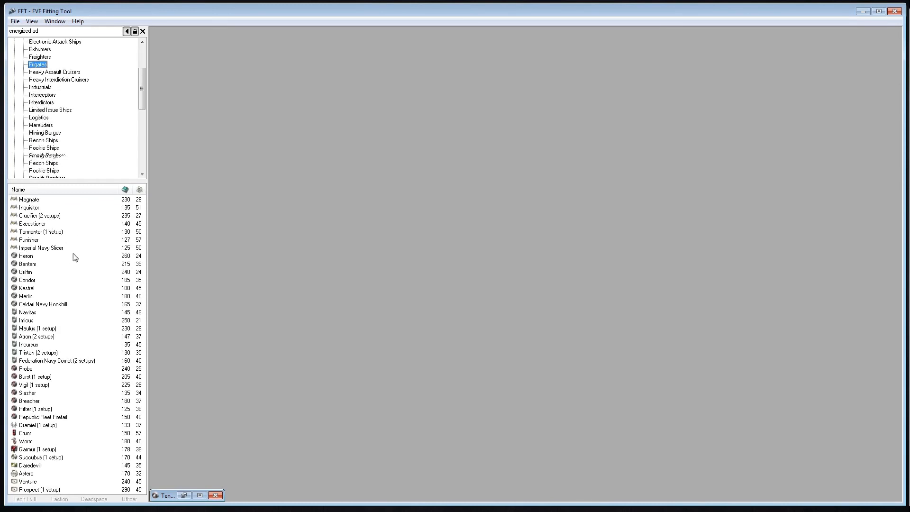
{"action": "scroll", "coordinate": [75, 258], "scroll_direction": "down", "scroll_amount": 1}
{"action": "scroll", "coordinate": [95, 79], "scroll_direction": "up", "scroll_amount": 5}
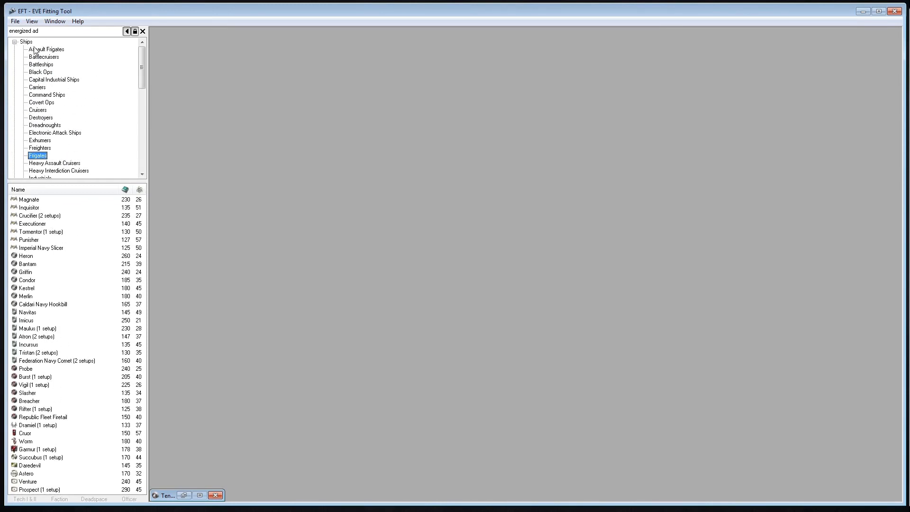
Search the item browser for "oracl" and select the Oracle ship
{"action": "left_click", "coordinate": [52, 30]}
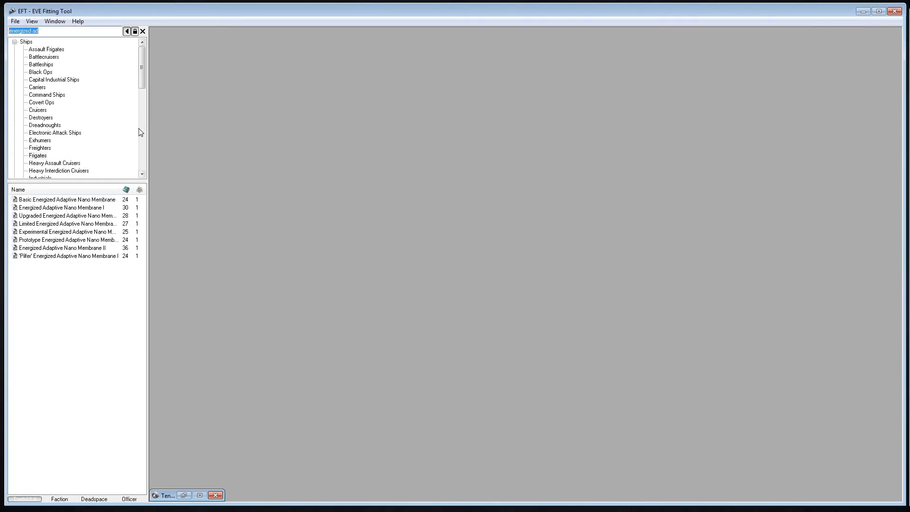
{"action": "type", "text": "oracl"}
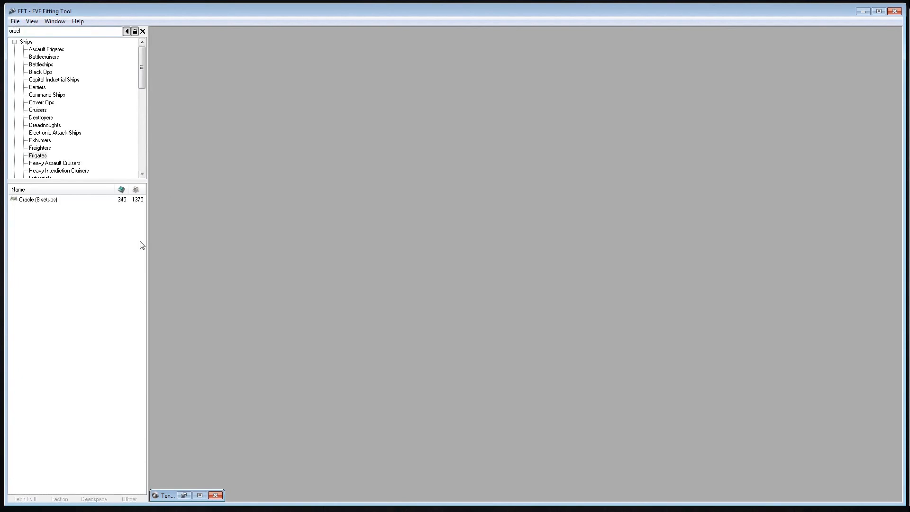
{"action": "left_click", "coordinate": [44, 201]}
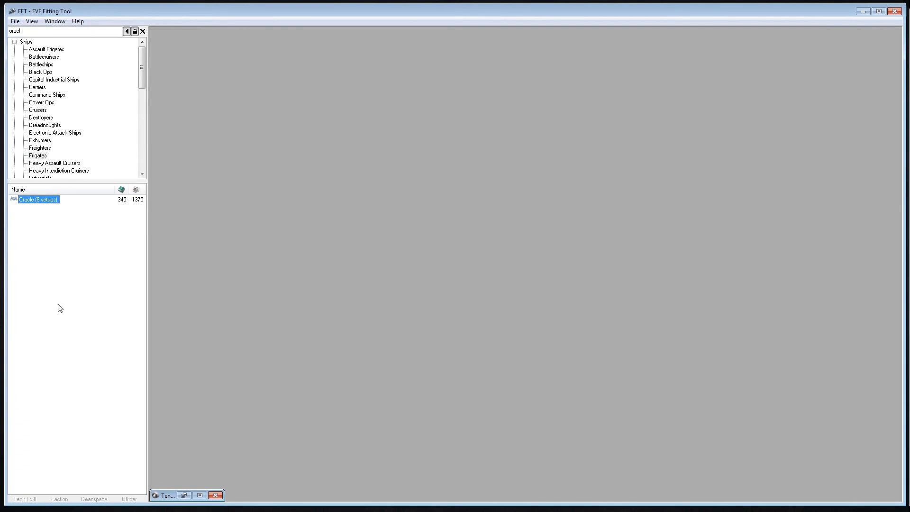
Search the item browser for "eg-", show the implant info of the +1% 'Squire' Power Grid Management implant, and enlarge its info window
{"action": "left_click", "coordinate": [47, 31]}
{"action": "key", "text": "BackSpace"}
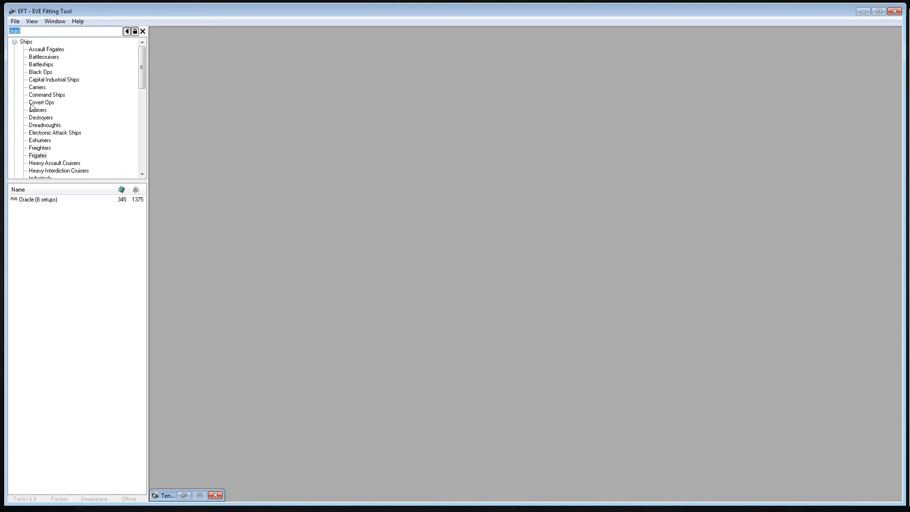
{"action": "type", "text": "eg-"}
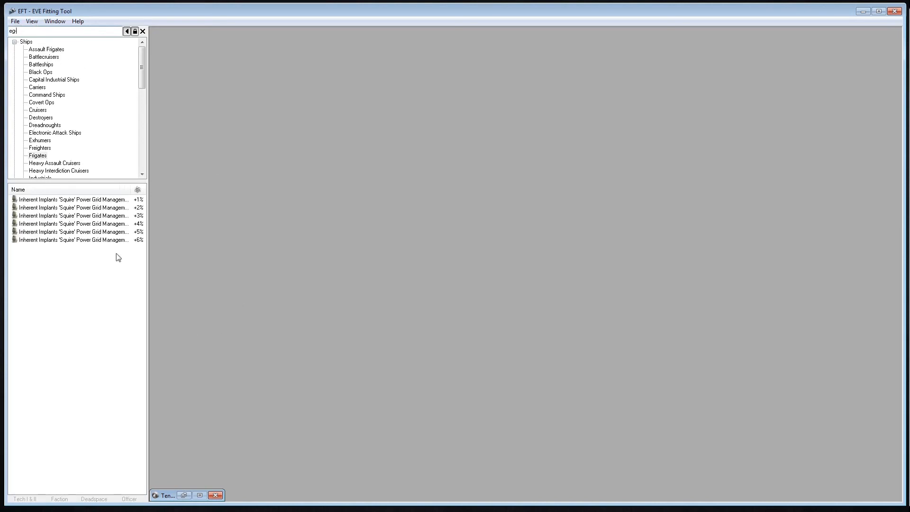
{"action": "right_click", "coordinate": [99, 201]}
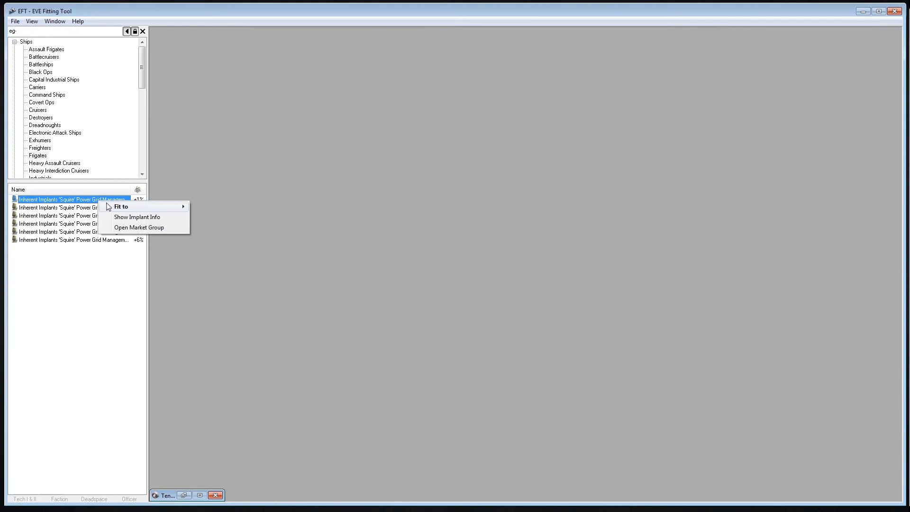
{"action": "left_click", "coordinate": [127, 217]}
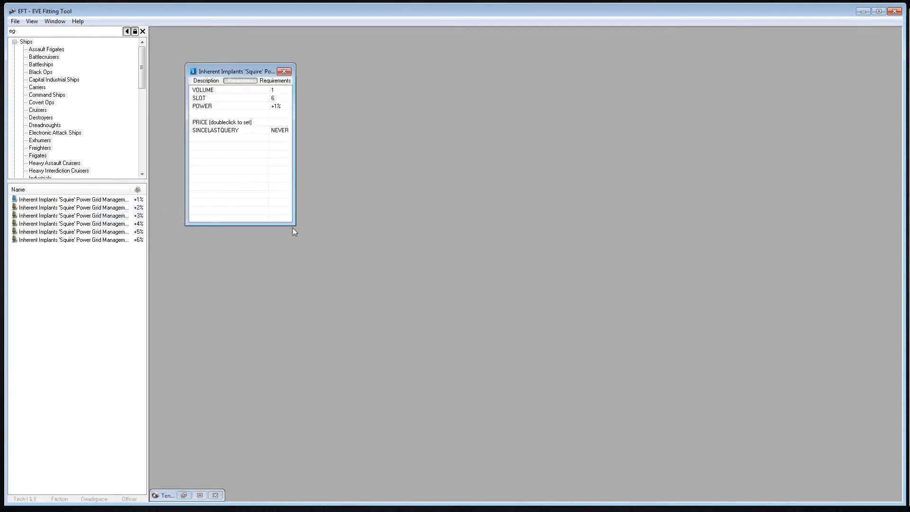
{"action": "left_click_drag", "start_coordinate": [294, 228], "coordinate": [460, 308]}
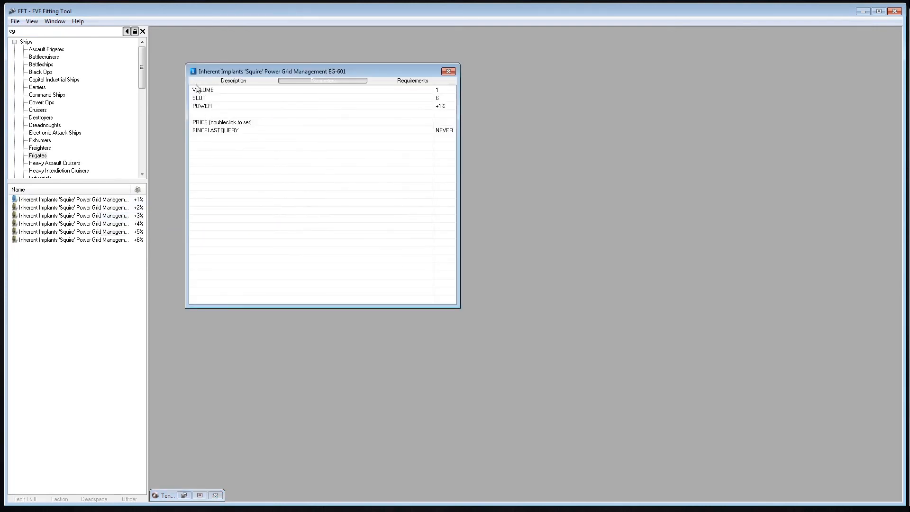
View the description, parameters and requirements of the EG-601 implant, and close its info window
{"action": "left_click", "coordinate": [233, 81]}
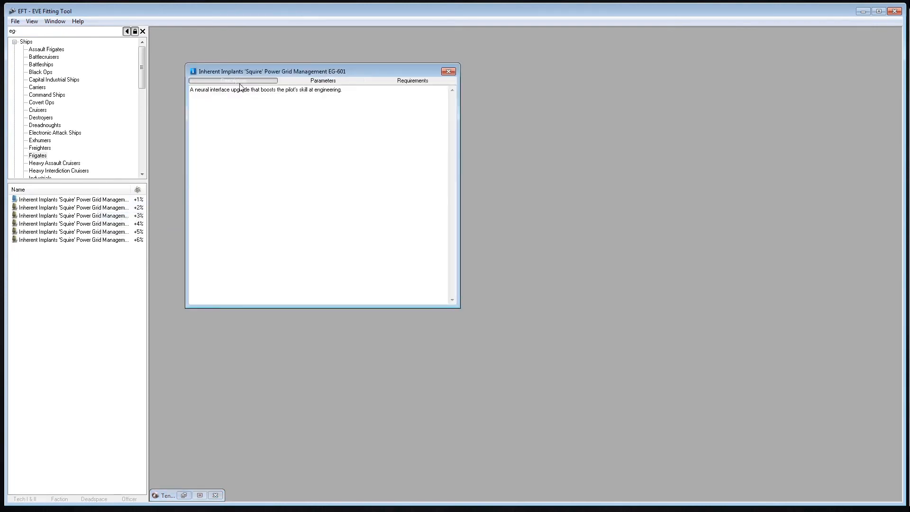
{"action": "left_click", "coordinate": [349, 82]}
{"action": "left_click", "coordinate": [404, 81]}
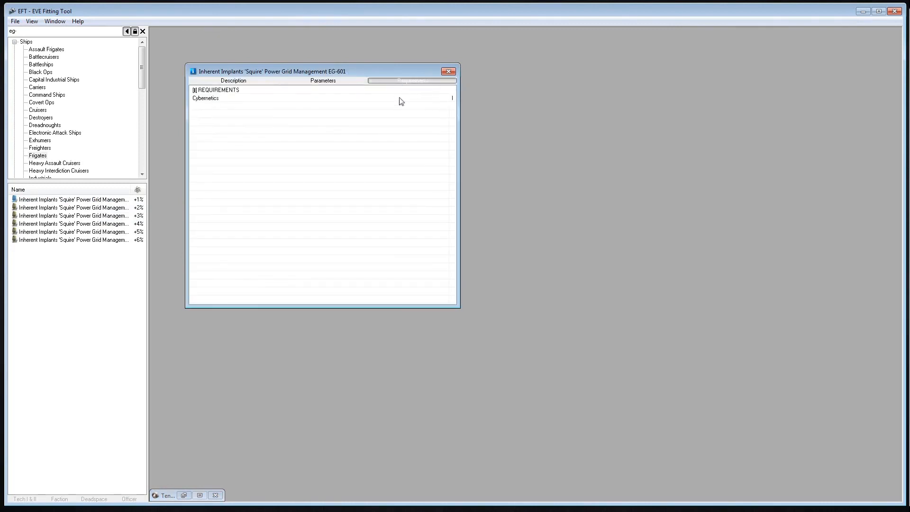
{"action": "left_click", "coordinate": [448, 72]}
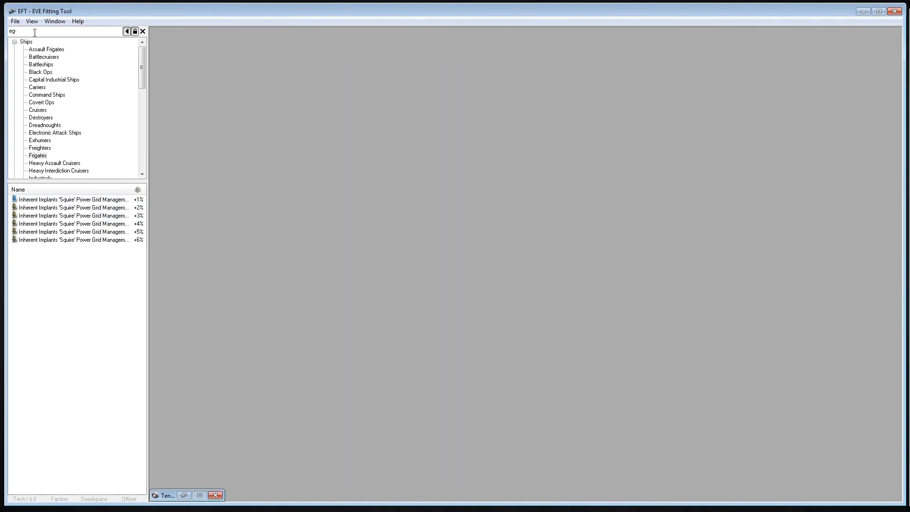
Restore the minimized Tengu setups window and show the boosters and implants of its 5links setup
{"action": "double_click", "coordinate": [62, 31]}
{"action": "left_click", "coordinate": [188, 494]}
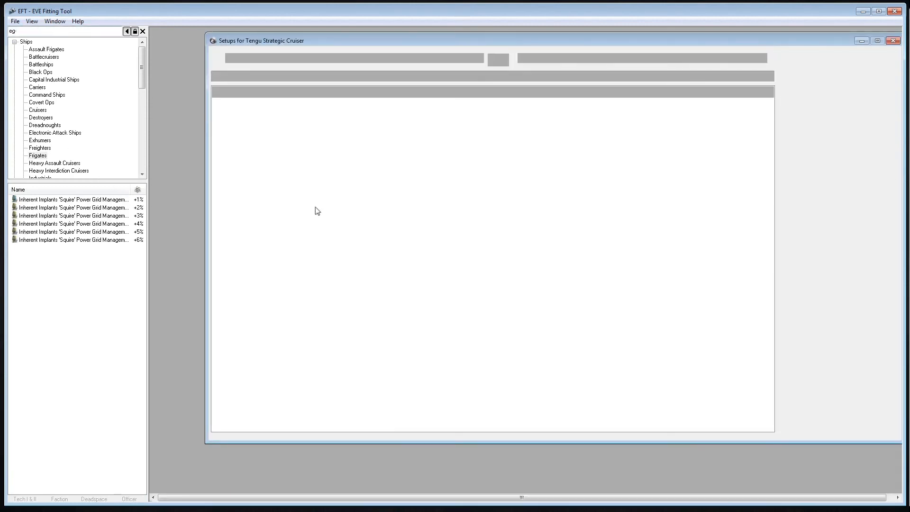
{"action": "left_click", "coordinate": [497, 437]}
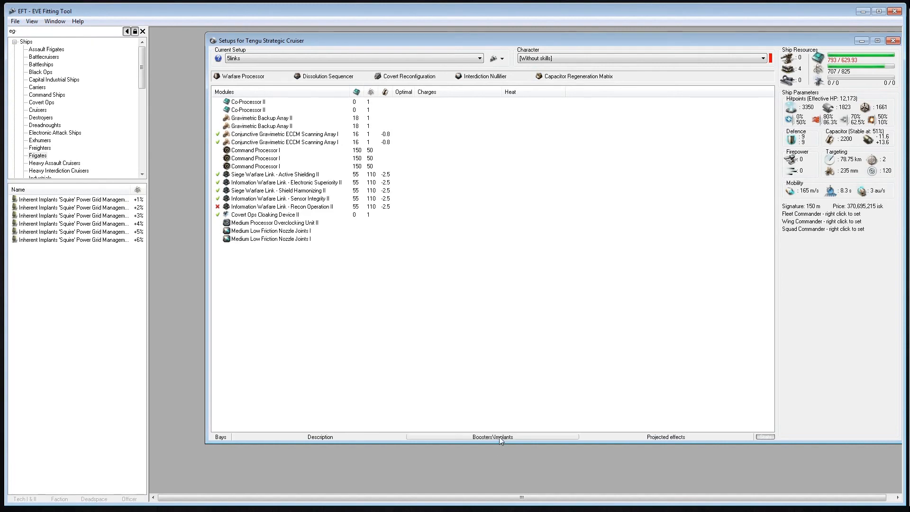
{"action": "left_click_drag", "start_coordinate": [458, 411], "coordinate": [279, 309]}
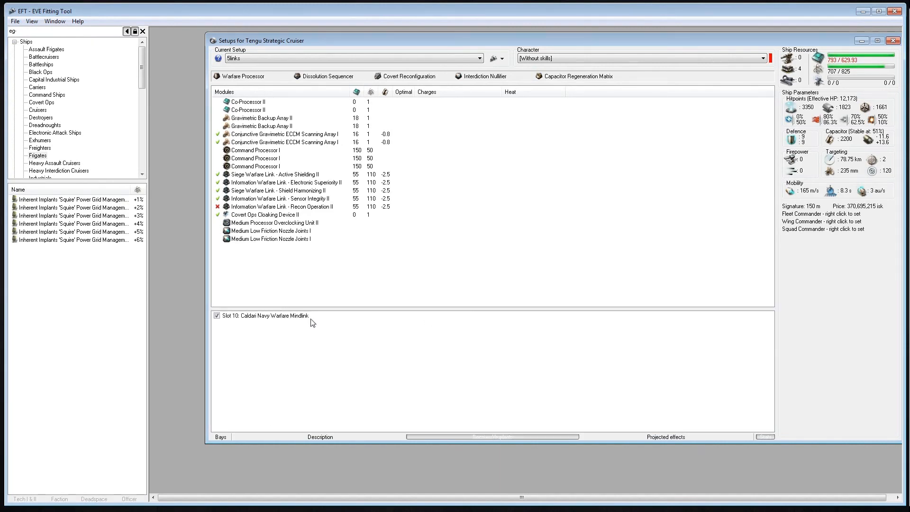
Reduce the height of the Tengu's implants area and move the setups window fully into the workspace
{"action": "left_click_drag", "start_coordinate": [336, 308], "coordinate": [335, 323]}
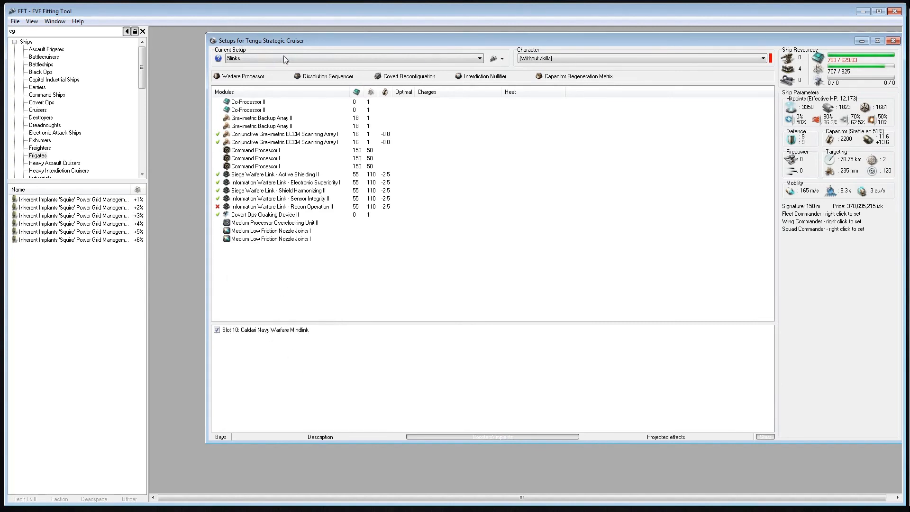
{"action": "left_click_drag", "start_coordinate": [307, 42], "coordinate": [275, 47]}
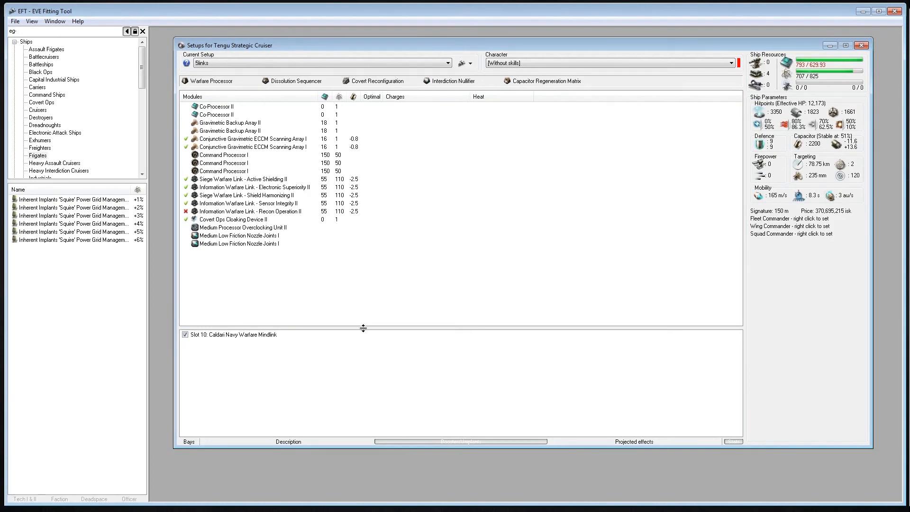
{"action": "left_click_drag", "start_coordinate": [364, 329], "coordinate": [367, 361]}
Search for "cruci", open the Crucifier's setups, minimize the Tengu window, and reposition the Crucifier window in the workspace
{"action": "left_click", "coordinate": [62, 32]}
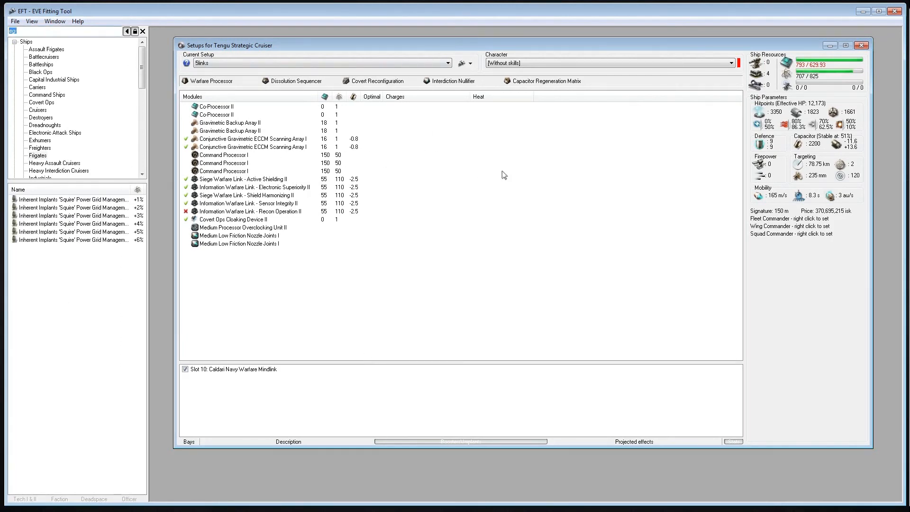
{"action": "type", "text": "cruci"}
{"action": "double_click", "coordinate": [22, 199]}
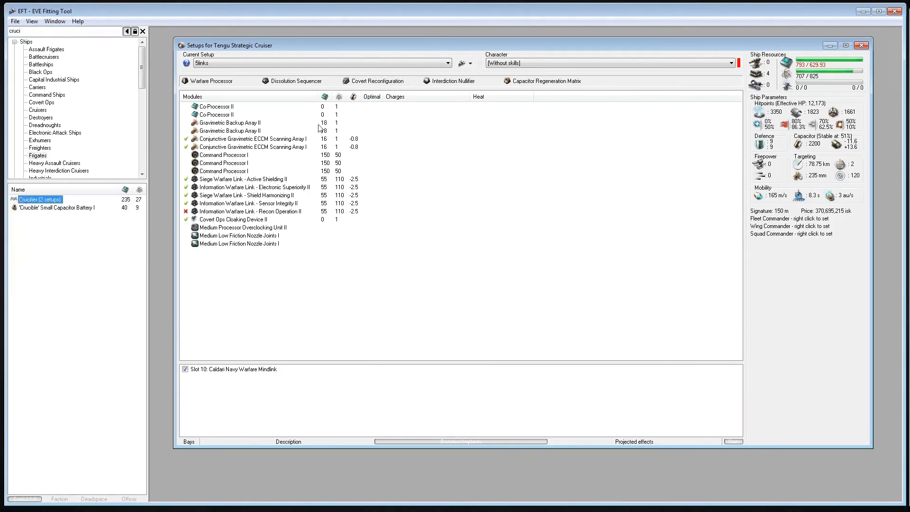
{"action": "left_click", "coordinate": [829, 46]}
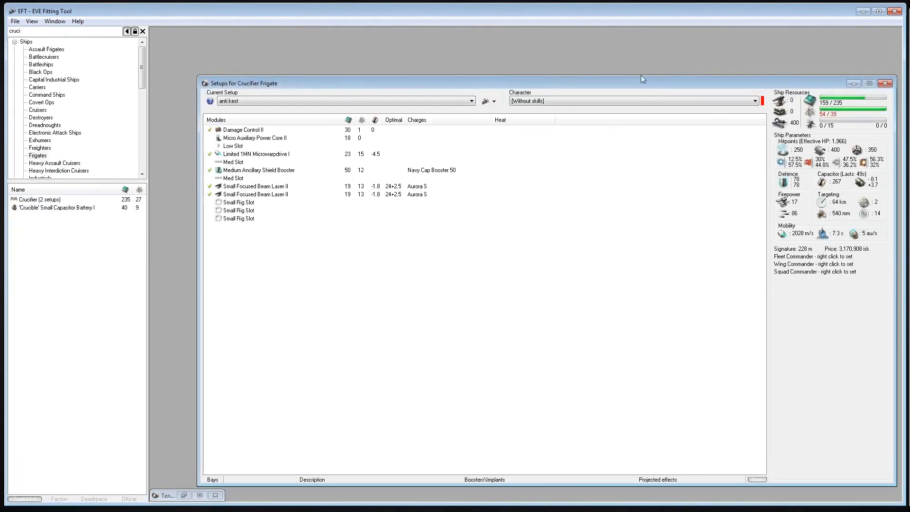
{"action": "left_click_drag", "start_coordinate": [573, 81], "coordinate": [555, 49]}
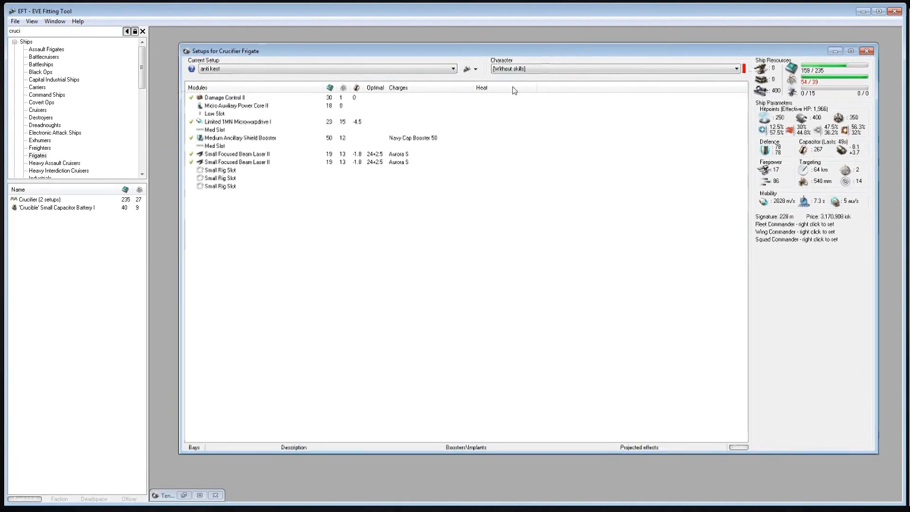
Switch the Crucifier to its TDs setup and examine the fitted Balmer Series Tracking Disruptor I modules
{"action": "left_click", "coordinate": [230, 69]}
{"action": "left_click", "coordinate": [229, 84]}
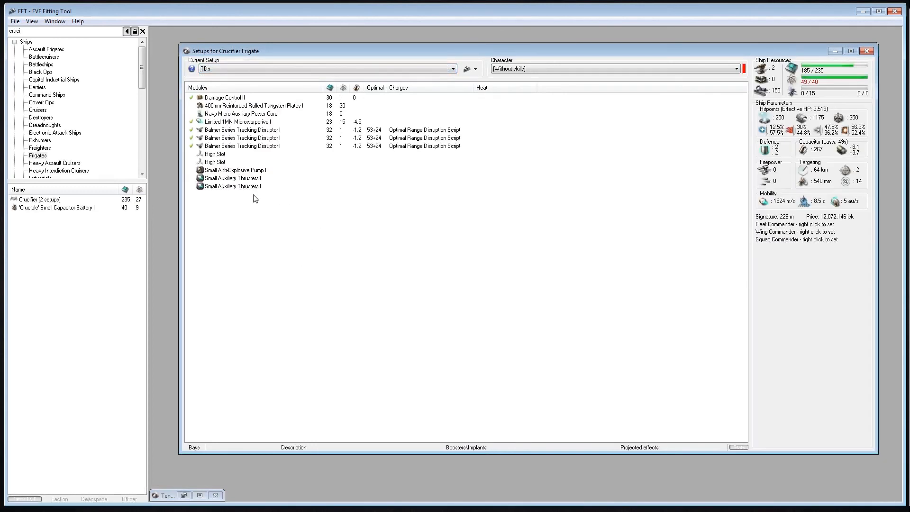
{"action": "left_click", "coordinate": [236, 138]}
{"action": "left_click_drag", "start_coordinate": [236, 146], "coordinate": [239, 138]}
{"action": "left_click", "coordinate": [254, 131]}
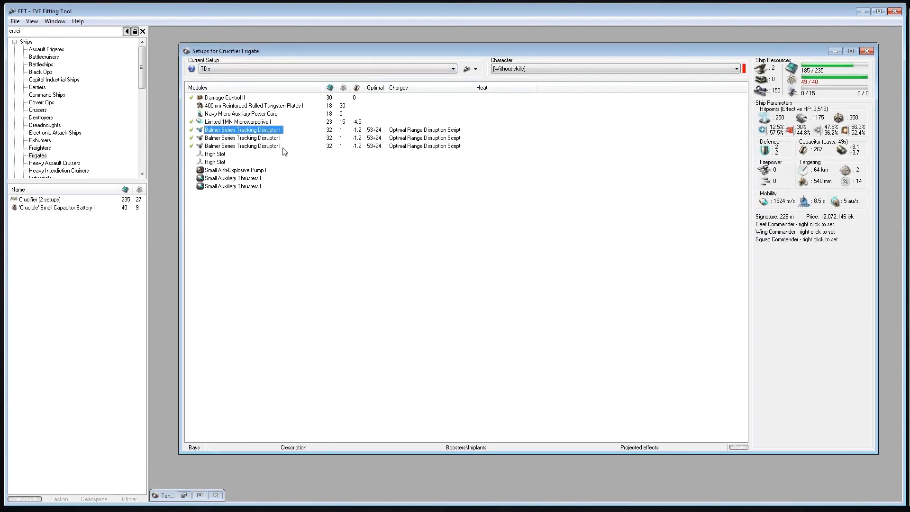
{"action": "left_click", "coordinate": [377, 222]}
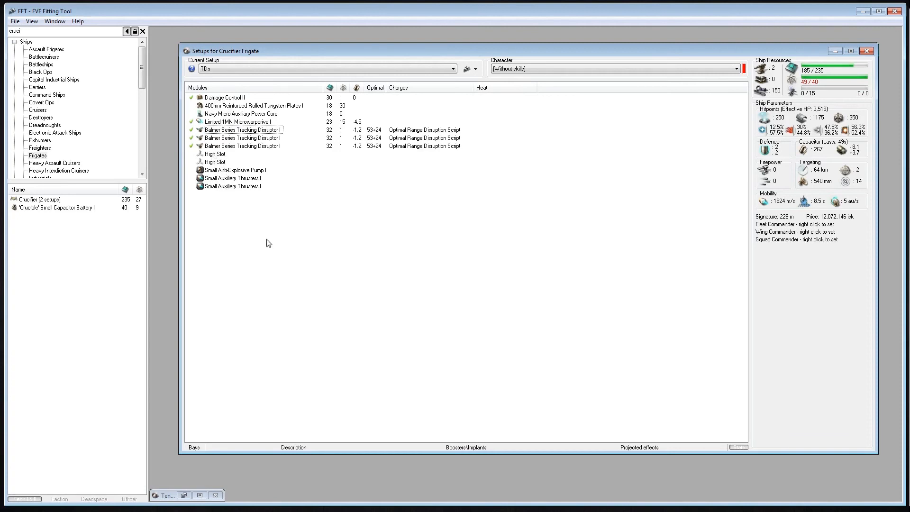
Create a new Crucifier setup with the default name New Setup 1
{"action": "left_click", "coordinate": [471, 69]}
{"action": "left_click", "coordinate": [476, 80]}
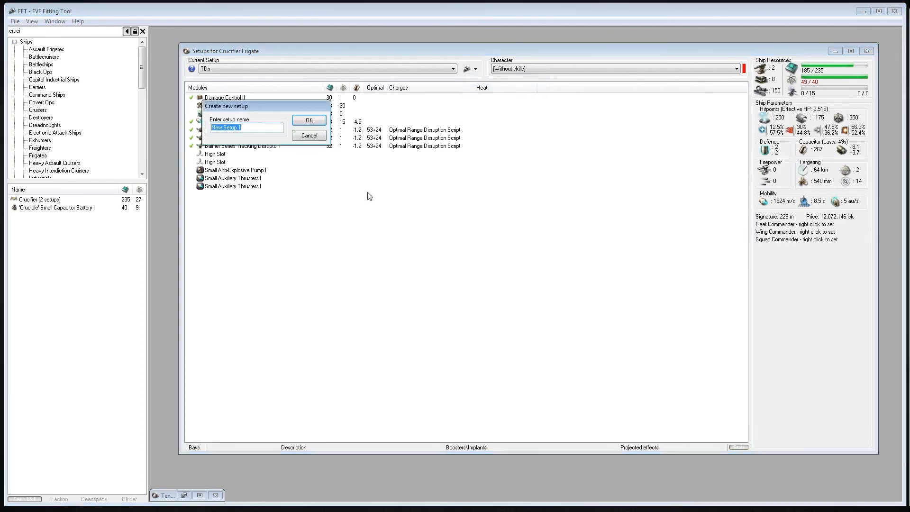
{"action": "left_click", "coordinate": [308, 120]}
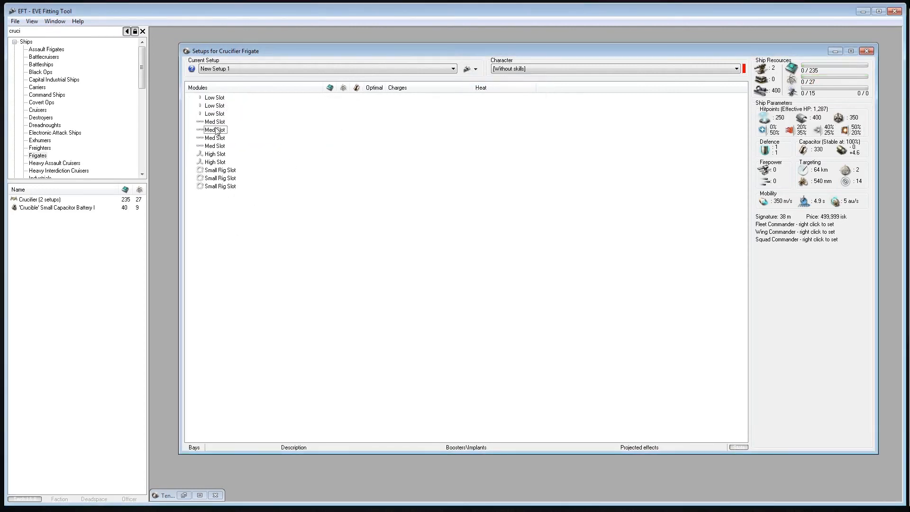
Search for "limited 1" and fit a Limited 1MN Microwarpdrive I to the new Crucifier setup
{"action": "left_click", "coordinate": [51, 31]}
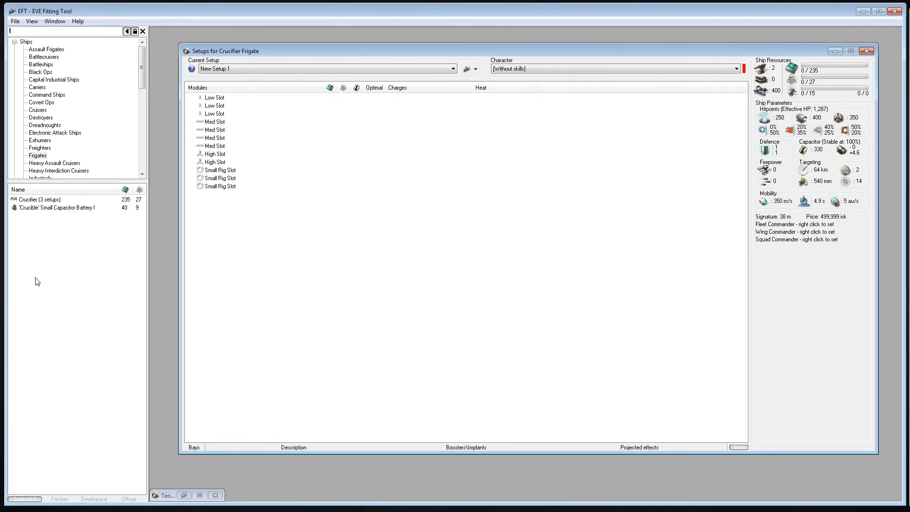
{"action": "type", "text": "limited 1"}
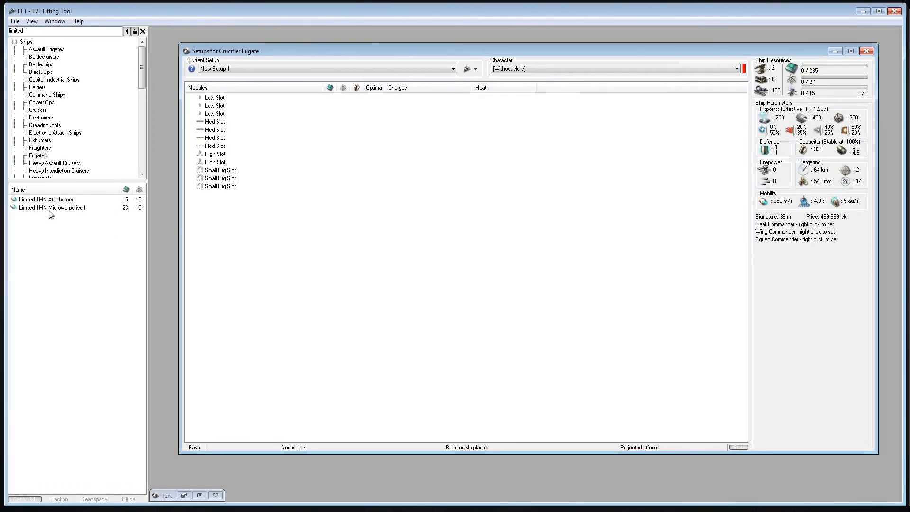
{"action": "double_click", "coordinate": [51, 209]}
{"action": "left_click", "coordinate": [217, 247]}
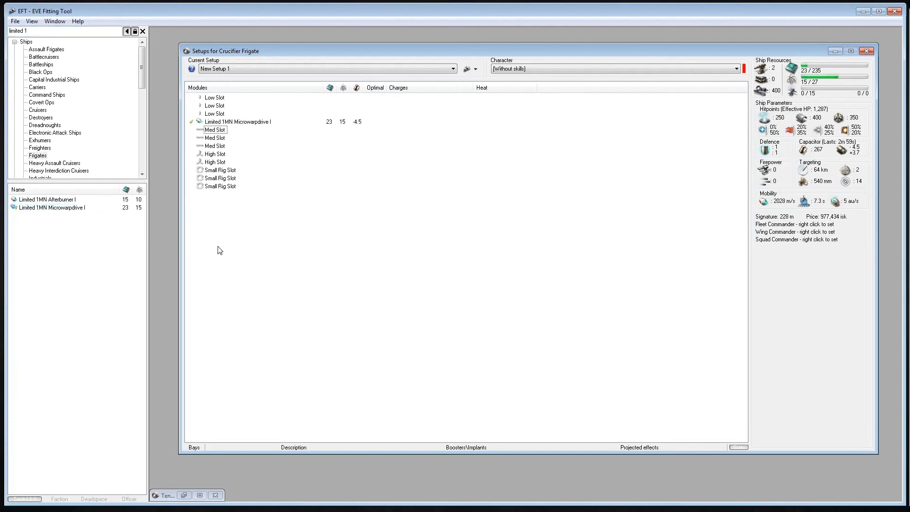
{"action": "key", "text": "ctrl+Tab"}
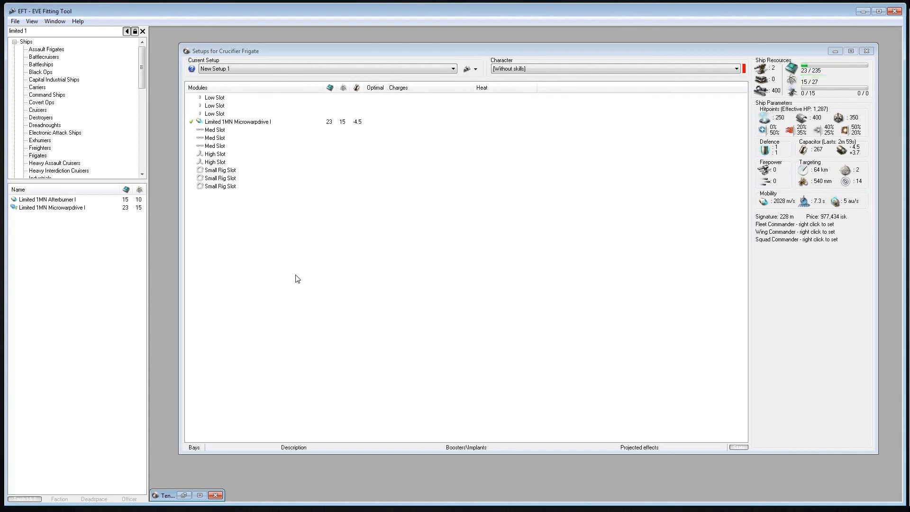
{"action": "key", "text": "ctrl+Tab"}
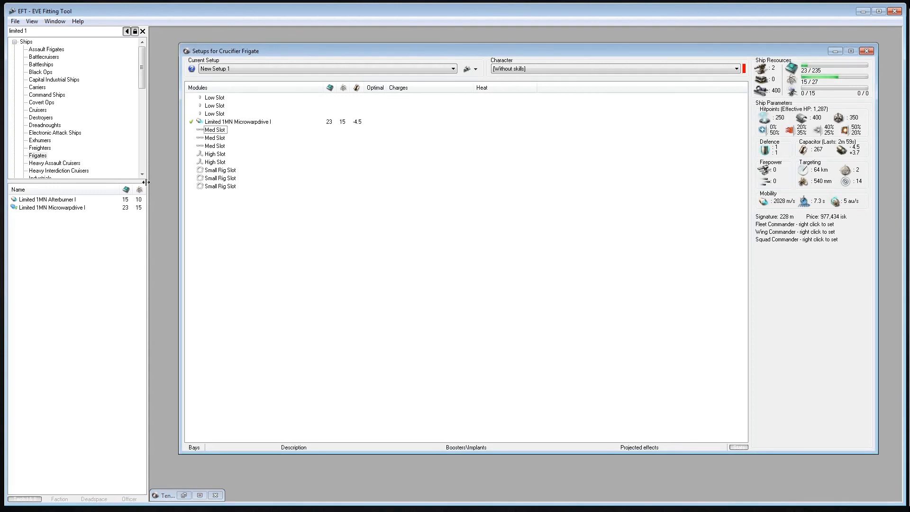
{"action": "left_click_drag", "start_coordinate": [51, 31], "coordinate": [6, 25]}
{"action": "left_click", "coordinate": [273, 242]}
Fit a Nanofiber Internal Structure II and a Damage Control II to the Crucifier, searching for "nanof" and "damage c"
{"action": "left_click_drag", "start_coordinate": [29, 32], "coordinate": [10, 34]}
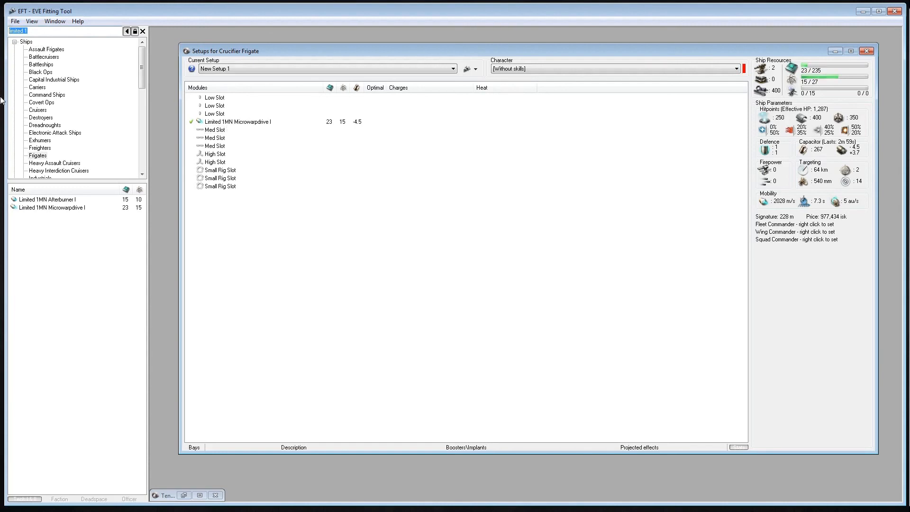
{"action": "type", "text": "nanof"}
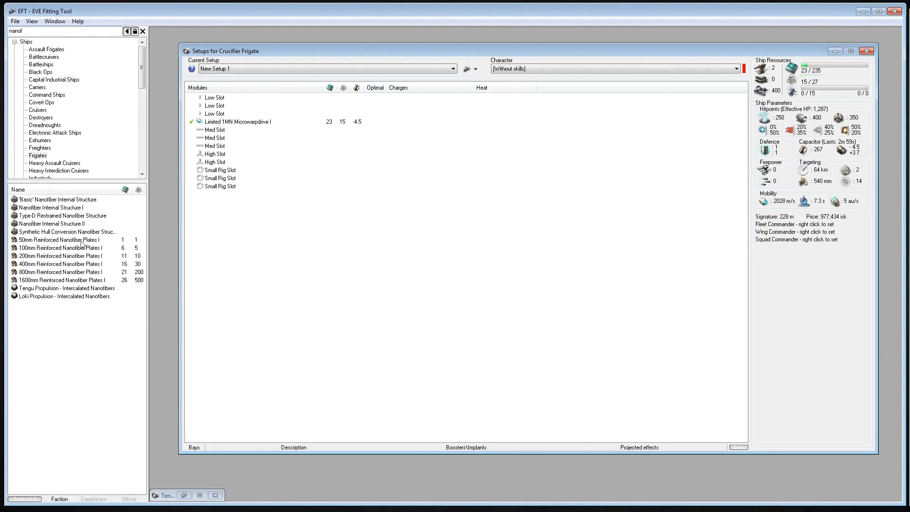
{"action": "double_click", "coordinate": [52, 223]}
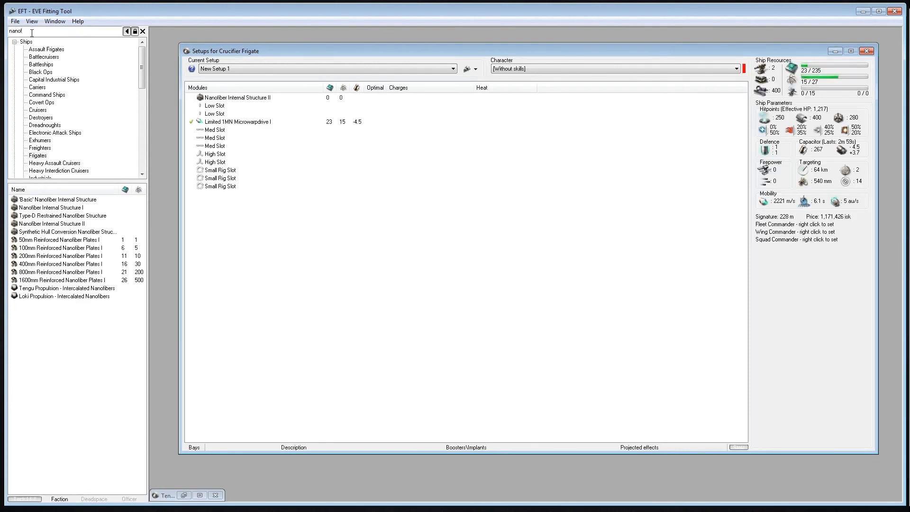
{"action": "type", "text": "damage c"}
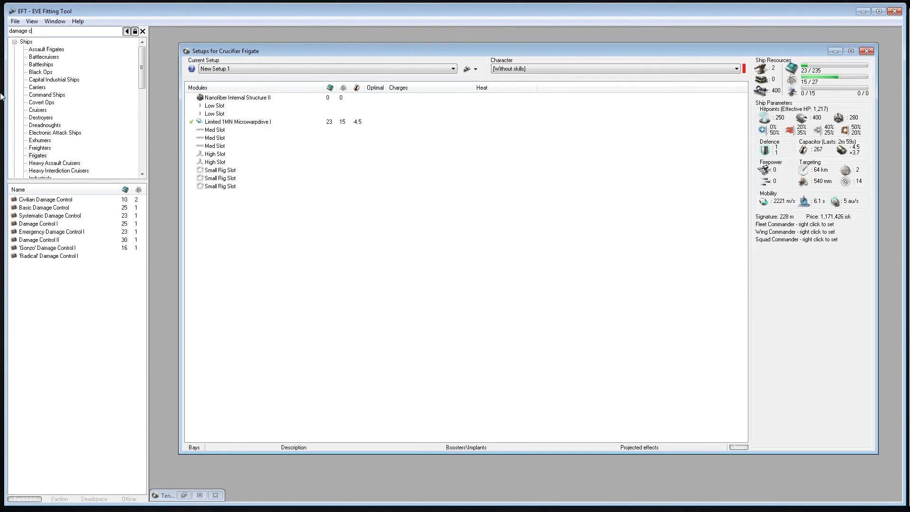
{"action": "double_click", "coordinate": [52, 239]}
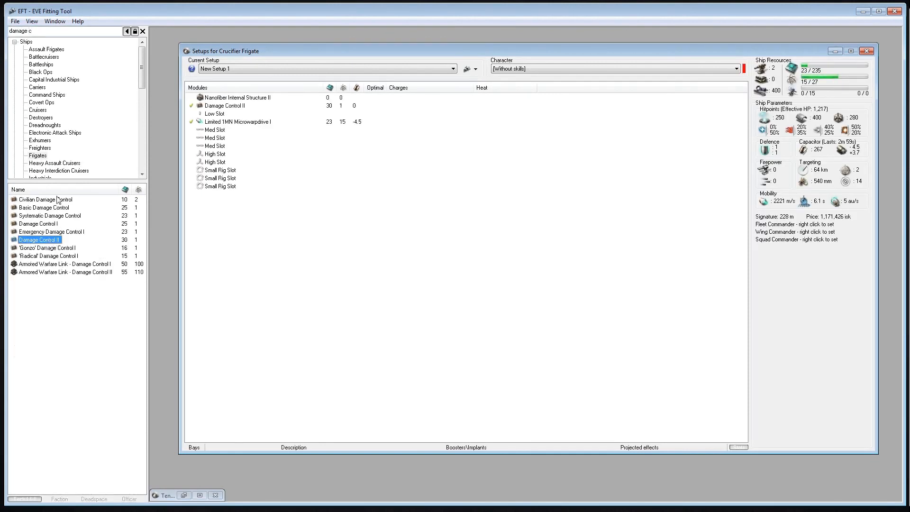
Search for "overd" and fit an Overdrive Injector System II to the Crucifier's last free low slot
{"action": "left_click", "coordinate": [43, 32]}
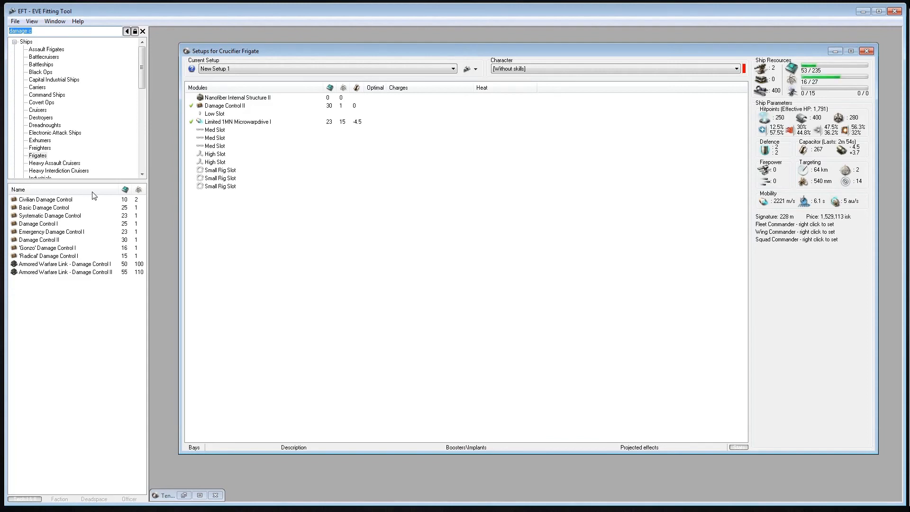
{"action": "type", "text": "overd"}
{"action": "double_click", "coordinate": [40, 224]}
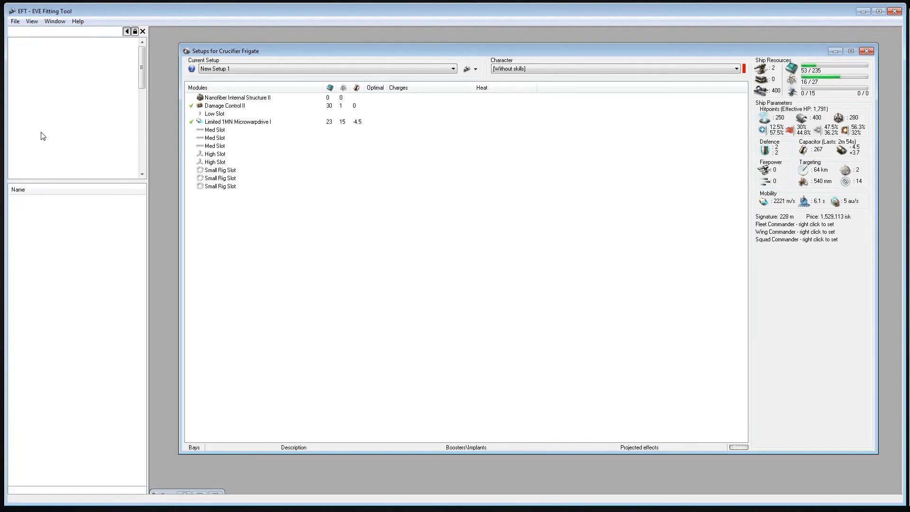
Search for "tracking d" and select the Balmer Series Tracking Disruptor I among the found modules
{"action": "double_click", "coordinate": [53, 31]}
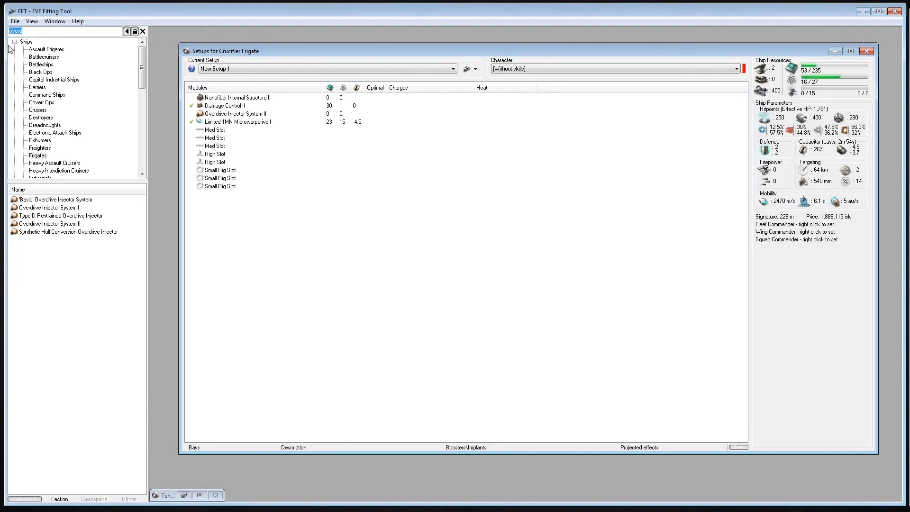
{"action": "type", "text": "tracking d"}
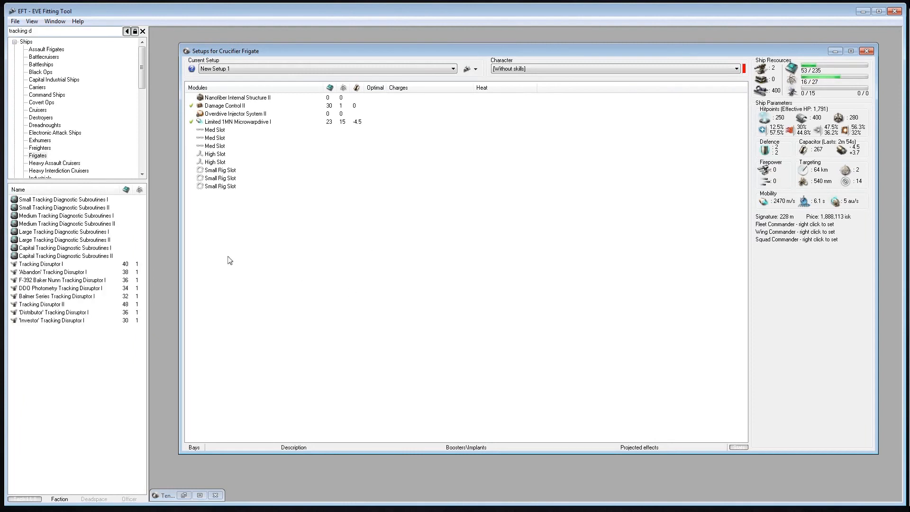
{"action": "key", "text": "ctrl+Tab"}
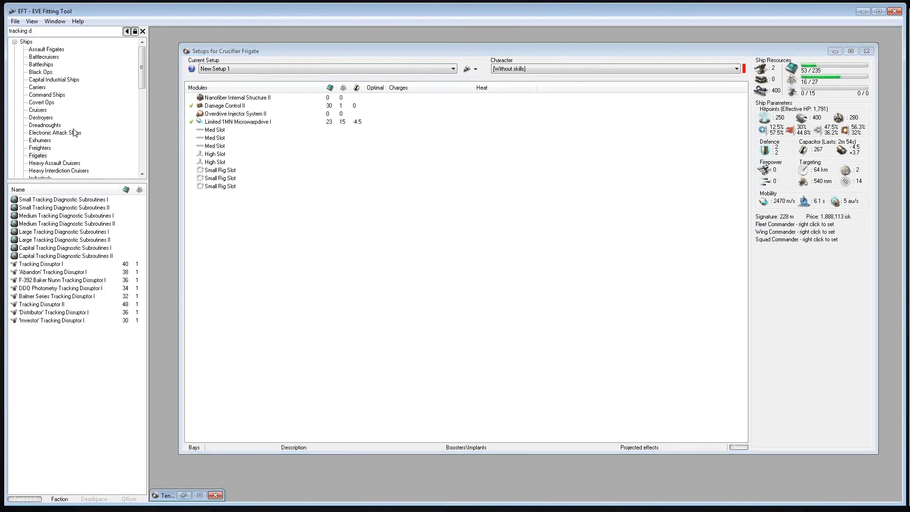
{"action": "left_click_drag", "start_coordinate": [35, 31], "coordinate": [9, 31]}
{"action": "left_click", "coordinate": [50, 305]}
{"action": "left_click", "coordinate": [52, 296]}
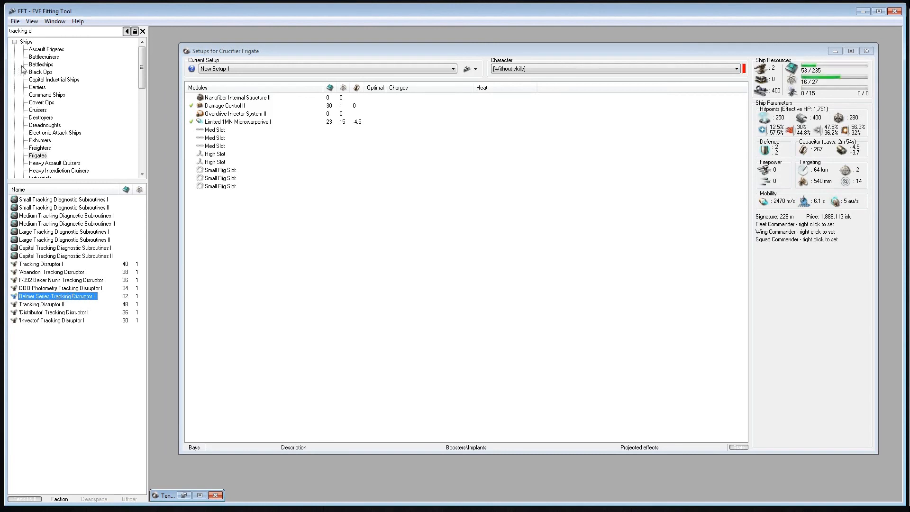
Search for "target p" and open the market group of the Target Painter II
{"action": "left_click", "coordinate": [74, 33]}
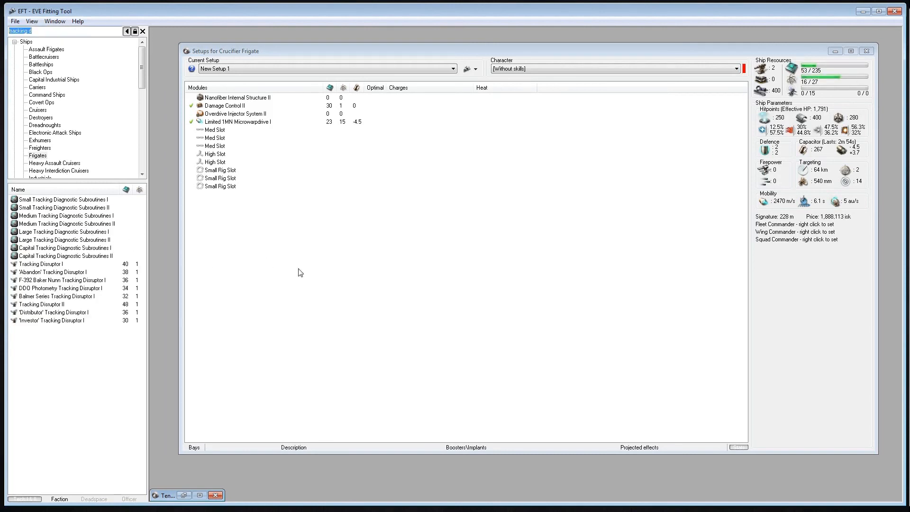
{"action": "type", "text": "target p"}
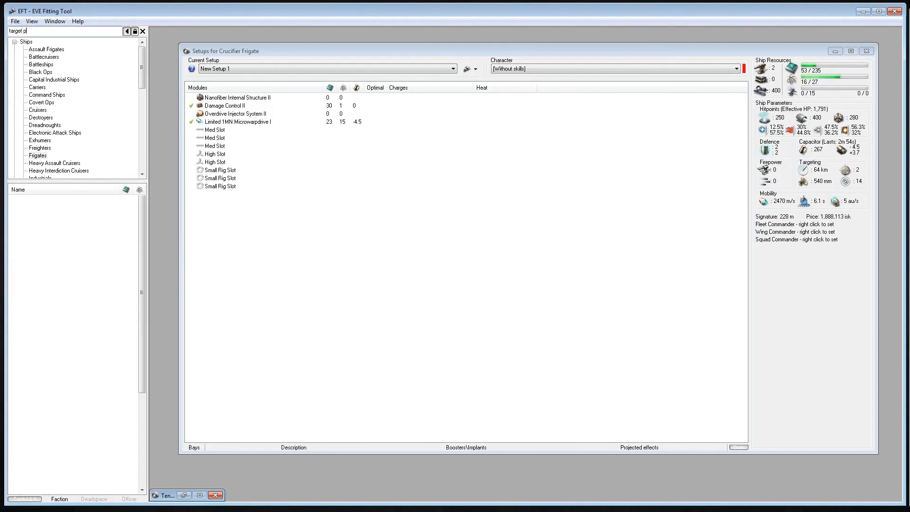
{"action": "left_click", "coordinate": [518, 365]}
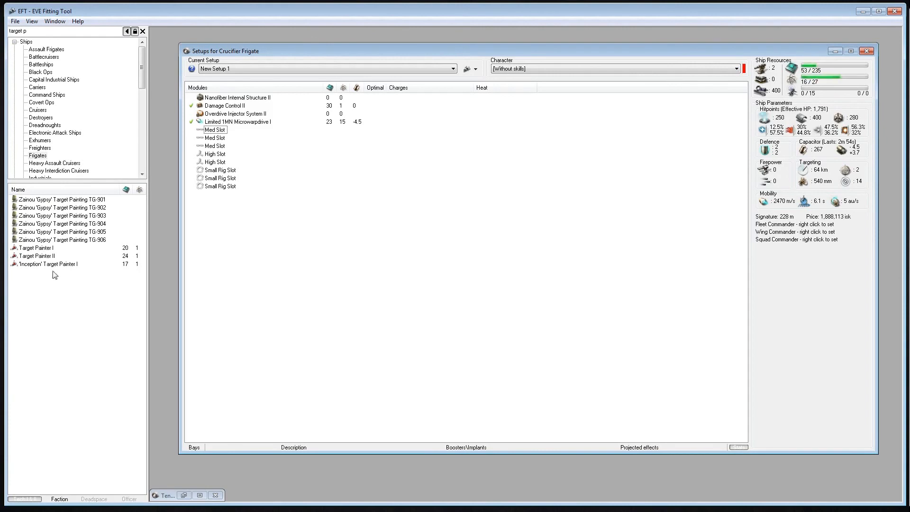
{"action": "right_click", "coordinate": [47, 256]}
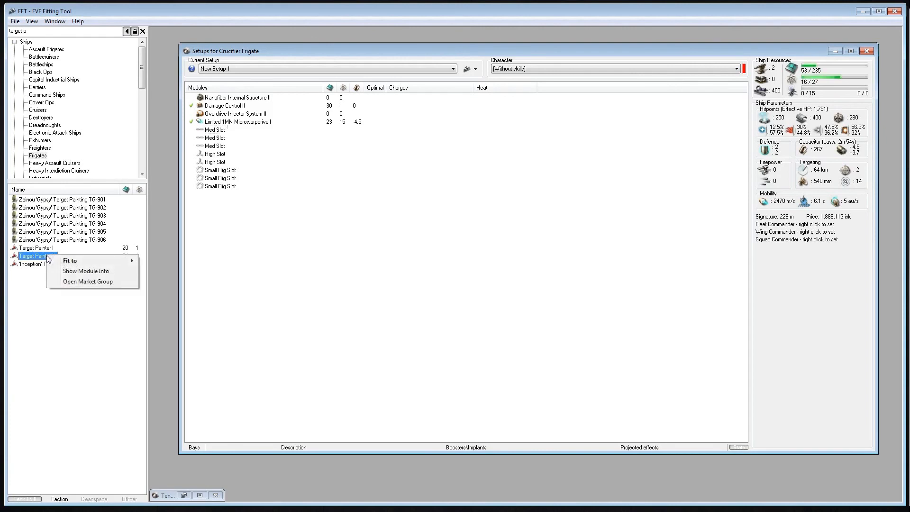
{"action": "left_click", "coordinate": [69, 281]}
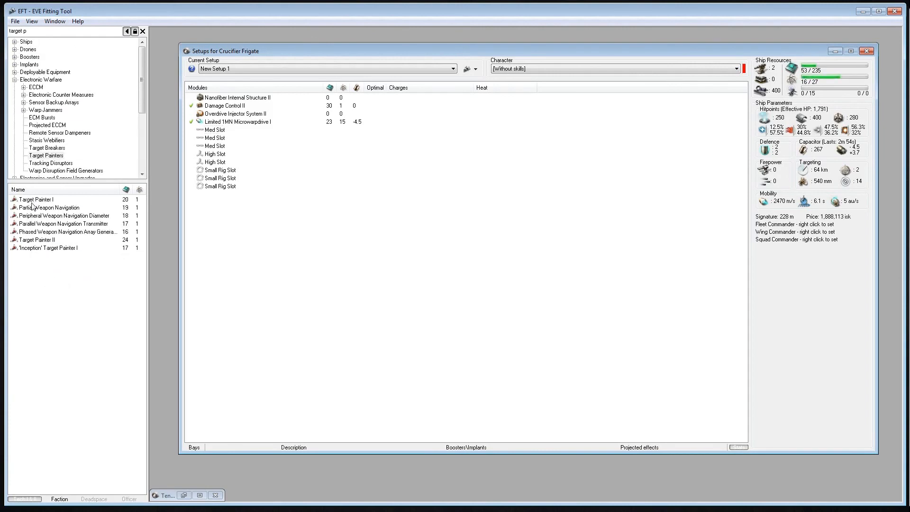
Try the Phased Weapon Navigation Array target painter in the Crucifier's first free med slot, and remove it again
{"action": "left_click", "coordinate": [40, 233]}
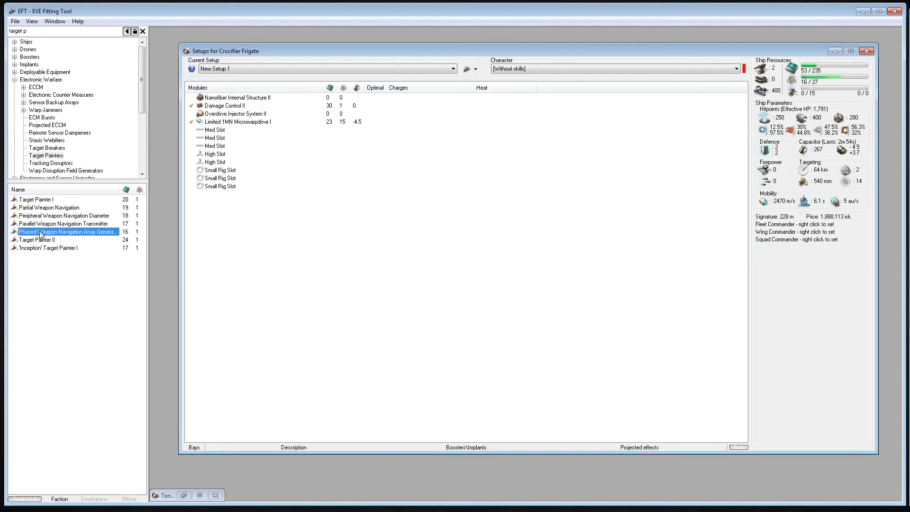
{"action": "double_click", "coordinate": [110, 232]}
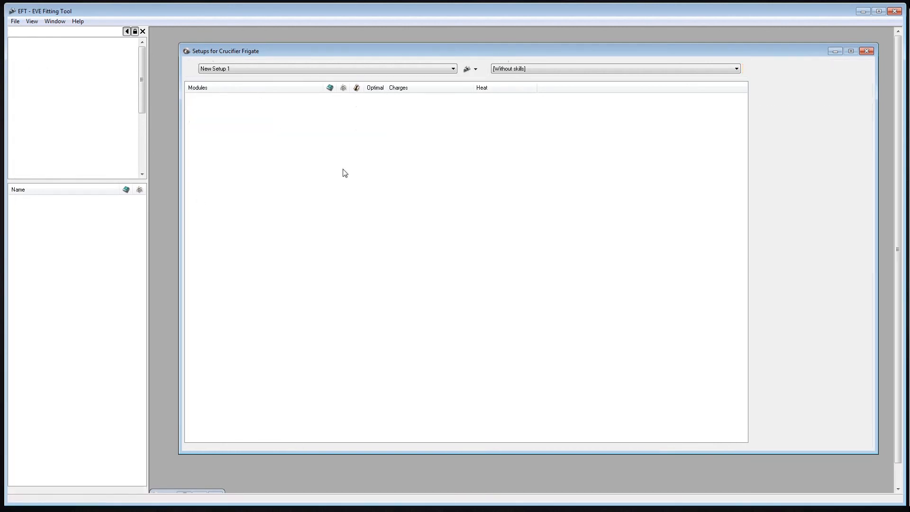
{"action": "left_click", "coordinate": [276, 130]}
{"action": "key", "text": "Delete"}
Search for "tracking d" and fit three Balmer Series Tracking Disruptor I modules to the Crucifier's free med slots
{"action": "left_click", "coordinate": [55, 32]}
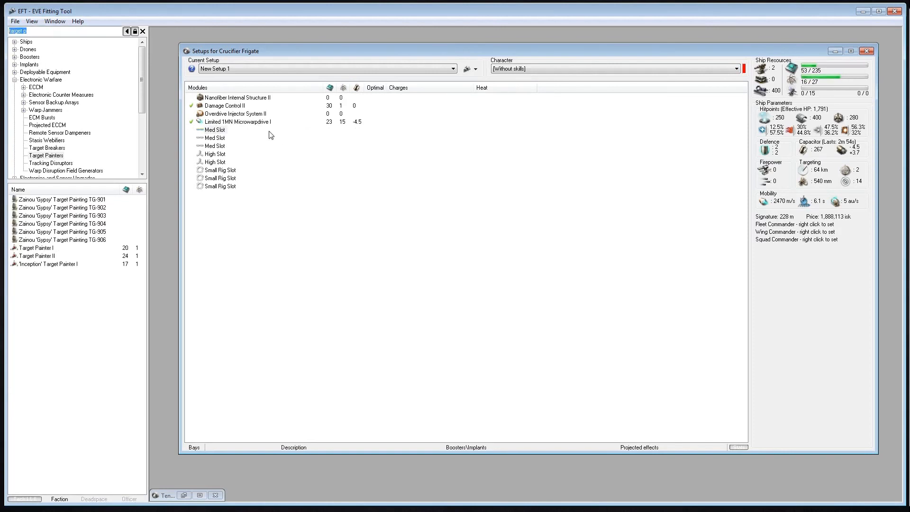
{"action": "type", "text": "trackin"}
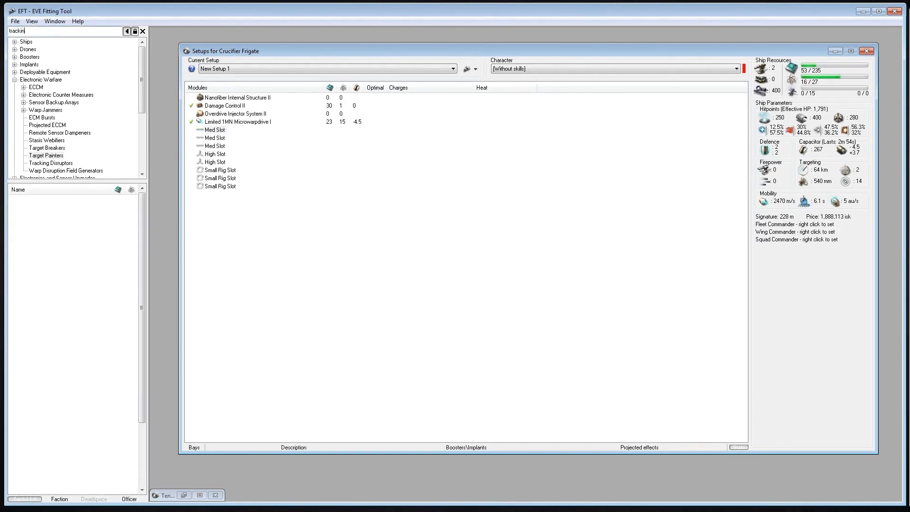
{"action": "type", "text": "g d"}
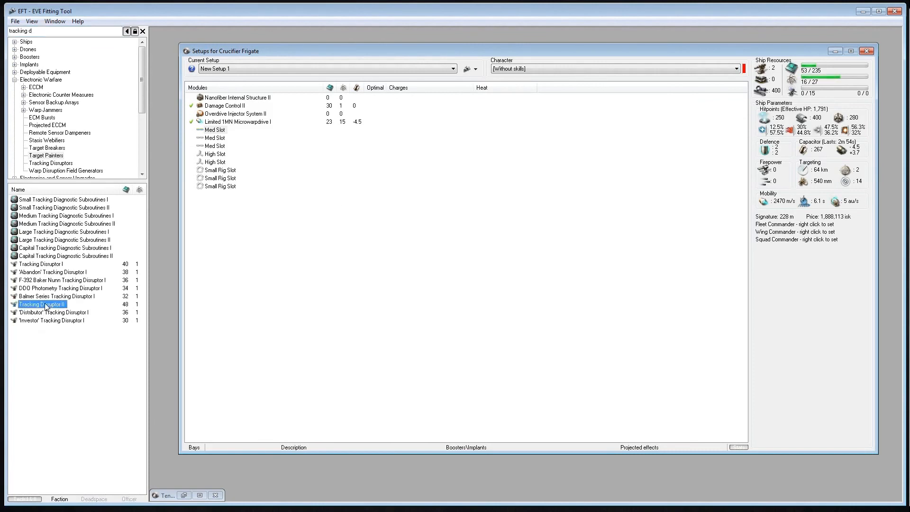
{"action": "double_click", "coordinate": [53, 297]}
{"action": "double_click", "coordinate": [53, 298]}
{"action": "double_click", "coordinate": [53, 297]}
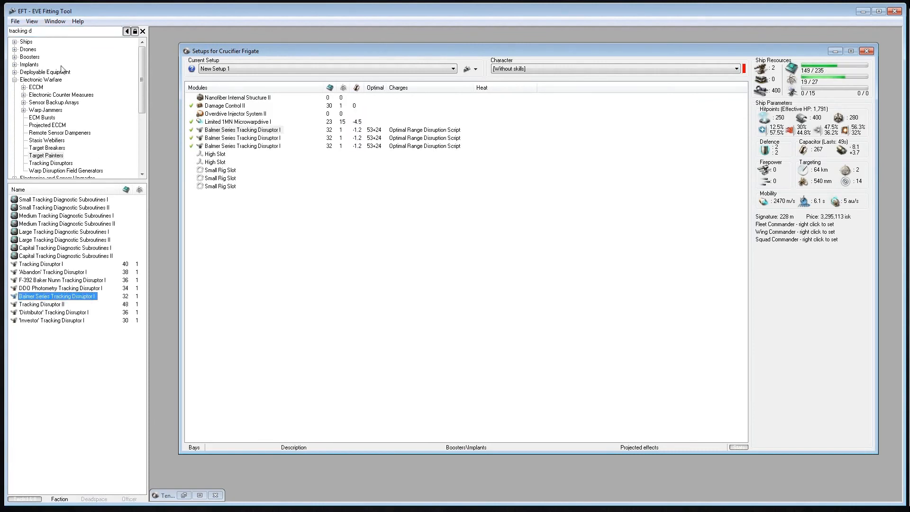
Check the Crucifier's Amarr Frigate skill bonuses in the ship's bonus information
{"action": "left_click", "coordinate": [53, 31]}
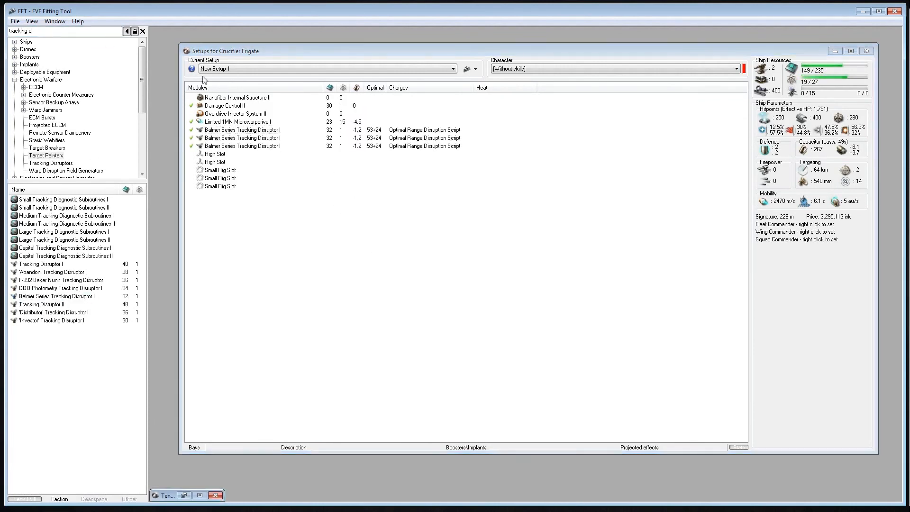
{"action": "mouse_move", "coordinate": [192, 70]}
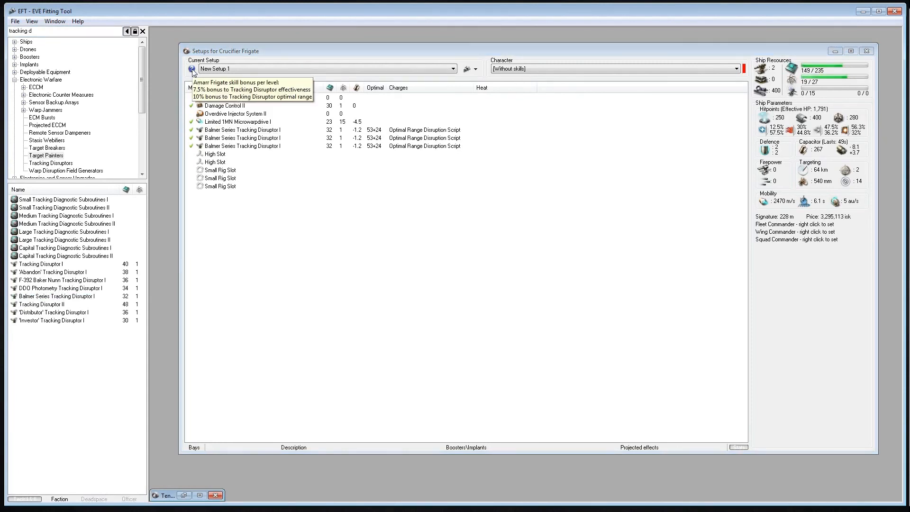
{"action": "left_click", "coordinate": [226, 250]}
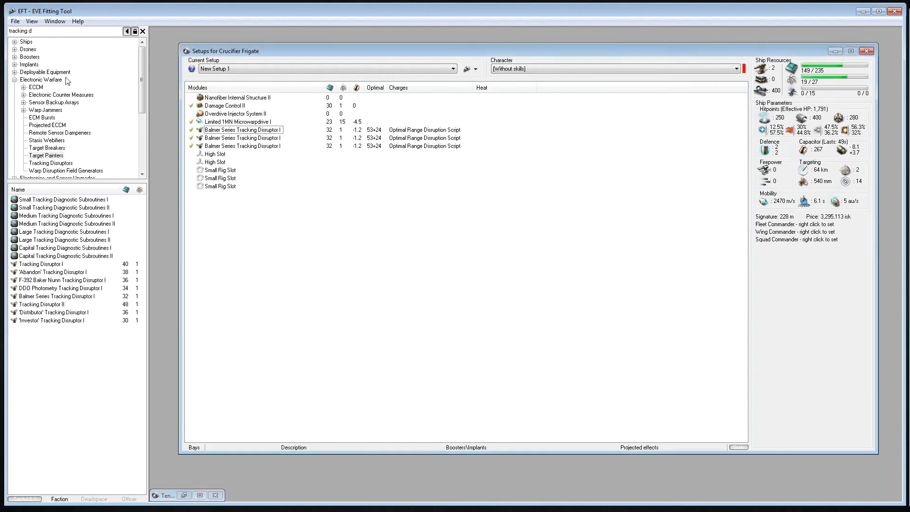
{"action": "left_click_drag", "start_coordinate": [51, 31], "coordinate": [1, 27]}
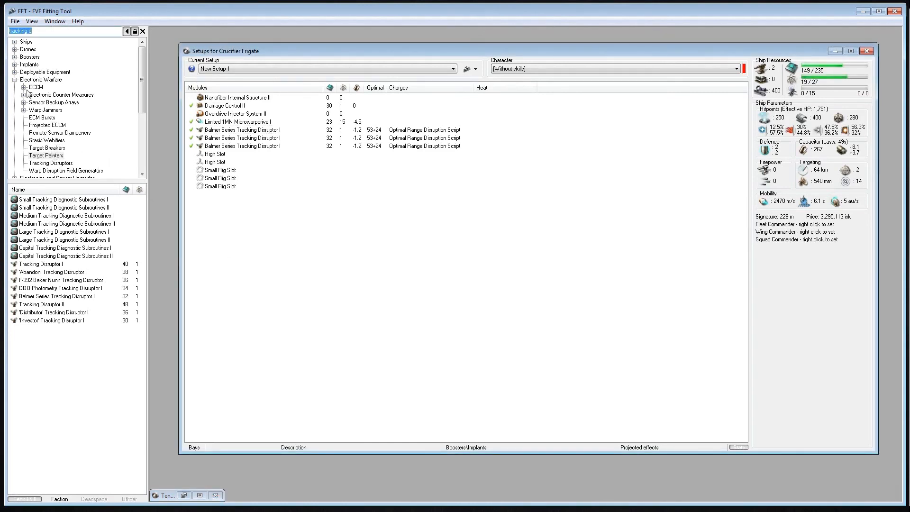
Collapse Electronic Warfare and list the Electronics Superiority Rigs from the Small Rigs group of Ship Modifications
{"action": "left_click", "coordinate": [15, 80]}
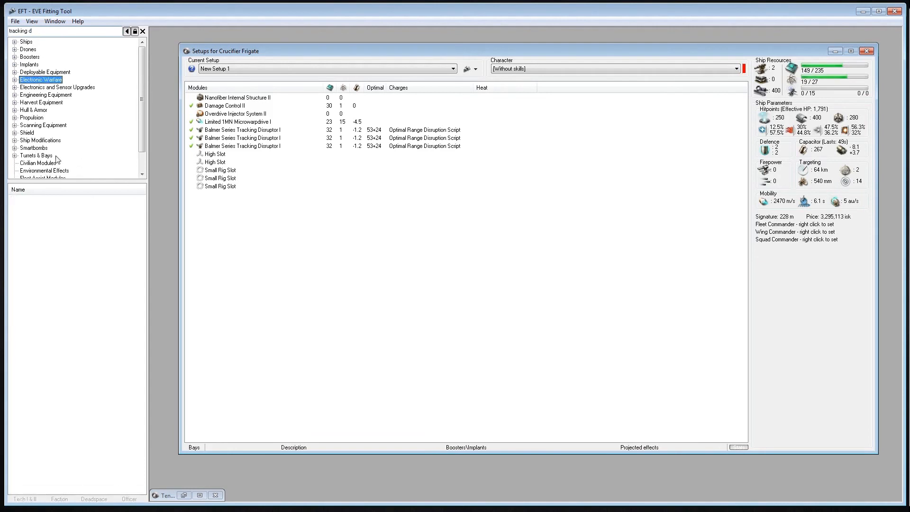
{"action": "left_click", "coordinate": [16, 141]}
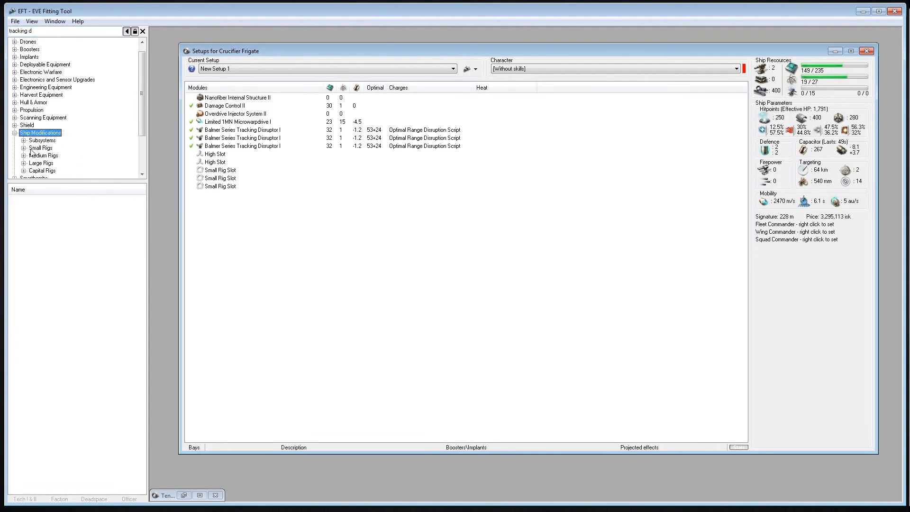
{"action": "left_click", "coordinate": [23, 148]}
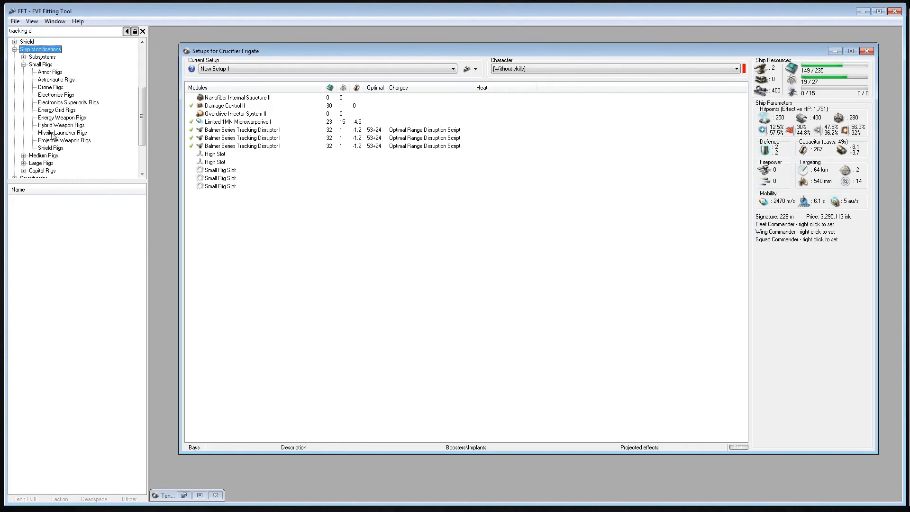
{"action": "left_click", "coordinate": [82, 103]}
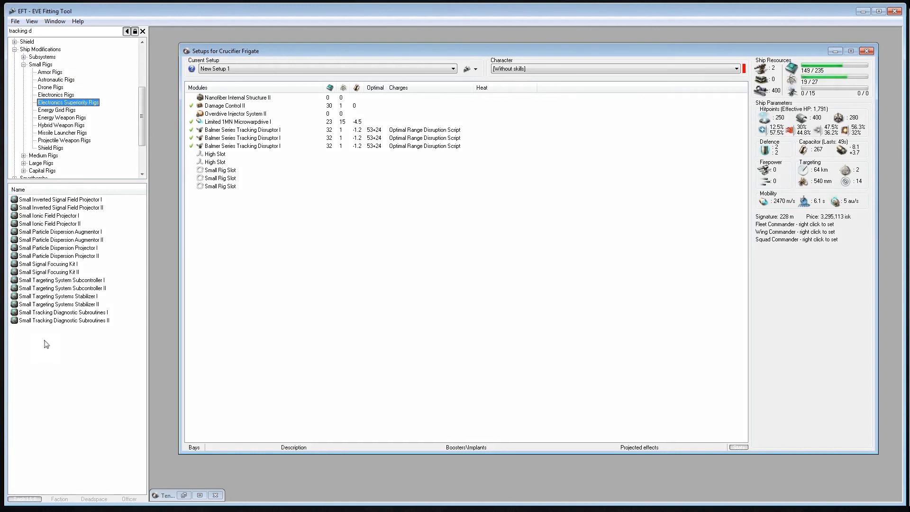
Look up the parameters of the Small Targeting System Subcontroller I rig
{"action": "right_click", "coordinate": [65, 280]}
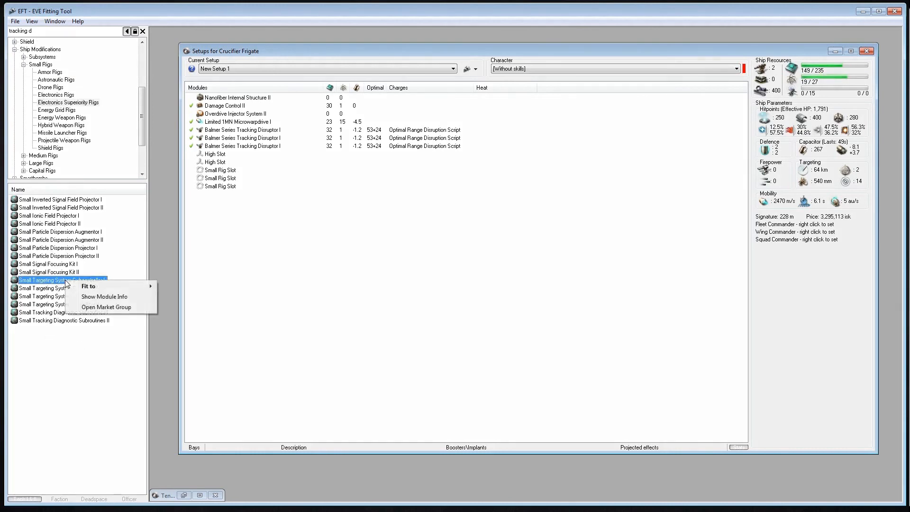
{"action": "left_click", "coordinate": [96, 296]}
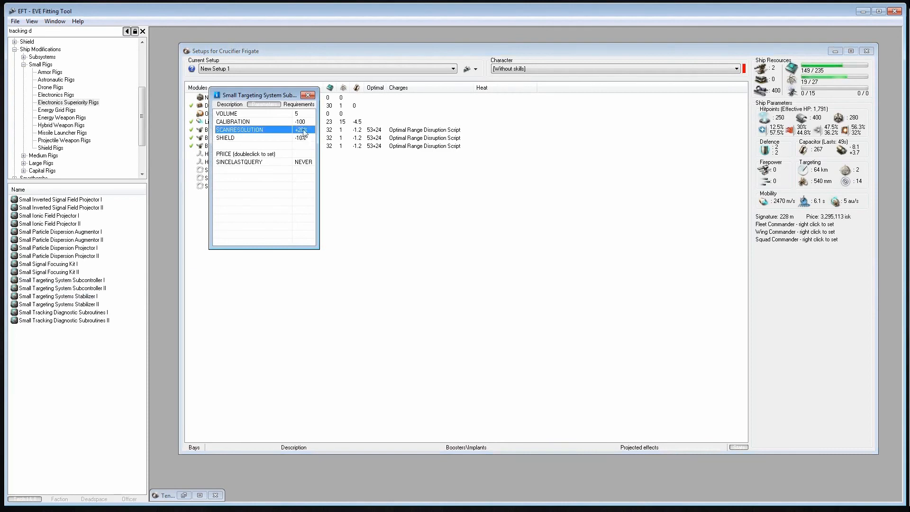
{"action": "left_click", "coordinate": [307, 94]}
Read the parameters and description of the Small Tracking Diagnostic Subroutines I rig
{"action": "right_click", "coordinate": [67, 313]}
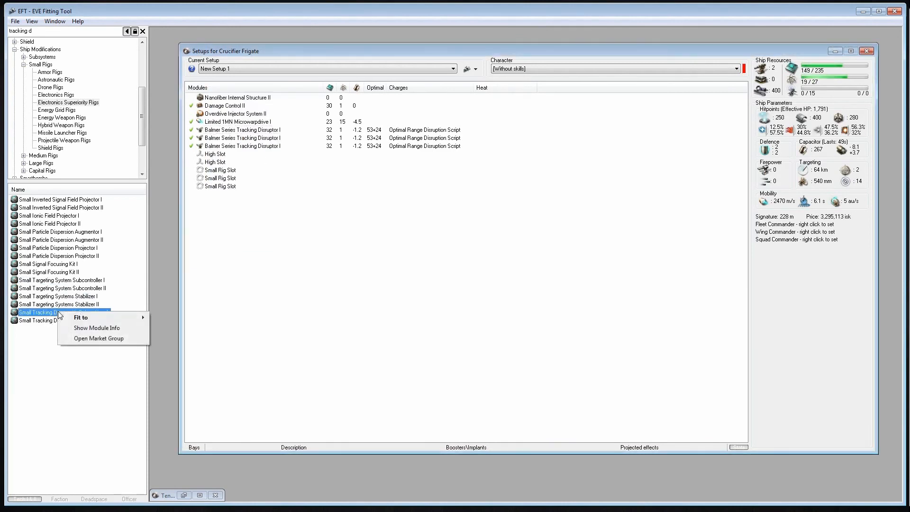
{"action": "left_click", "coordinate": [76, 328]}
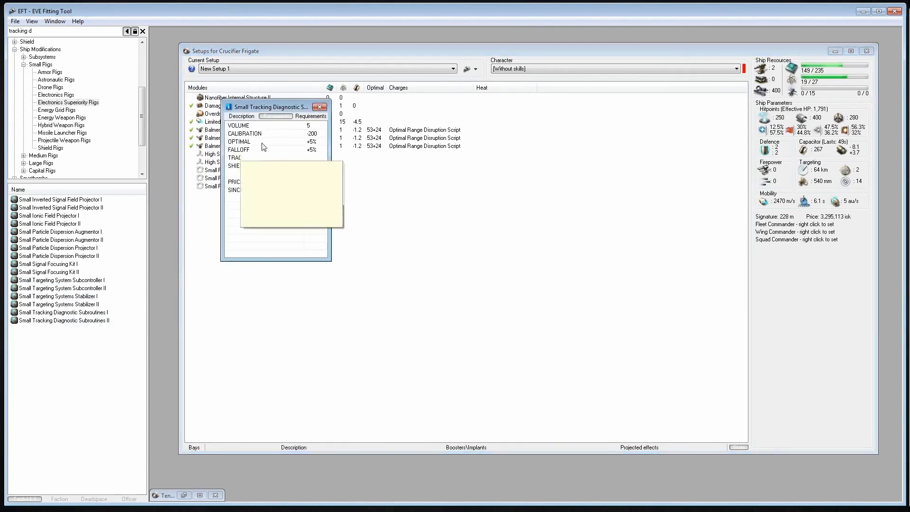
{"action": "left_click", "coordinate": [241, 116]}
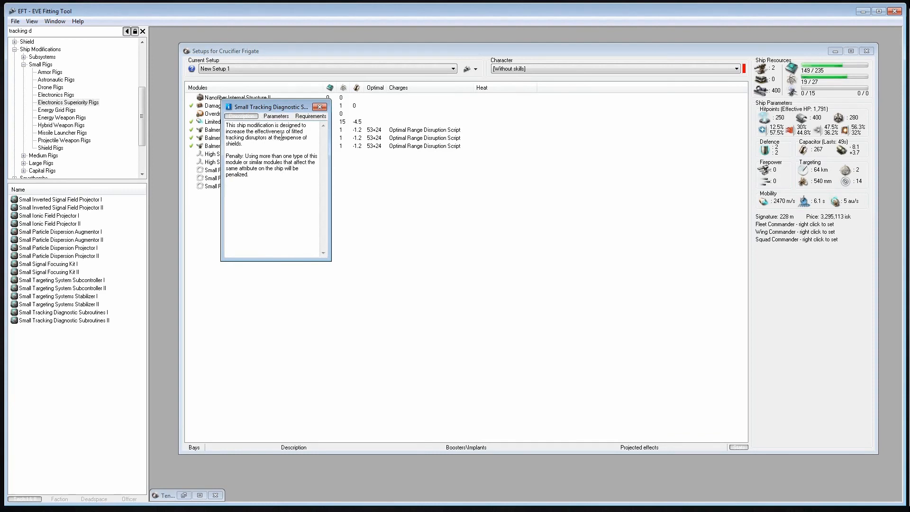
{"action": "triple_click", "coordinate": [256, 131]}
{"action": "left_click", "coordinate": [319, 107]}
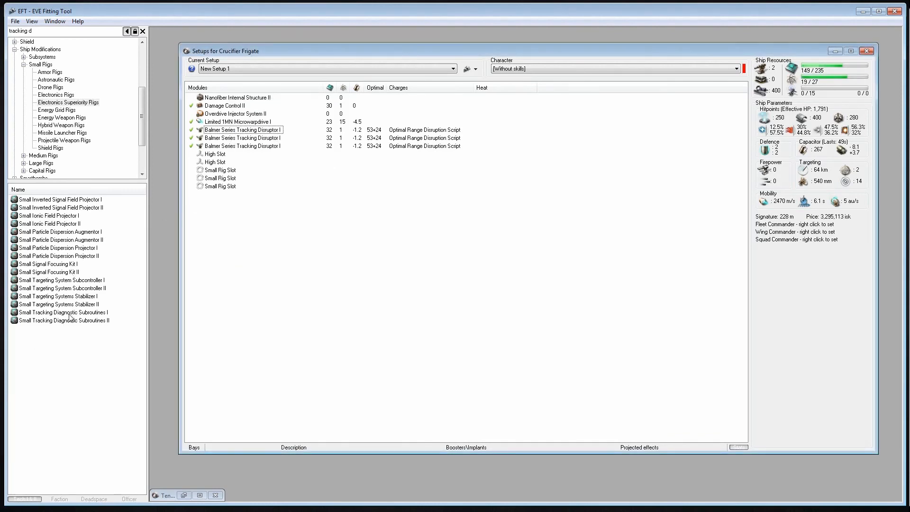
Fit a Small Tracking Diagnostic Subroutines I rig in each of the Crucifier's three small rig slots
{"action": "right_click", "coordinate": [69, 313]}
{"action": "left_click", "coordinate": [56, 311]}
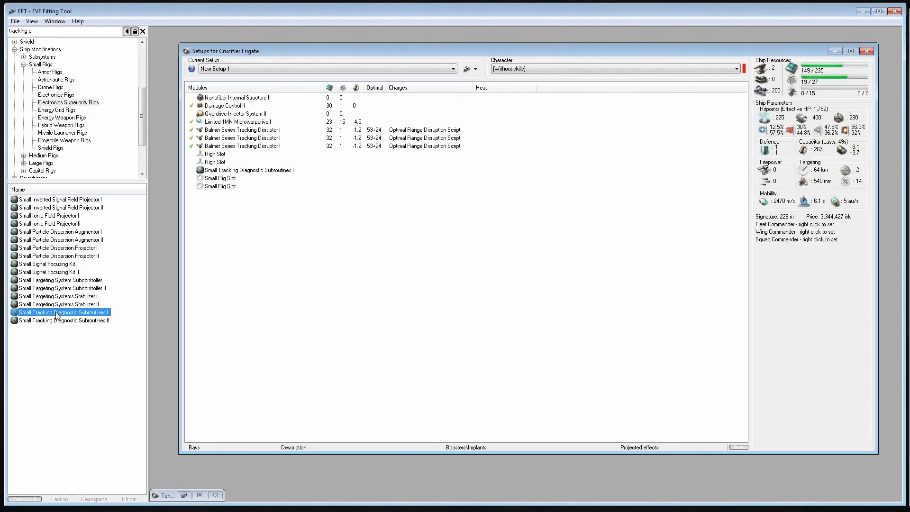
{"action": "double_click", "coordinate": [57, 313]}
{"action": "double_click", "coordinate": [57, 313]}
Review the parameters and description of the rig fitted in the third rig slot, and select each of the three fitted rigs in turn
{"action": "right_click", "coordinate": [206, 187]}
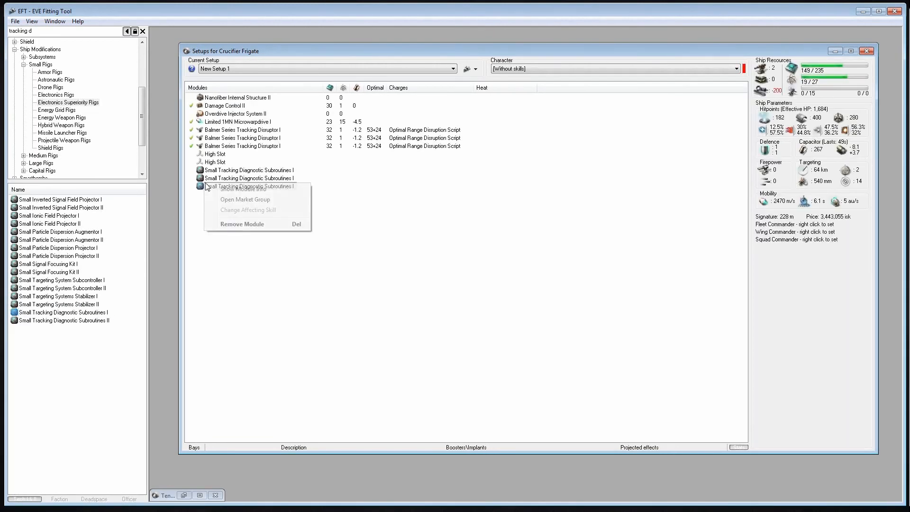
{"action": "left_click", "coordinate": [229, 190]}
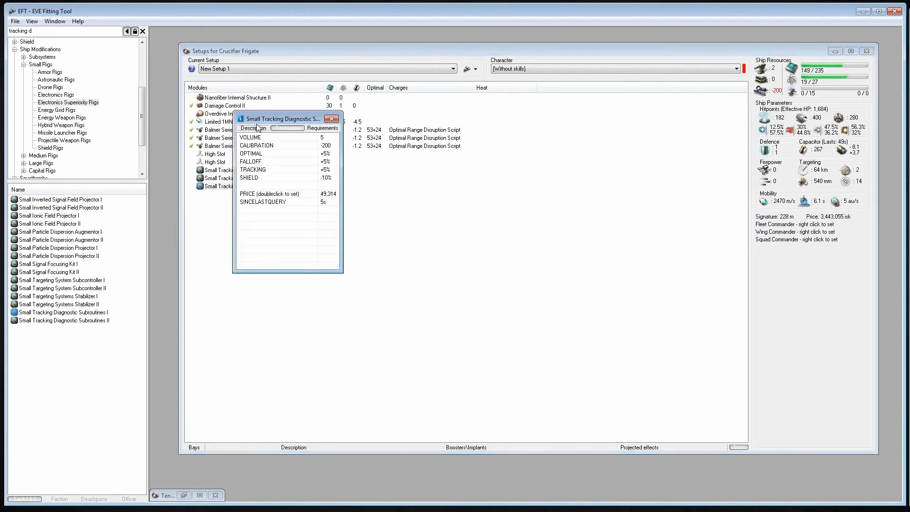
{"action": "left_click", "coordinate": [257, 128]}
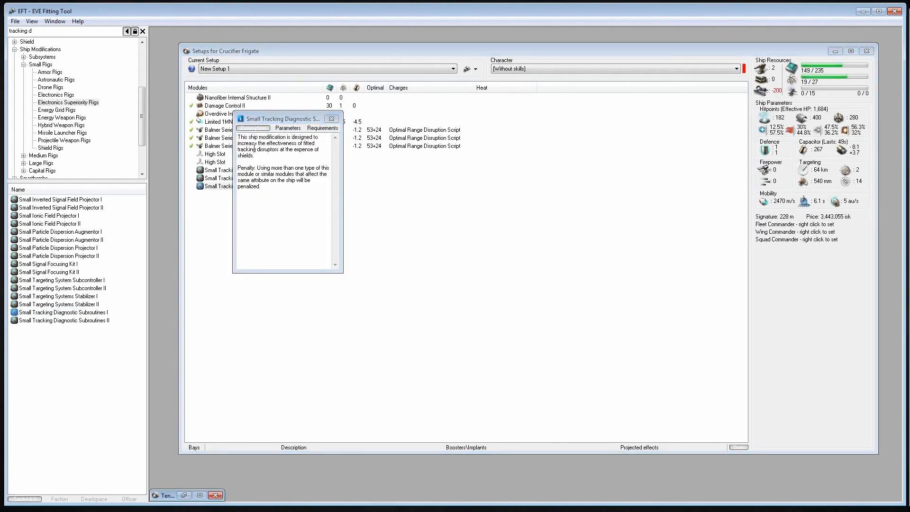
{"action": "left_click", "coordinate": [331, 118]}
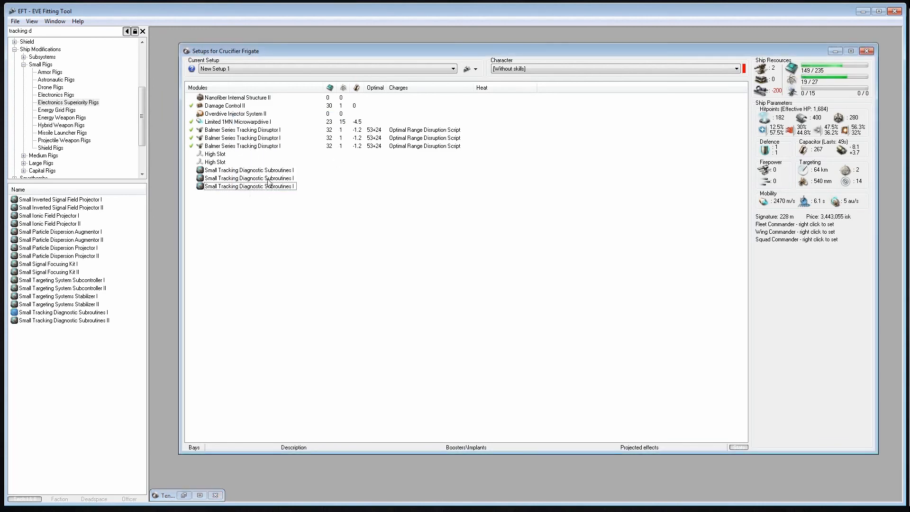
{"action": "left_click", "coordinate": [267, 171]}
{"action": "left_click", "coordinate": [271, 180]}
{"action": "left_click", "coordinate": [272, 185]}
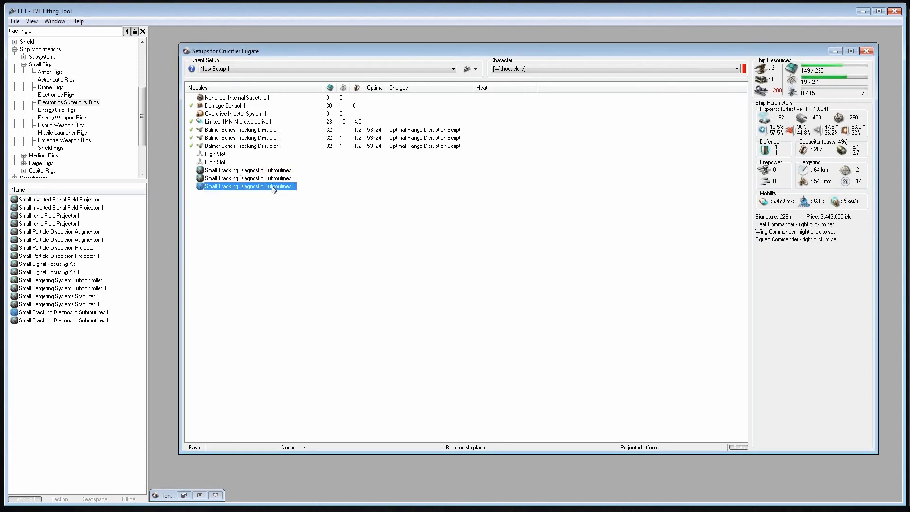
Remove the rig from the Crucifier's third rig slot and read the description of the Small Targeting Systems Stabilizer I rig
{"action": "double_click", "coordinate": [271, 185]}
{"action": "right_click", "coordinate": [73, 299]}
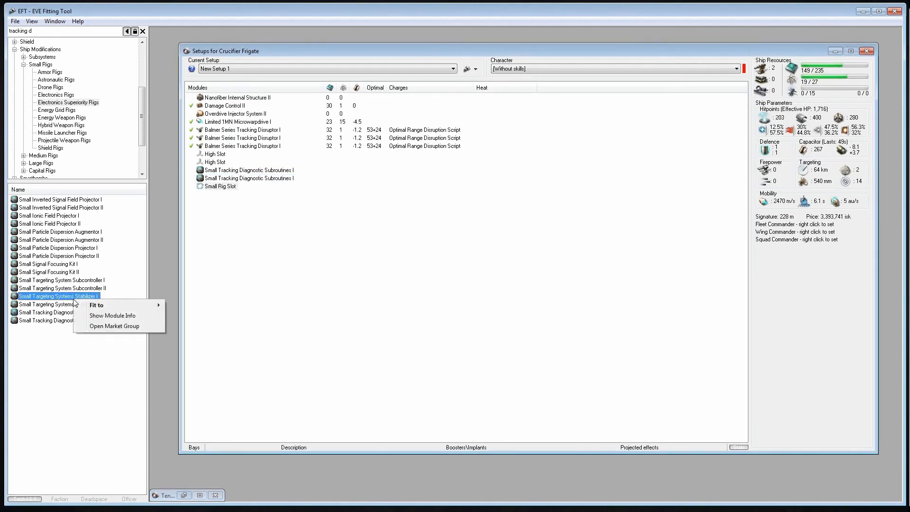
{"action": "left_click", "coordinate": [102, 316]}
{"action": "left_click", "coordinate": [265, 140]}
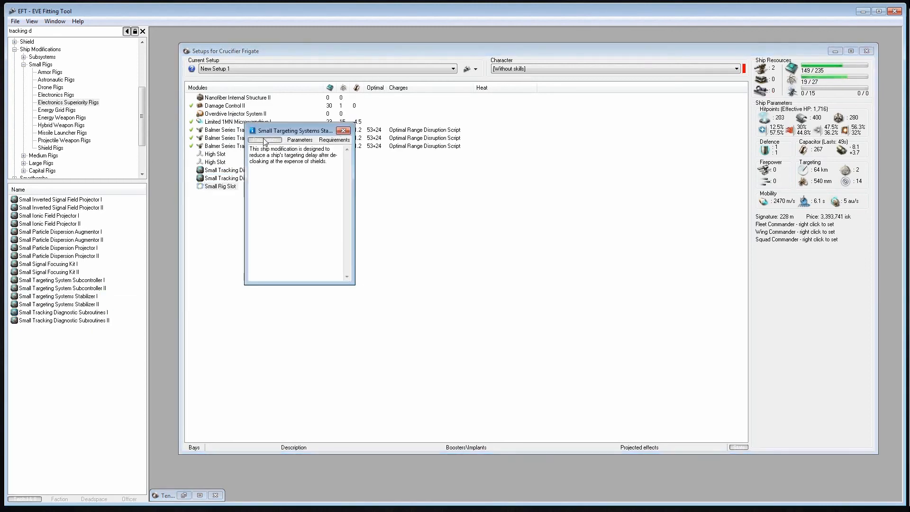
{"action": "left_click", "coordinate": [344, 131]}
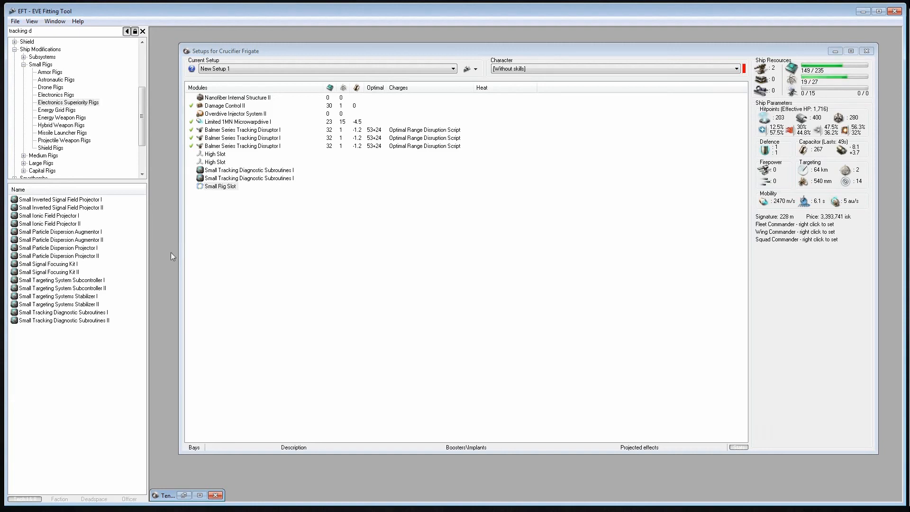
Remove the Small Tracking Diagnostic Subroutines I rig from the Crucifier's second rig slot
{"action": "left_click", "coordinate": [267, 231]}
{"action": "left_click", "coordinate": [242, 180]}
{"action": "key", "text": "Delete"}
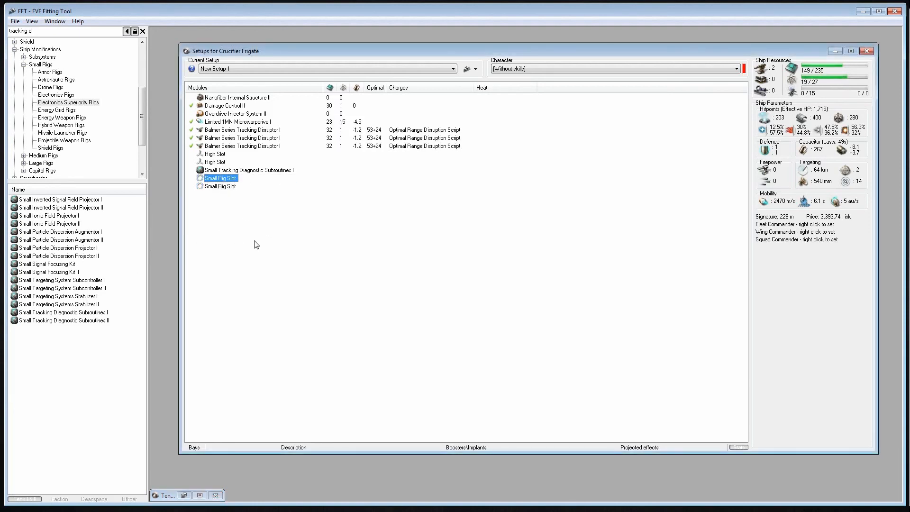
{"action": "left_click", "coordinate": [255, 244]}
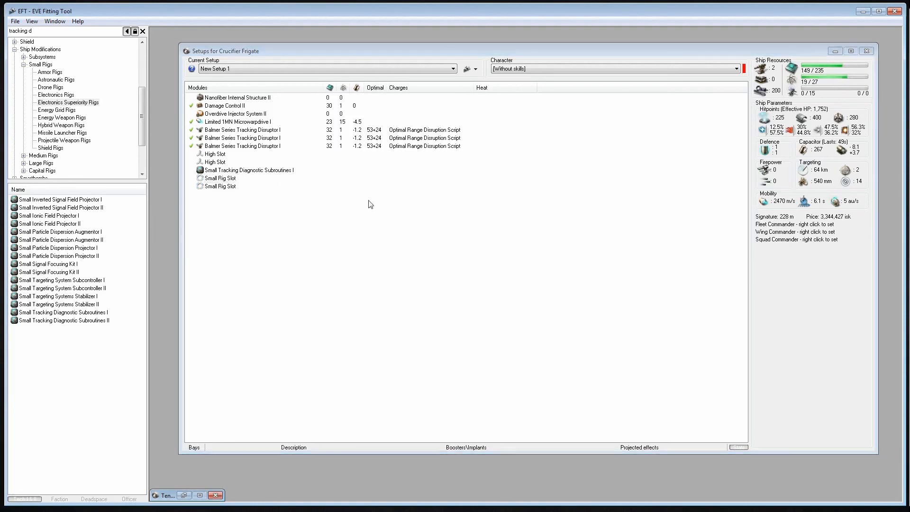
Check the parameters of the Small Tracking Diagnostic Subroutines I rig still fitted in the first rig slot
{"action": "right_click", "coordinate": [246, 169]}
{"action": "left_click", "coordinate": [269, 174]}
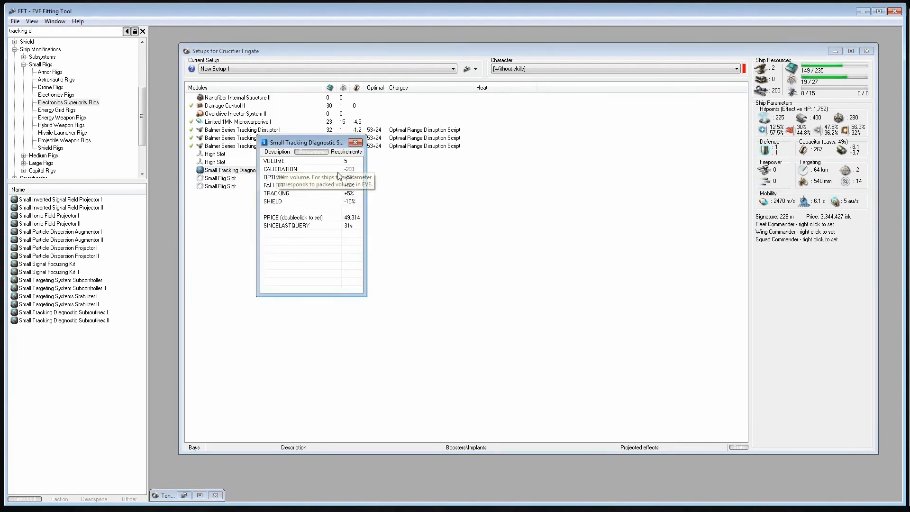
{"action": "left_click", "coordinate": [355, 142]}
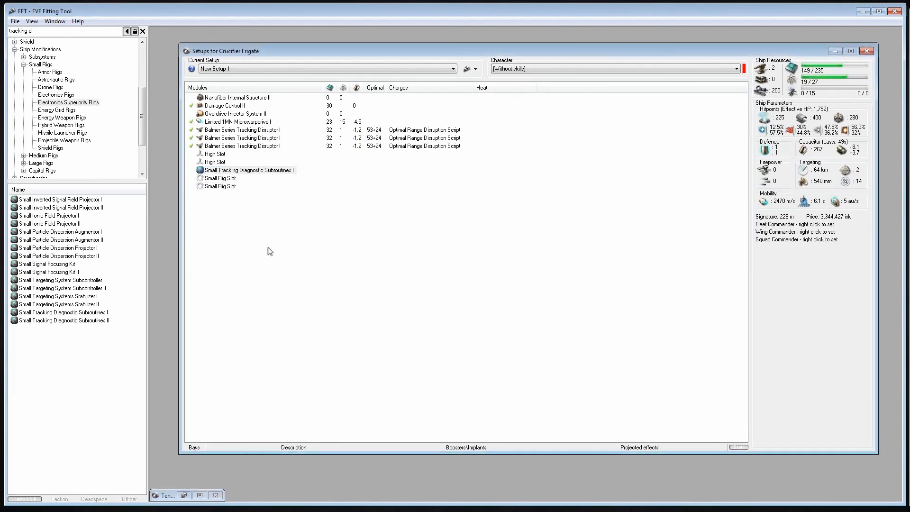
Read the parameters and description of the Small Signal Focusing Kit I rig
{"action": "right_click", "coordinate": [58, 264]}
{"action": "left_click", "coordinate": [112, 279]}
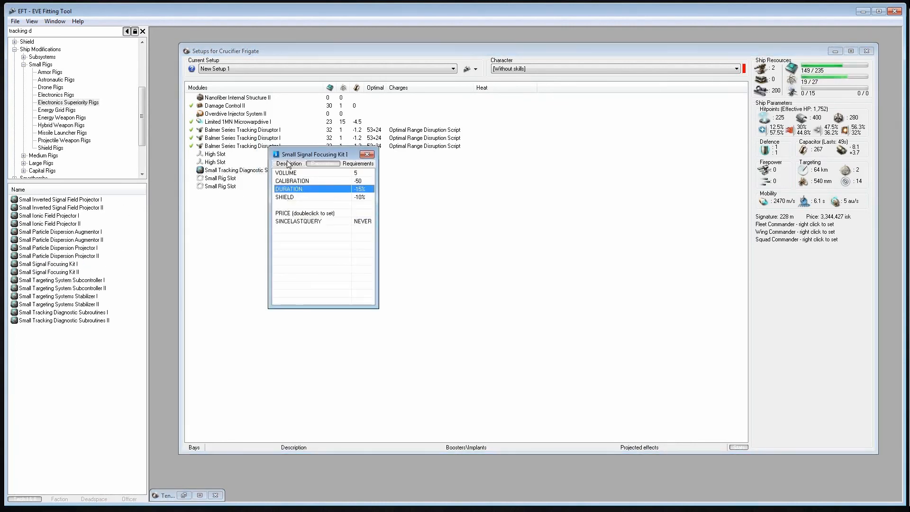
{"action": "left_click", "coordinate": [288, 164]}
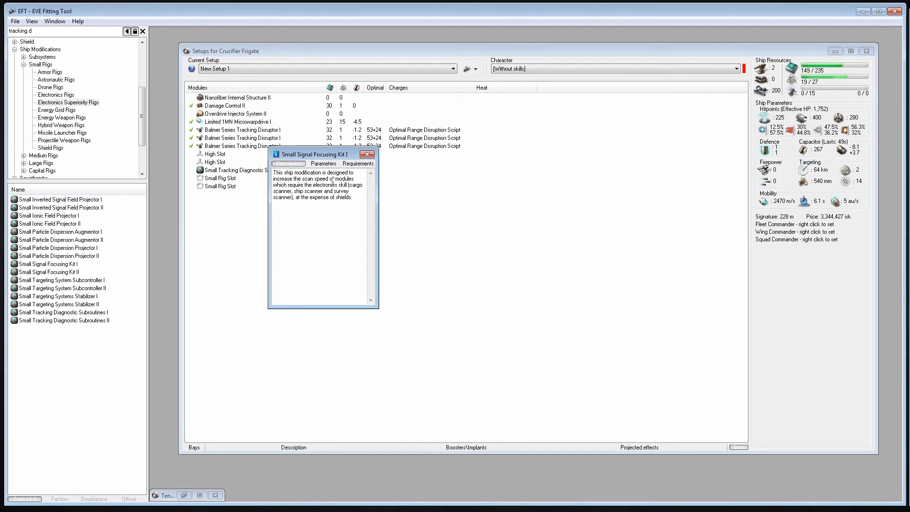
{"action": "left_click", "coordinate": [366, 154]}
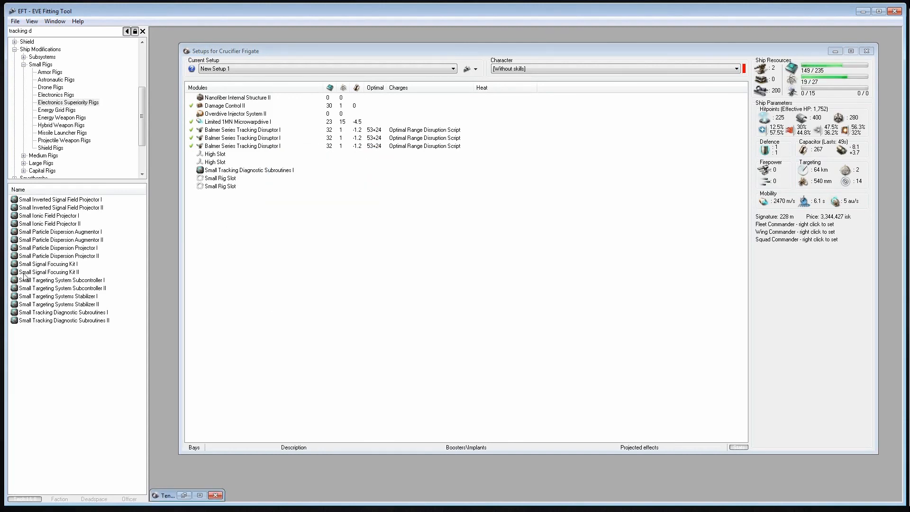
Read the parameters and description of the Small Particle Dispersion Projector I rig
{"action": "right_click", "coordinate": [50, 249]}
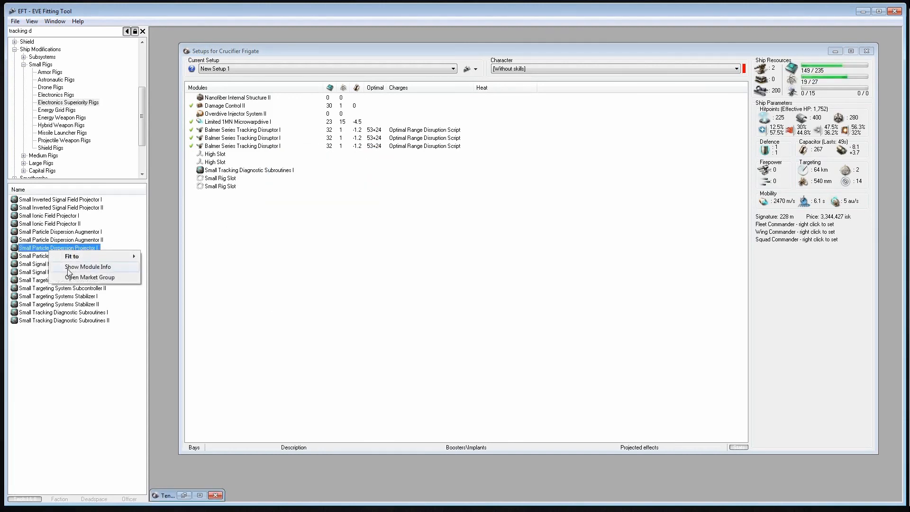
{"action": "left_click", "coordinate": [70, 263]}
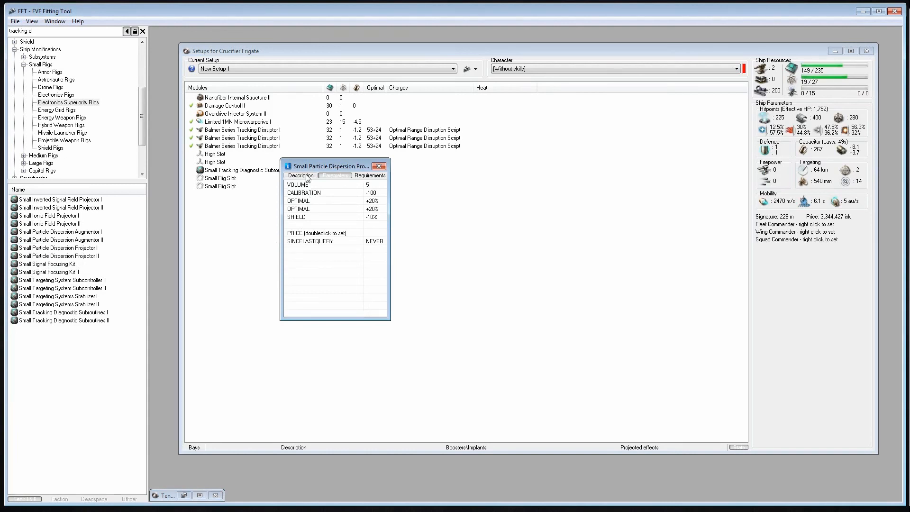
{"action": "left_click", "coordinate": [307, 176]}
{"action": "key", "text": "Escape"}
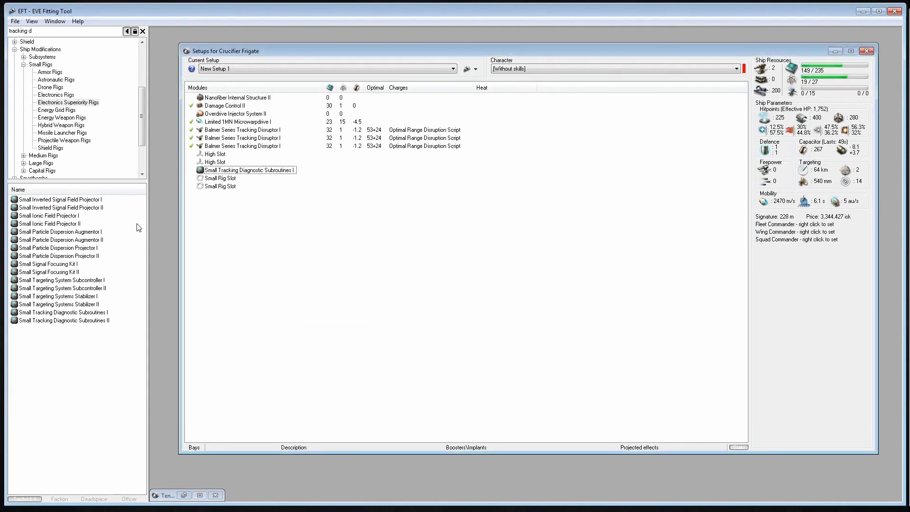
Fit a Small Particle Dispersion Projector I rig to compare the tracking disruptors' optimal range, and remove the rig again
{"action": "double_click", "coordinate": [70, 248]}
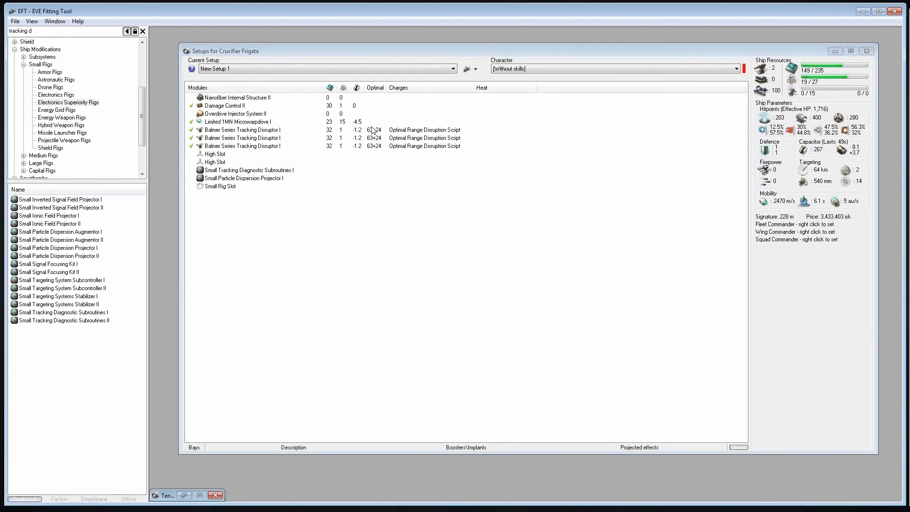
{"action": "left_click", "coordinate": [224, 131]}
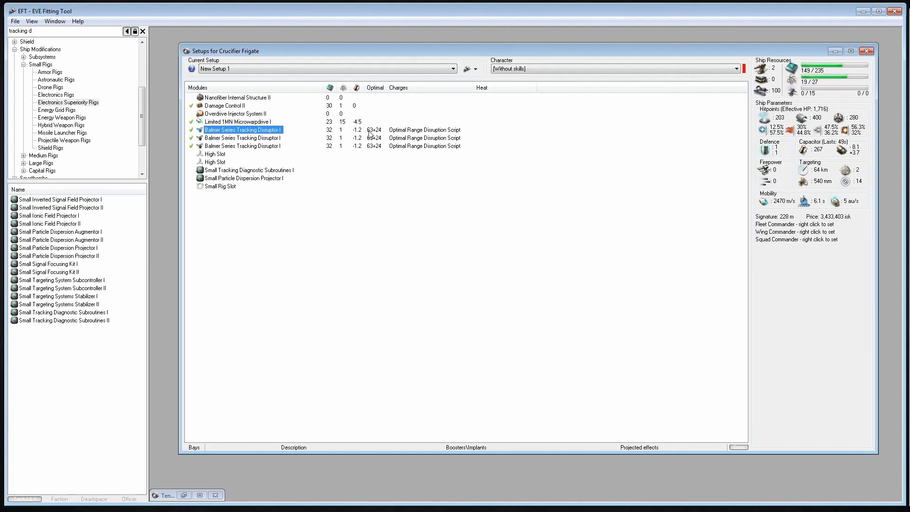
{"action": "double_click", "coordinate": [237, 179]}
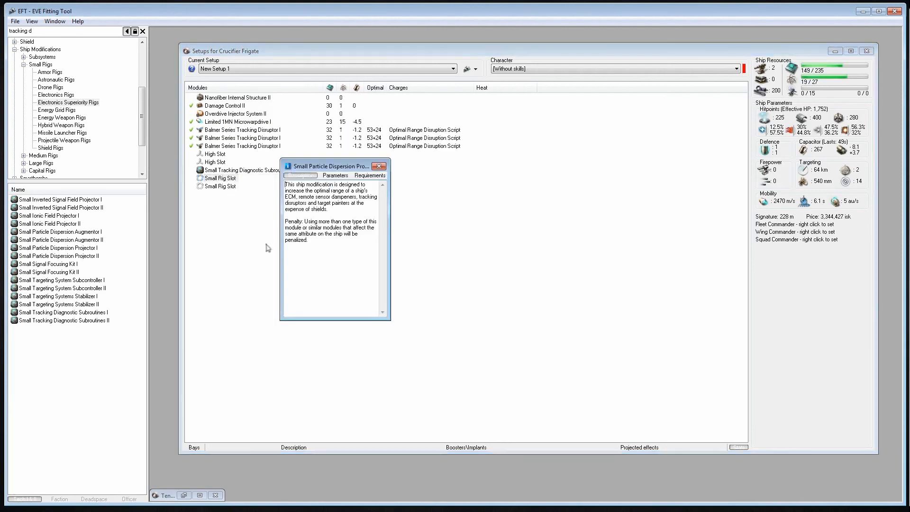
{"action": "left_click", "coordinate": [379, 165]}
Fit Small Particle Dispersion Projector I rigs in the Crucifier's two empty small rig slots
{"action": "left_click", "coordinate": [69, 249]}
{"action": "double_click", "coordinate": [69, 248]}
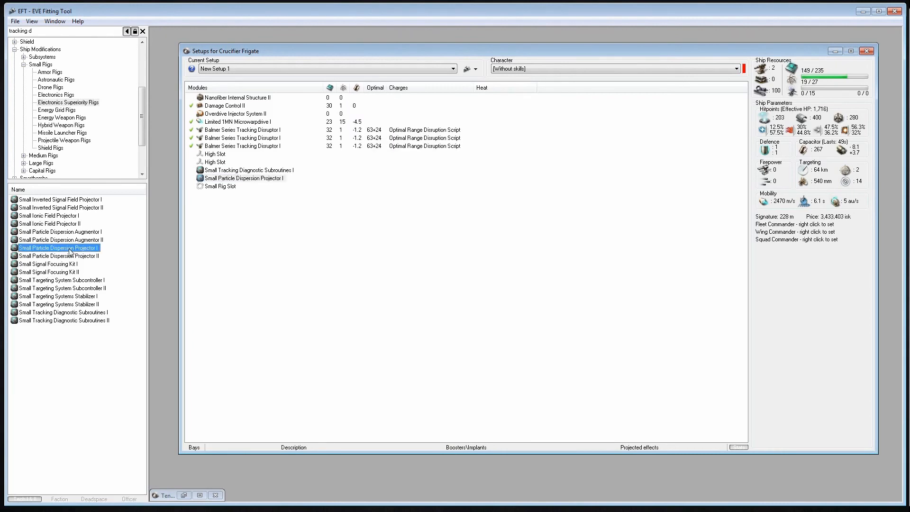
{"action": "double_click", "coordinate": [69, 248]}
{"action": "left_click", "coordinate": [369, 294]}
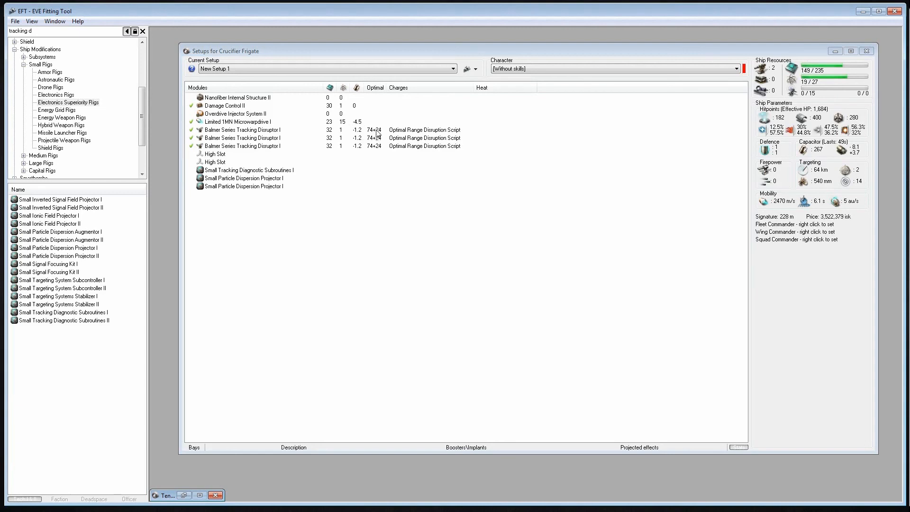
Set the setup's character to [All level V]
{"action": "left_click", "coordinate": [507, 70]}
{"action": "left_click", "coordinate": [508, 70]}
{"action": "left_click", "coordinate": [511, 71]}
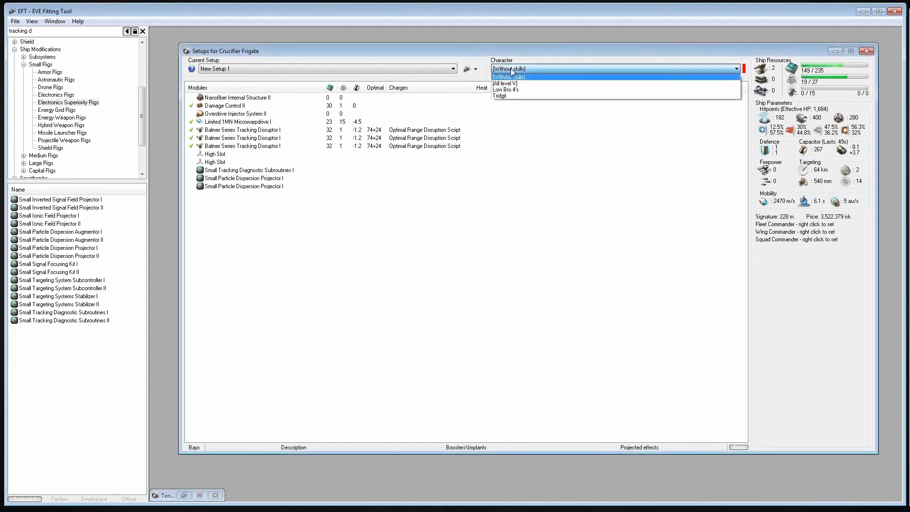
{"action": "left_click", "coordinate": [506, 84]}
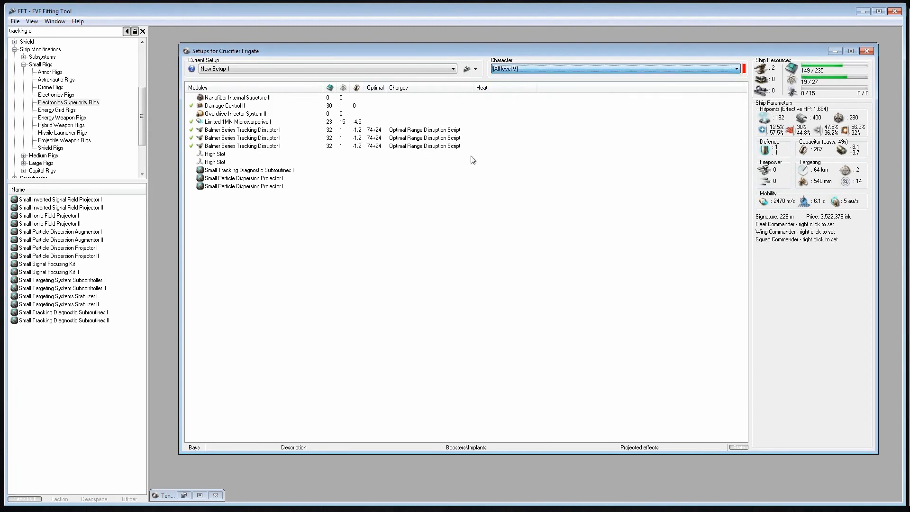
{"action": "left_click", "coordinate": [380, 224]}
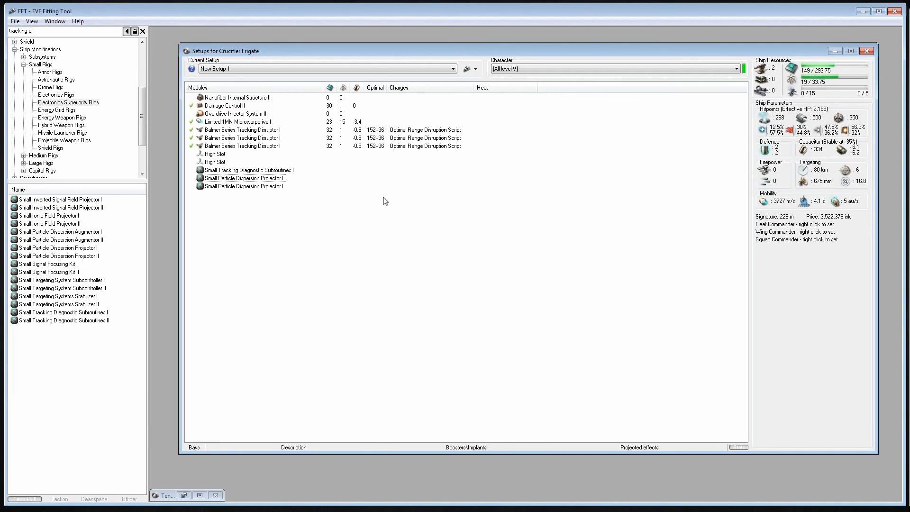
Remove the third Balmer Series Tracking Disruptor I from the Crucifier and search the items for "targetting c"
{"action": "double_click", "coordinate": [231, 146]}
{"action": "left_click", "coordinate": [57, 32]}
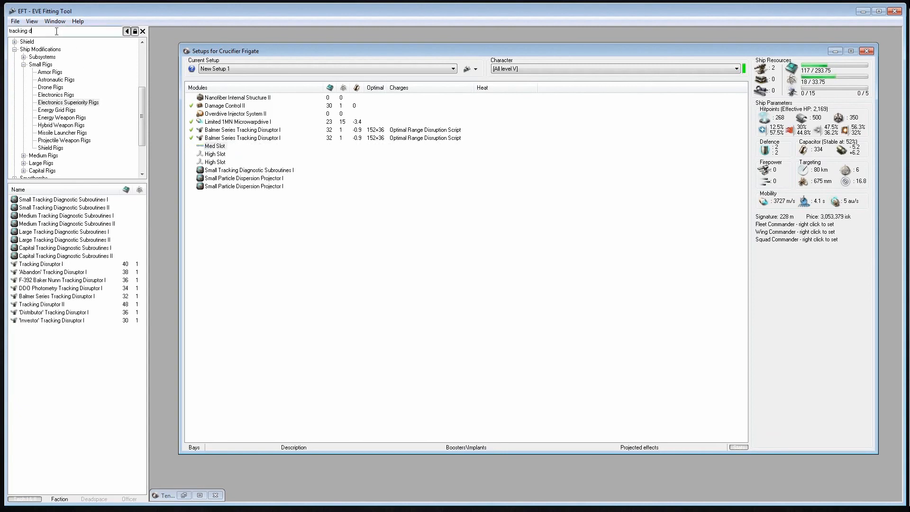
{"action": "type", "text": "target"}
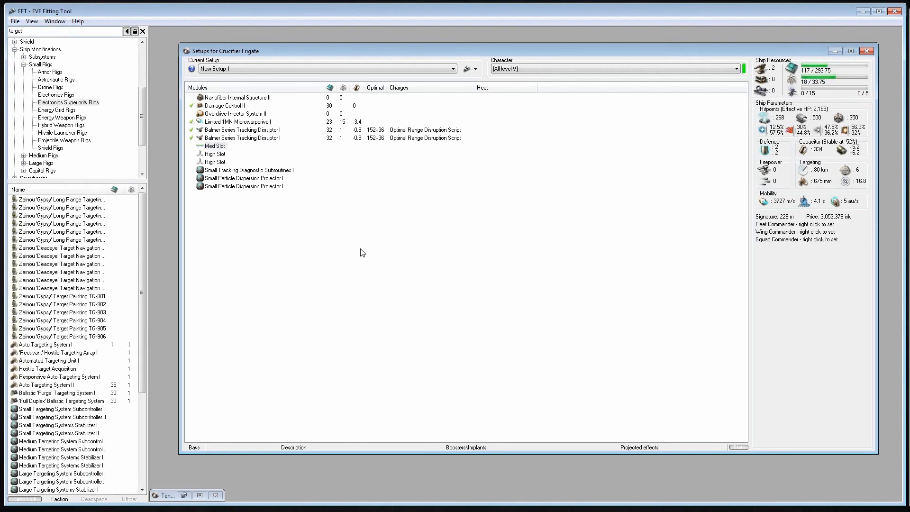
{"action": "type", "text": "ing c"}
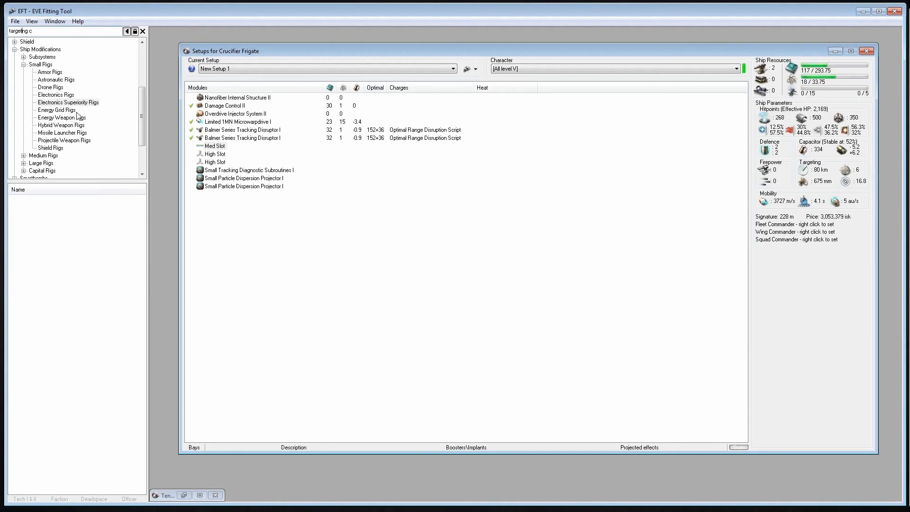
{"action": "type", "text": "t"}
Search the items for "sensor b" and fit a Sensor Booster II in the empty med slot
{"action": "triple_click", "coordinate": [55, 35]}
{"action": "type", "text": "sensor"}
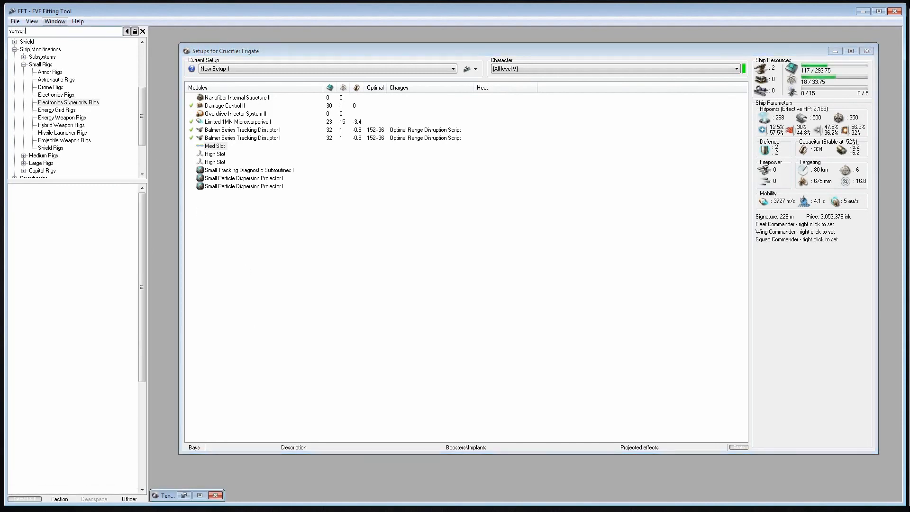
{"action": "type", "text": " b"}
{"action": "left_click", "coordinate": [45, 304]}
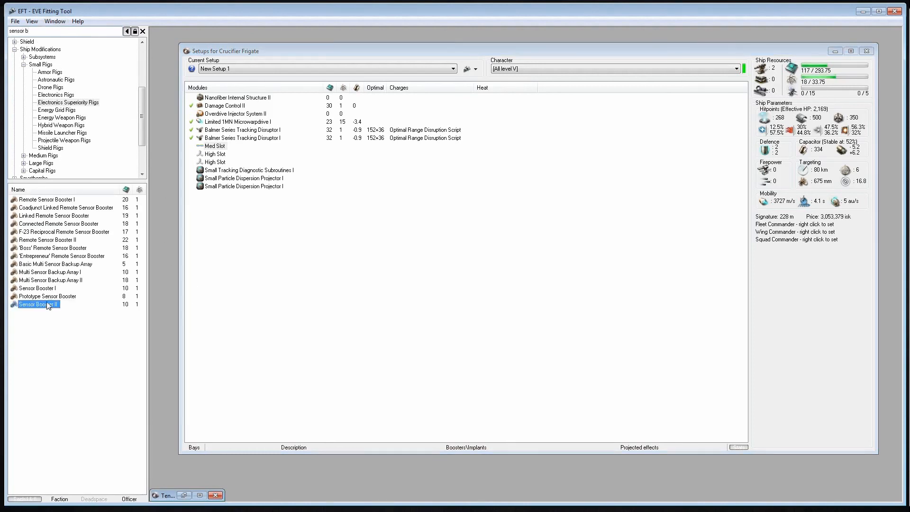
{"action": "double_click", "coordinate": [45, 304]}
Load the Targeting Range Script into the fitted Sensor Booster II
{"action": "right_click", "coordinate": [216, 146]}
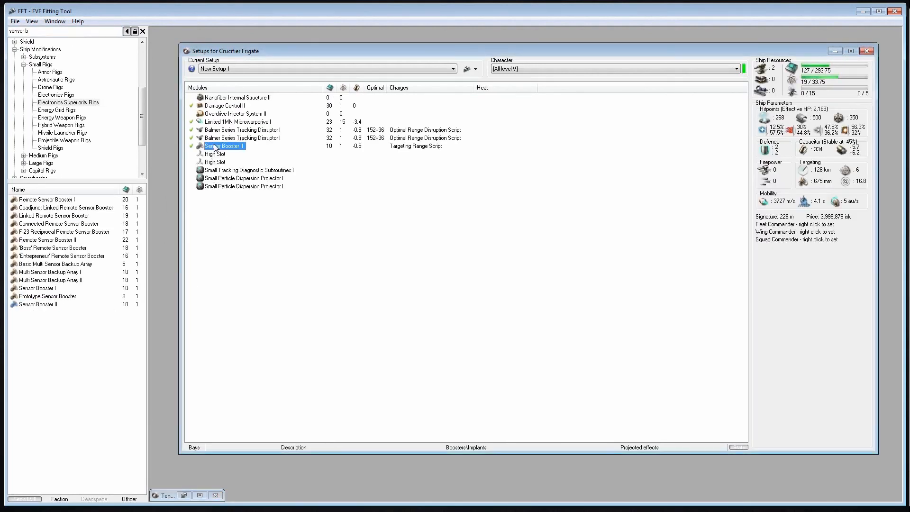
{"action": "mouse_move", "coordinate": [253, 196]}
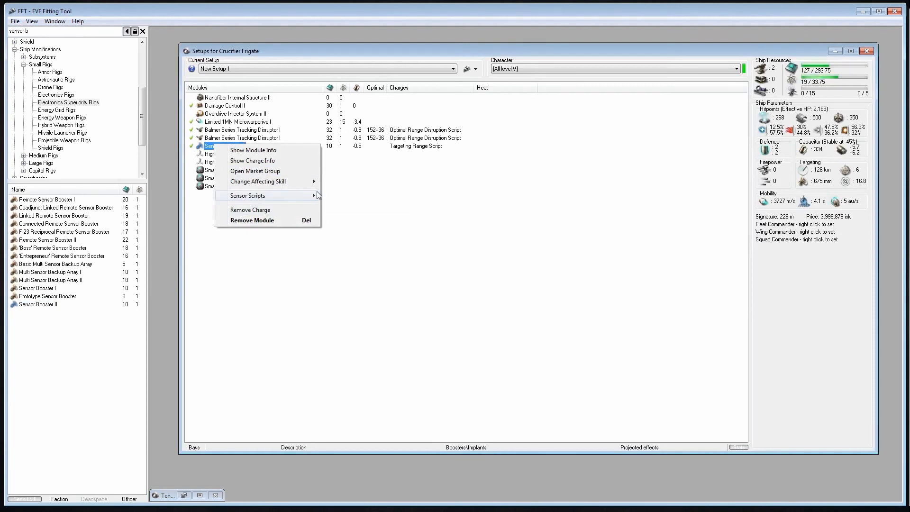
{"action": "left_click", "coordinate": [350, 197]}
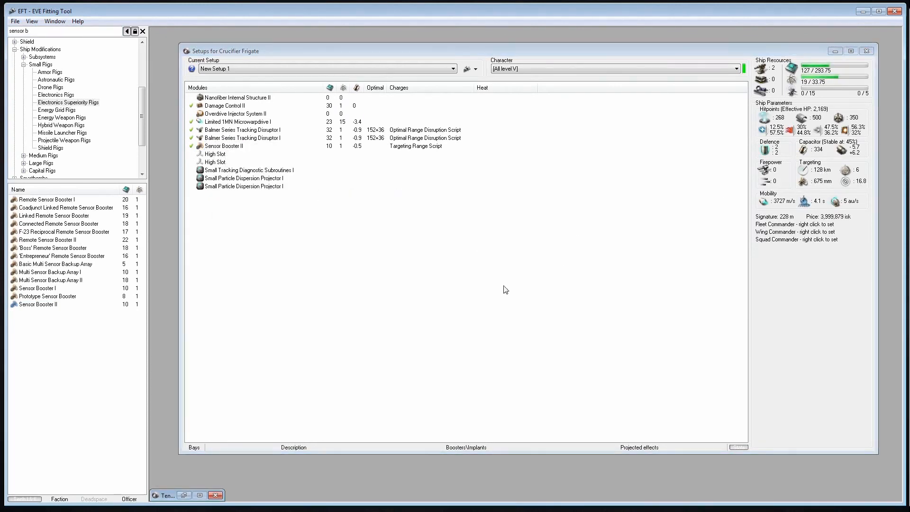
Remove the Small Particle Dispersion Projector I rig from the Crucifier's third rig slot
{"action": "left_click", "coordinate": [368, 225]}
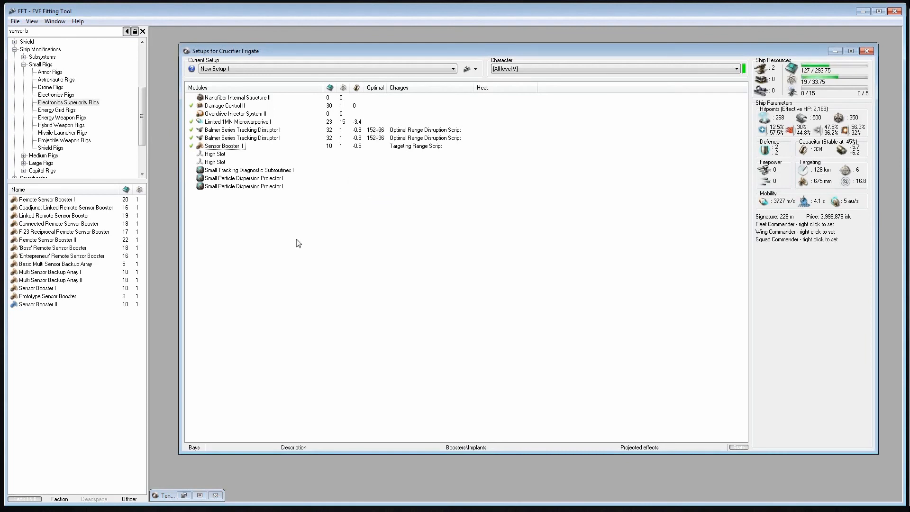
{"action": "double_click", "coordinate": [270, 187]}
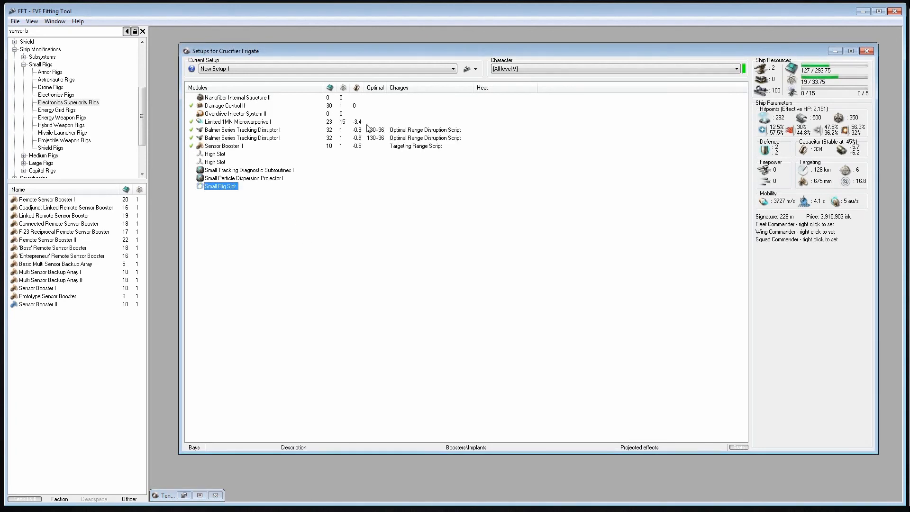
{"action": "left_click", "coordinate": [380, 286]}
{"action": "key", "text": "ctrl+Tab"}
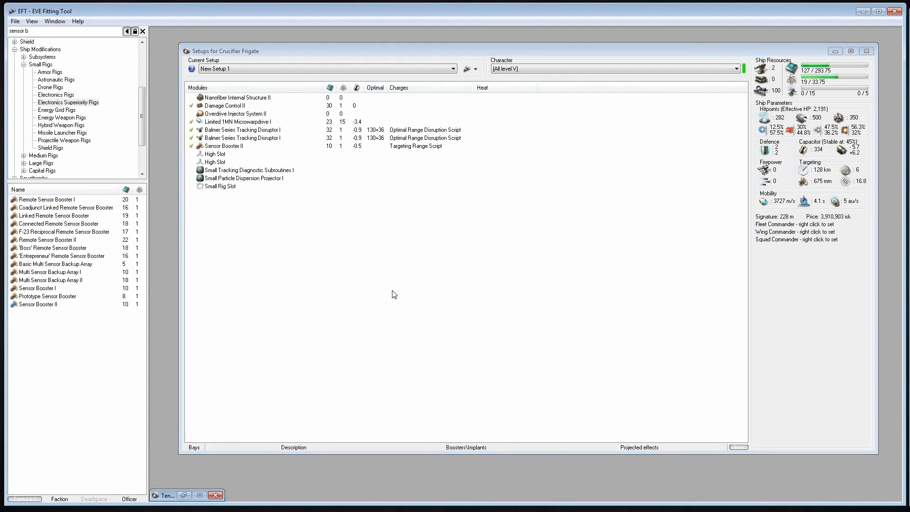
{"action": "left_click", "coordinate": [430, 300]}
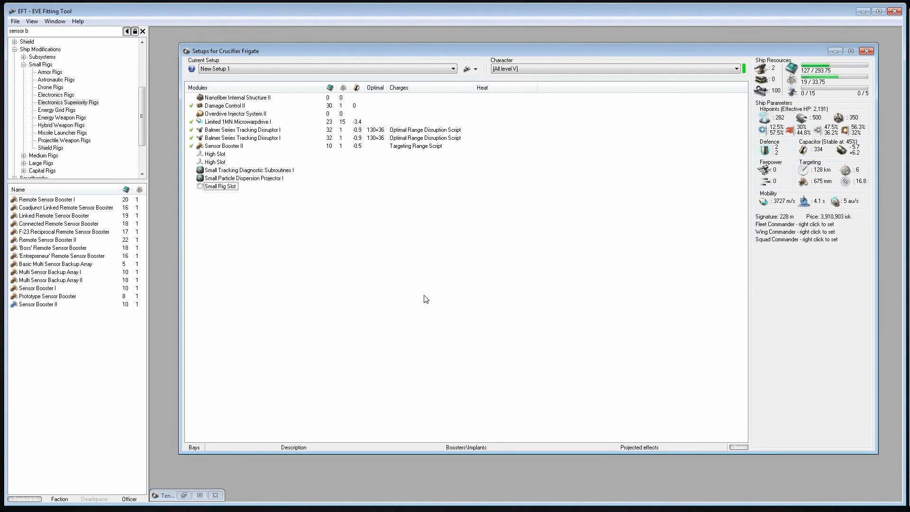
{"action": "key", "text": "ctrl+Tab"}
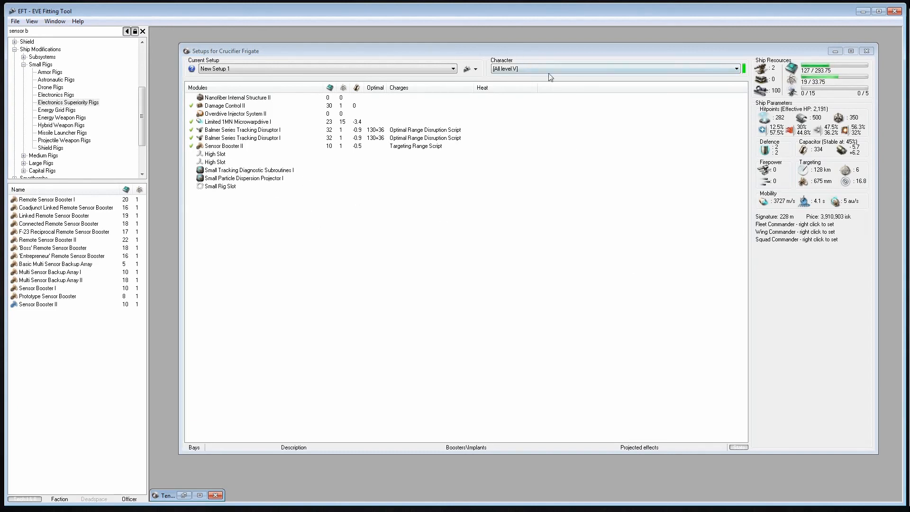
Search the items for "polyc" and fit a Small Polycarbon Engine Housing I in the empty rig slot
{"action": "left_click", "coordinate": [534, 282]}
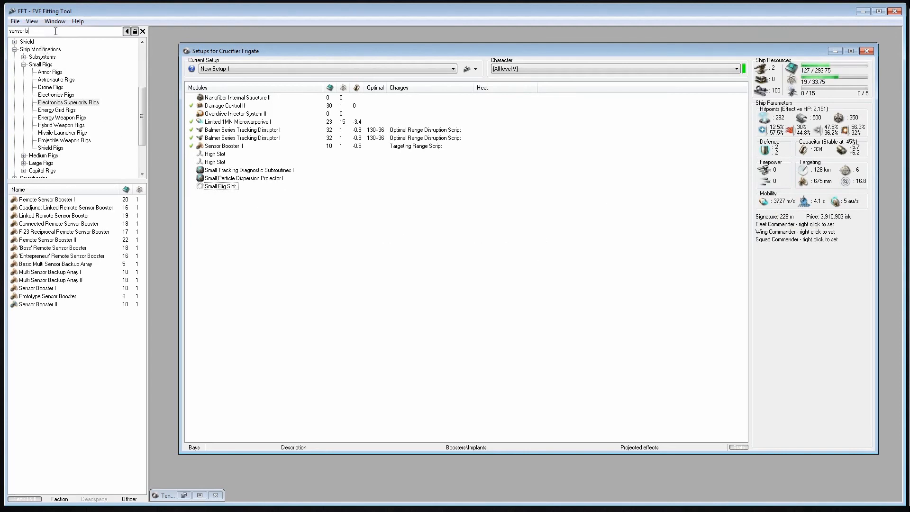
{"action": "left_click", "coordinate": [38, 30]}
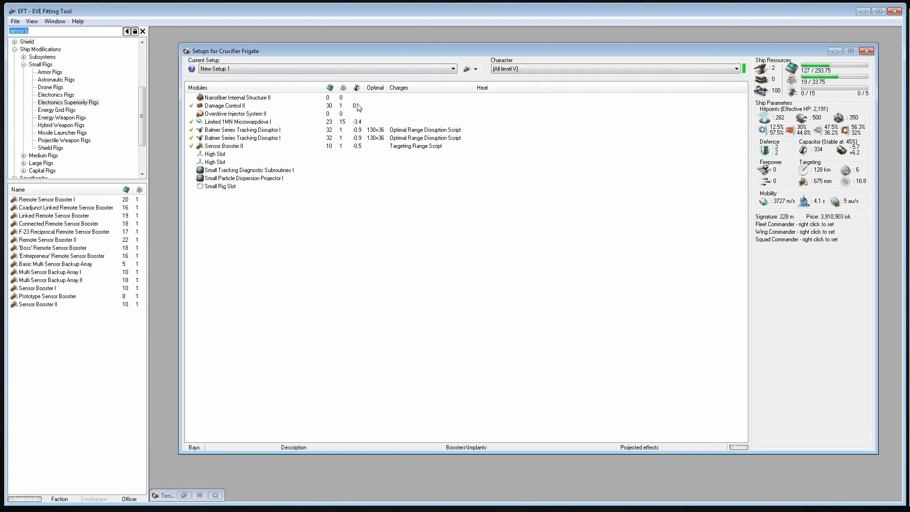
{"action": "type", "text": "polyc"}
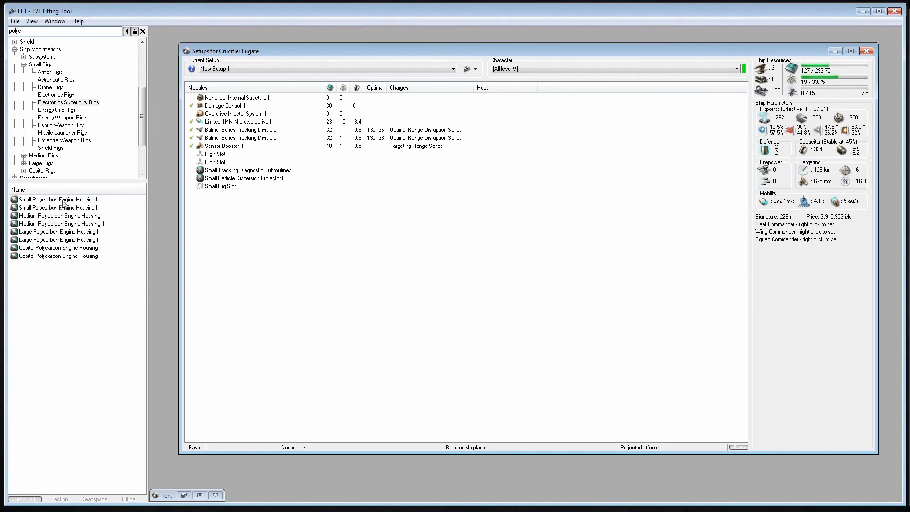
{"action": "double_click", "coordinate": [62, 201]}
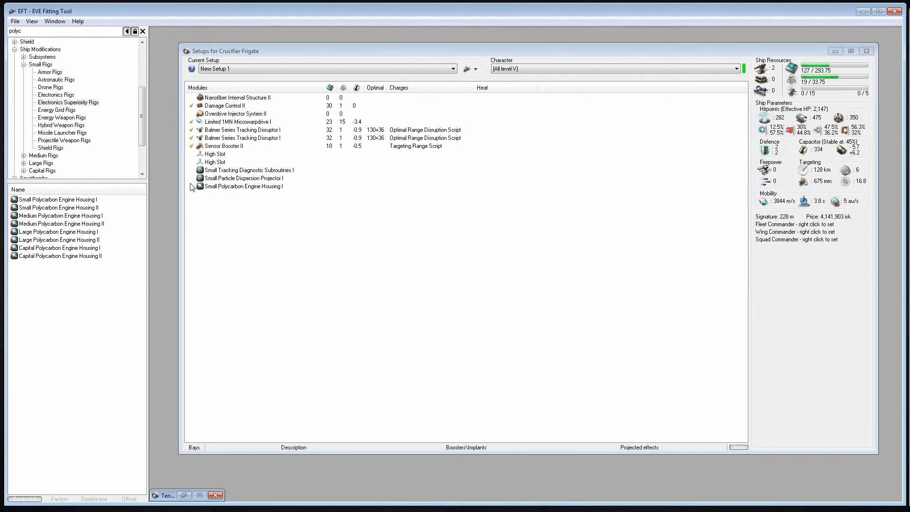
{"action": "left_click", "coordinate": [304, 258]}
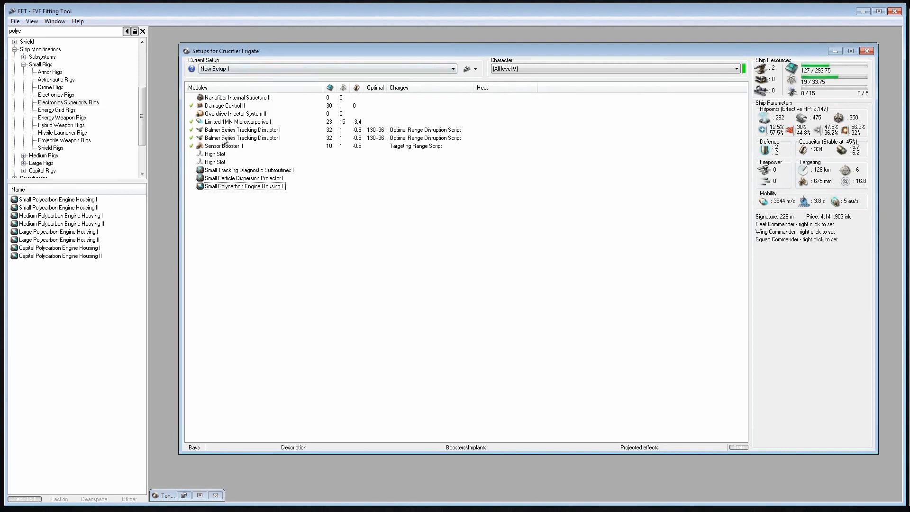
Apply the Low Bro 4's character to the setup and switch the Limited 1MN Microwarpdrive I off and back on
{"action": "left_click", "coordinate": [505, 71]}
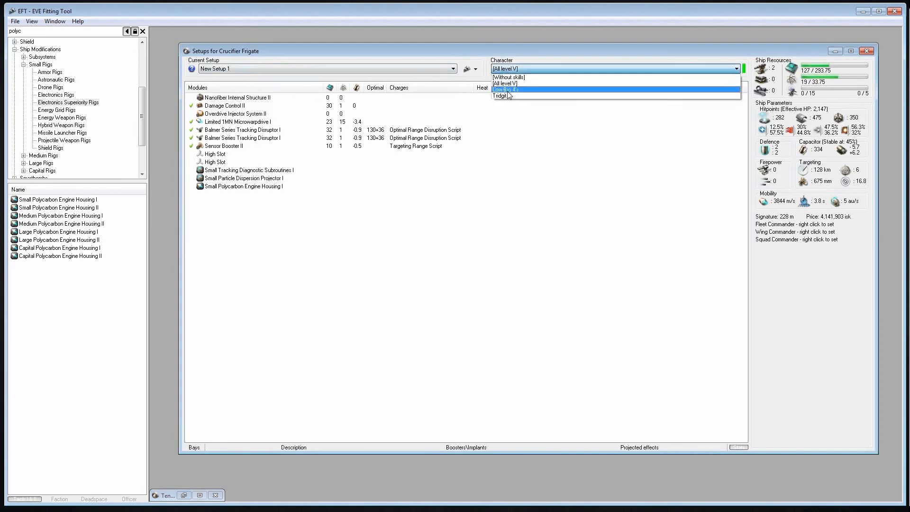
{"action": "left_click", "coordinate": [512, 85]}
{"action": "left_click", "coordinate": [529, 222]}
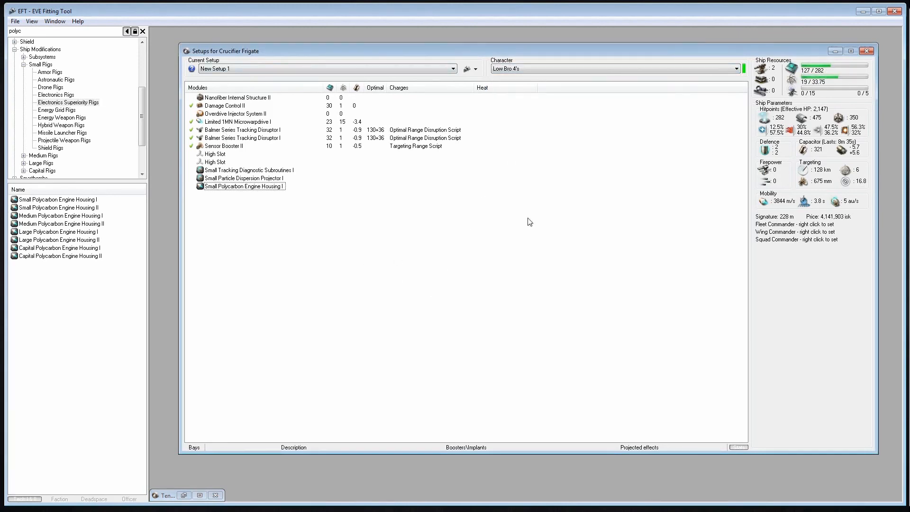
{"action": "left_click", "coordinate": [192, 122]}
{"action": "left_click", "coordinate": [191, 121]}
Narrow the Crucifier setup window and reposition it within the workspace
{"action": "left_click_drag", "start_coordinate": [877, 260], "coordinate": [643, 228]}
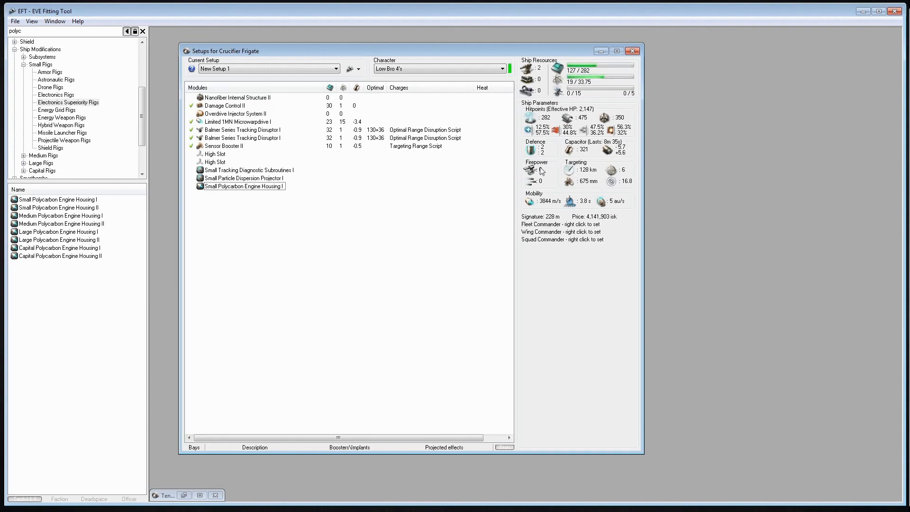
{"action": "left_click_drag", "start_coordinate": [527, 54], "coordinate": [650, 59]}
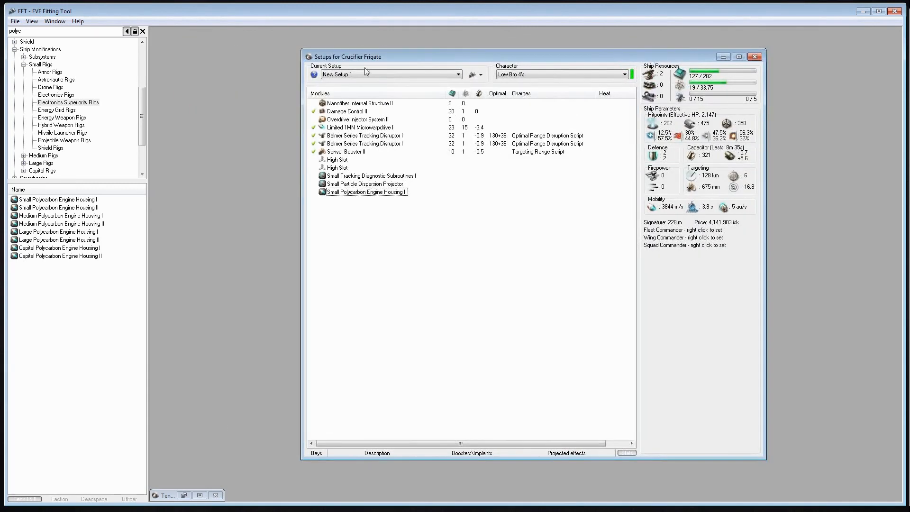
Search the items for "warr" and add four Warrior II drones to the Crucifier
{"action": "left_click", "coordinate": [137, 70]}
{"action": "type", "text": "warr"}
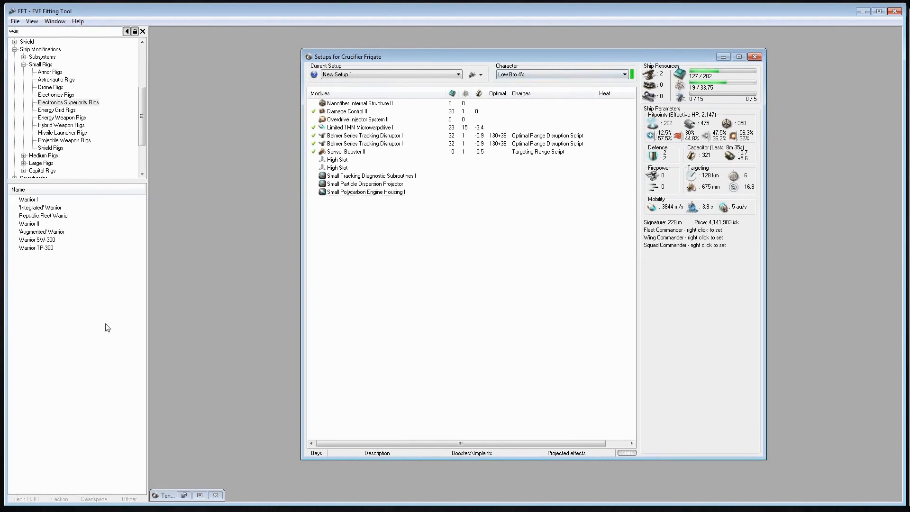
{"action": "double_click", "coordinate": [28, 224]}
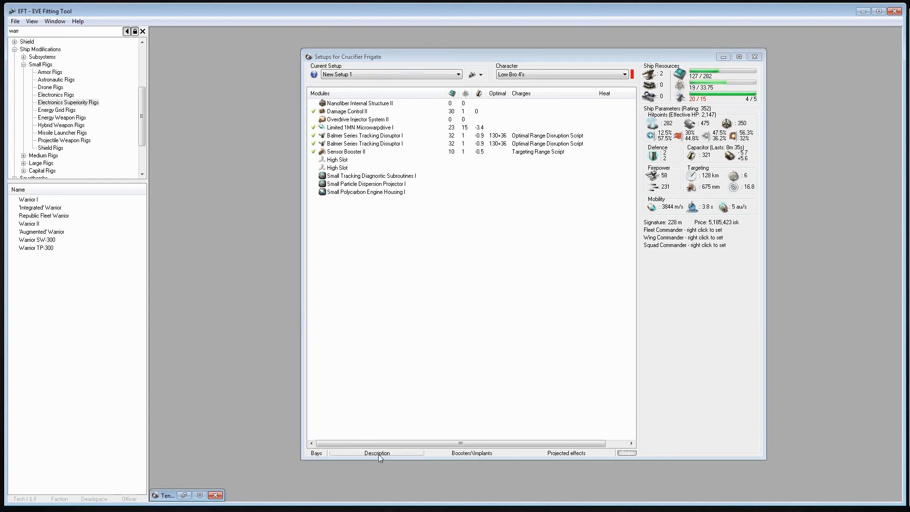
Show the Crucifier's cargo and drone bays and deactivate one of the four Warrior II drones
{"action": "left_click", "coordinate": [317, 453]}
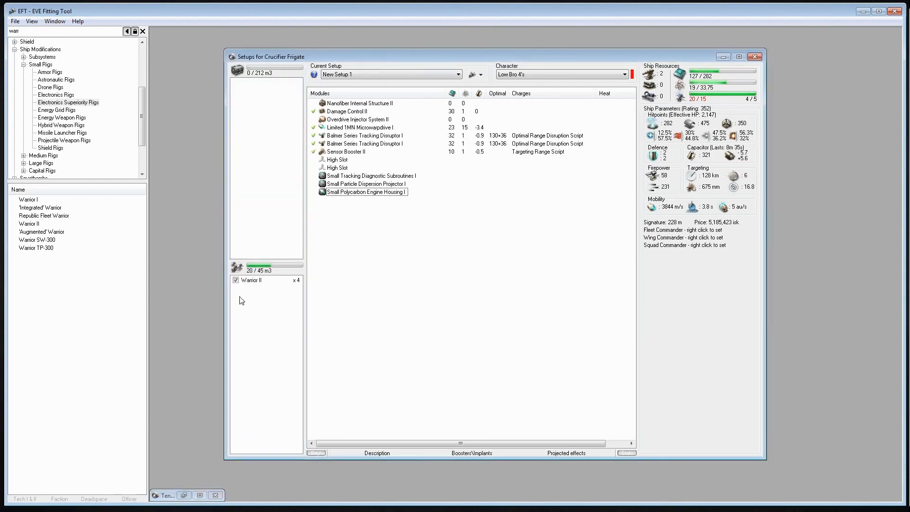
{"action": "left_click", "coordinate": [249, 280]}
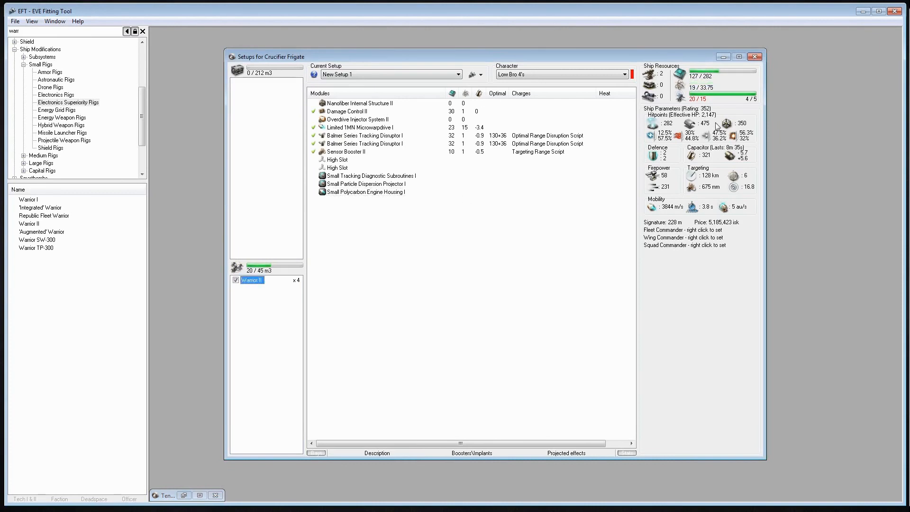
{"action": "right_click", "coordinate": [252, 280]}
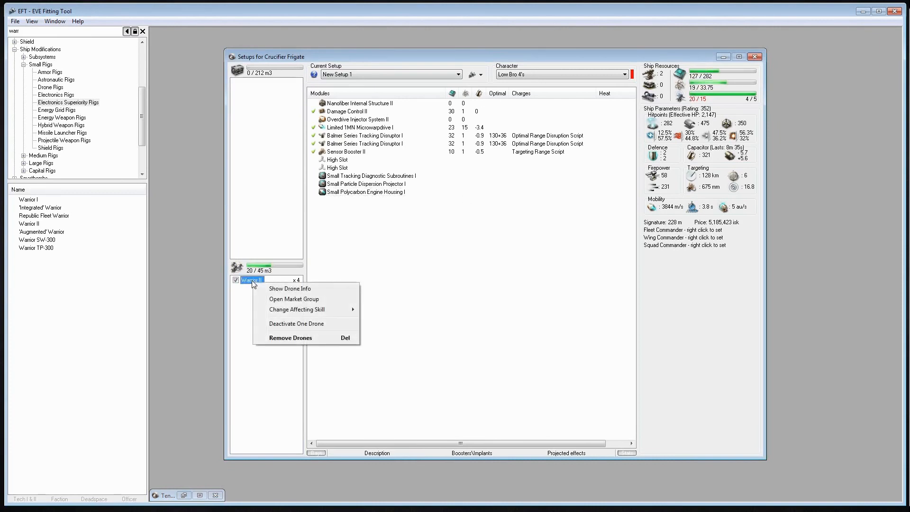
{"action": "left_click", "coordinate": [265, 324]}
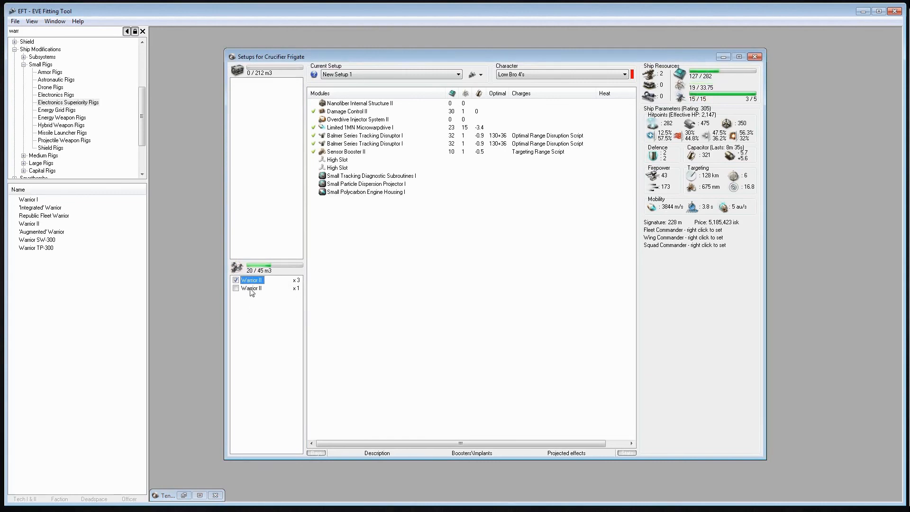
{"action": "key", "text": "ctrl+Tab"}
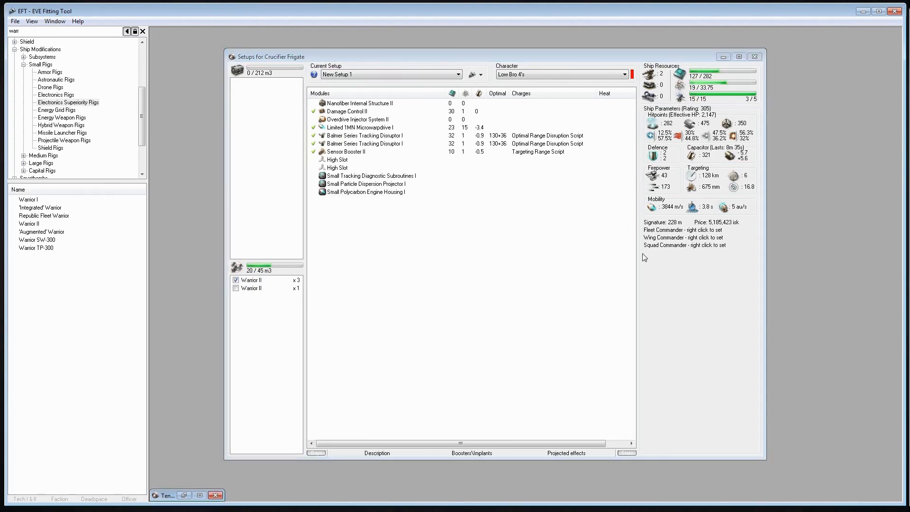
{"action": "left_click", "coordinate": [678, 279]}
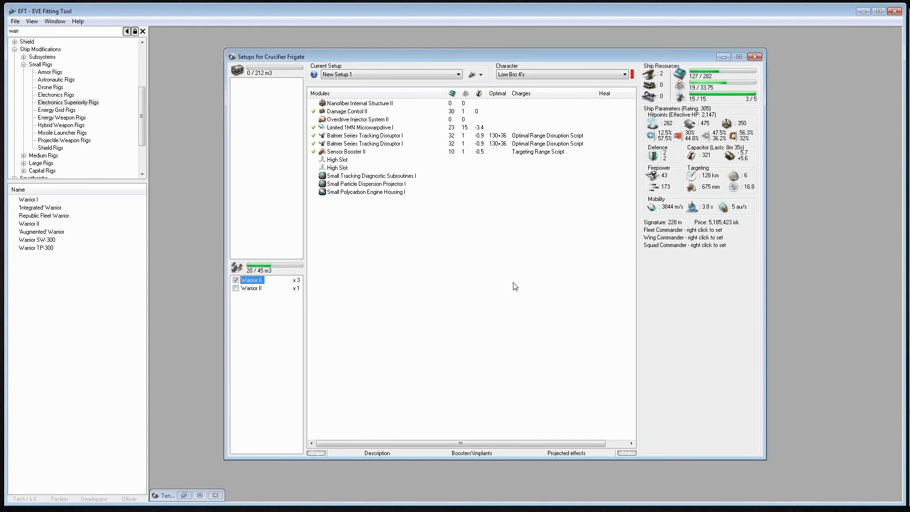
{"action": "left_click", "coordinate": [441, 293]}
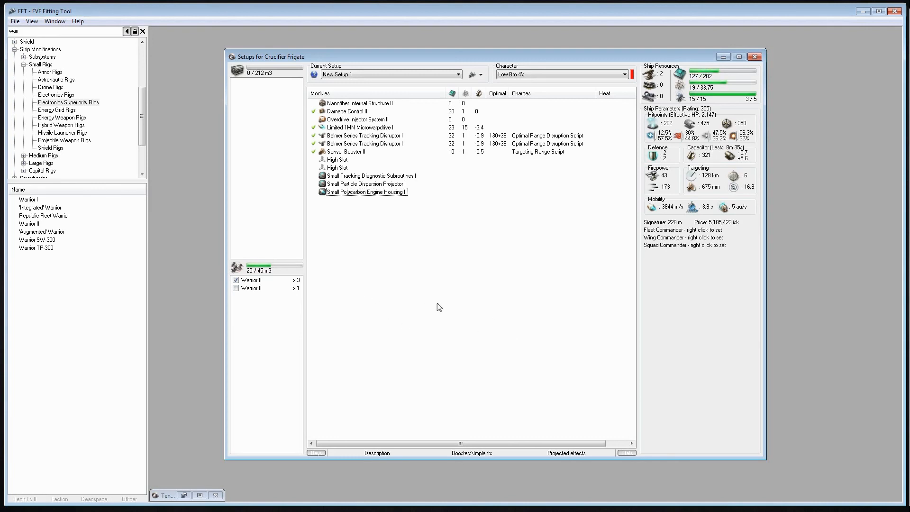
{"action": "key", "text": "ctrl+Tab"}
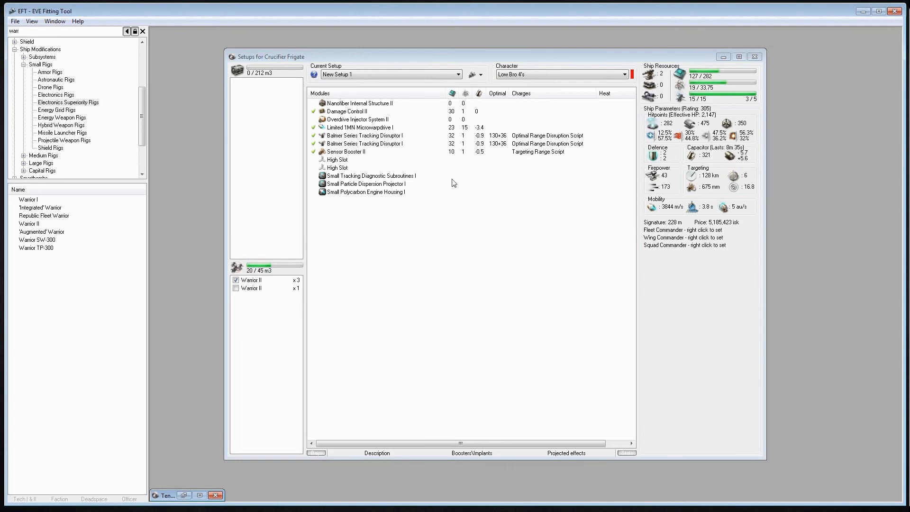
{"action": "left_click", "coordinate": [354, 184]}
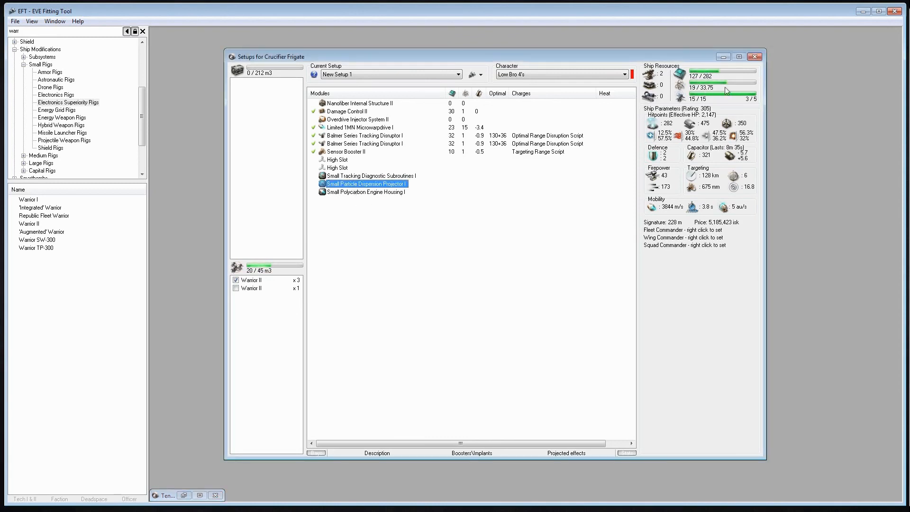
Compare the setup's stats with the [Without skills] character and switch the character to [All level V]
{"action": "left_click", "coordinate": [568, 74]}
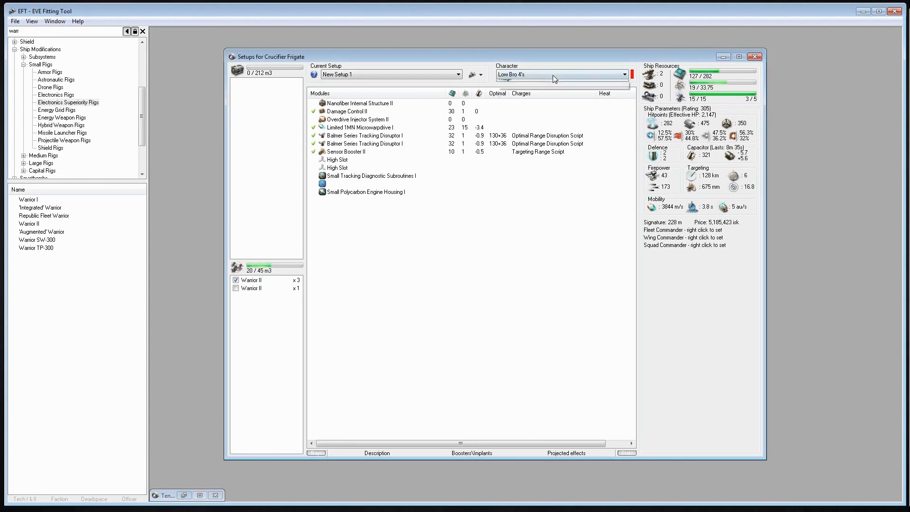
{"action": "left_click", "coordinate": [521, 83]}
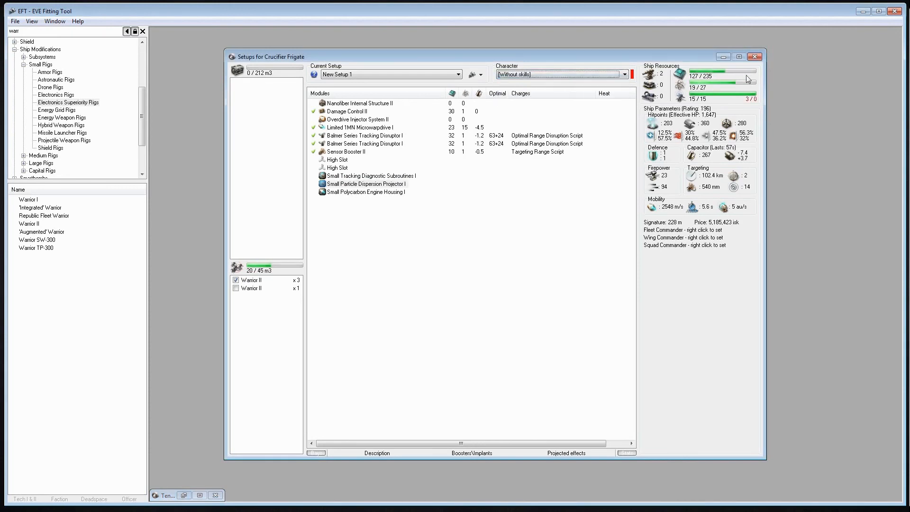
{"action": "left_click", "coordinate": [578, 74]}
{"action": "left_click", "coordinate": [519, 90]}
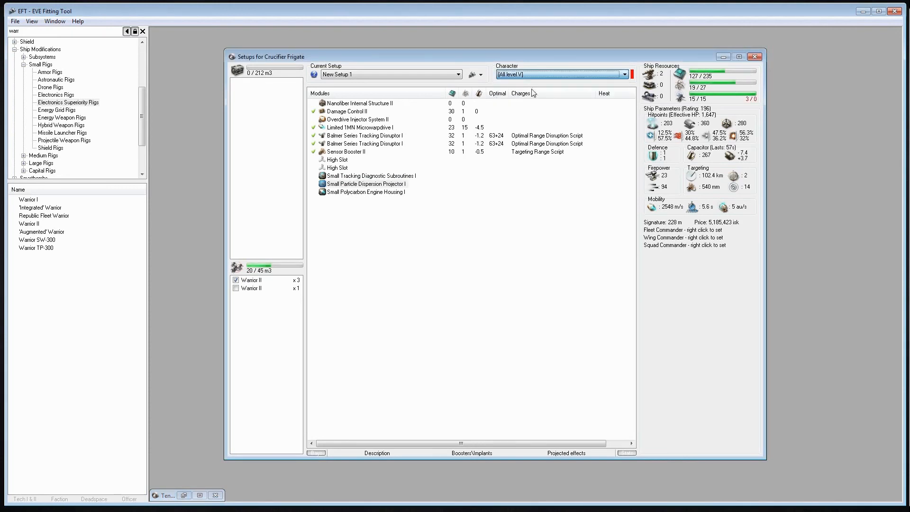
{"action": "left_click", "coordinate": [366, 232]}
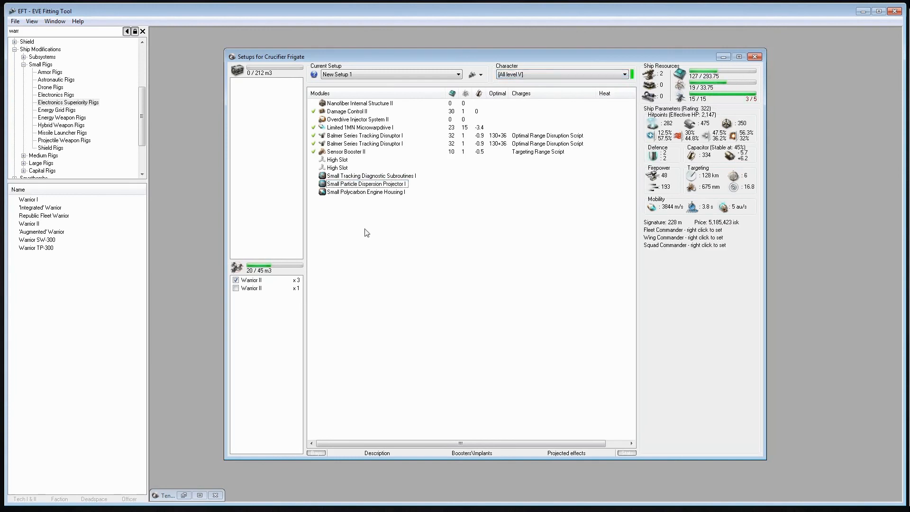
Open the Character Editor and review the characters available in it
{"action": "left_click", "coordinate": [32, 21]}
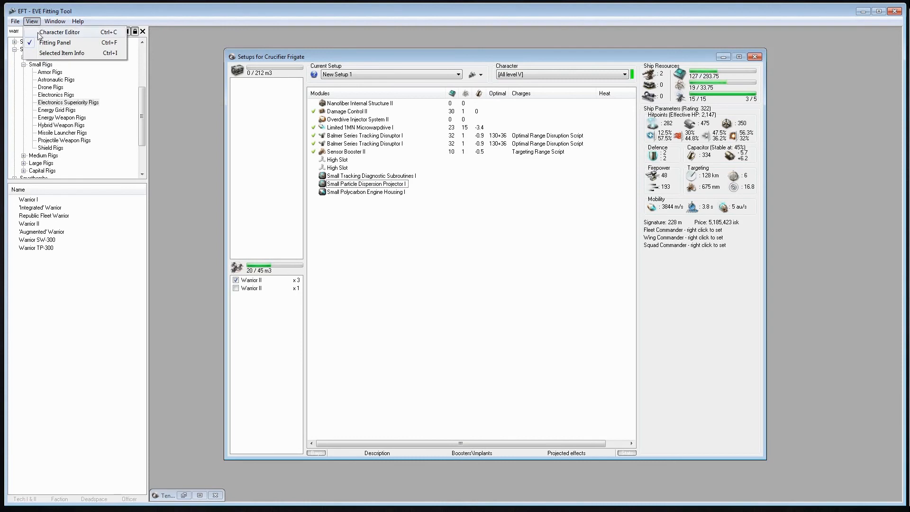
{"action": "left_click", "coordinate": [57, 31]}
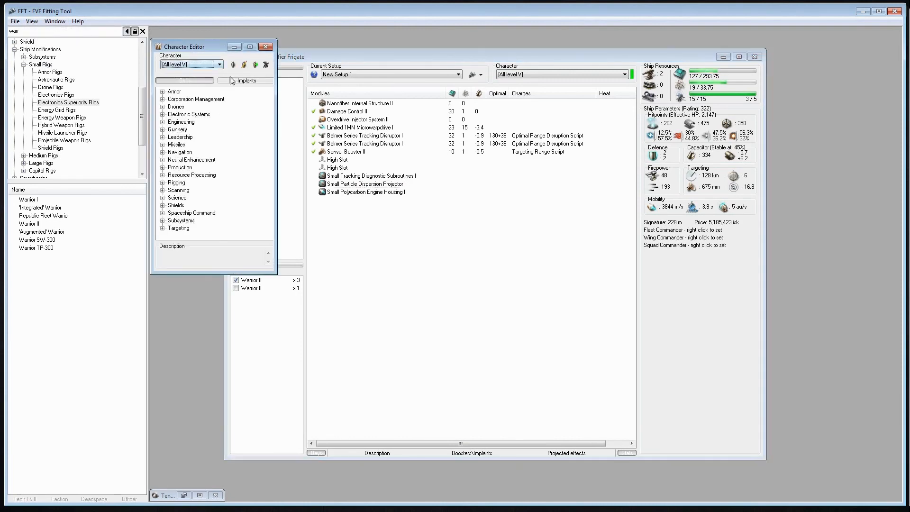
{"action": "left_click", "coordinate": [219, 65]}
{"action": "left_click", "coordinate": [220, 65]}
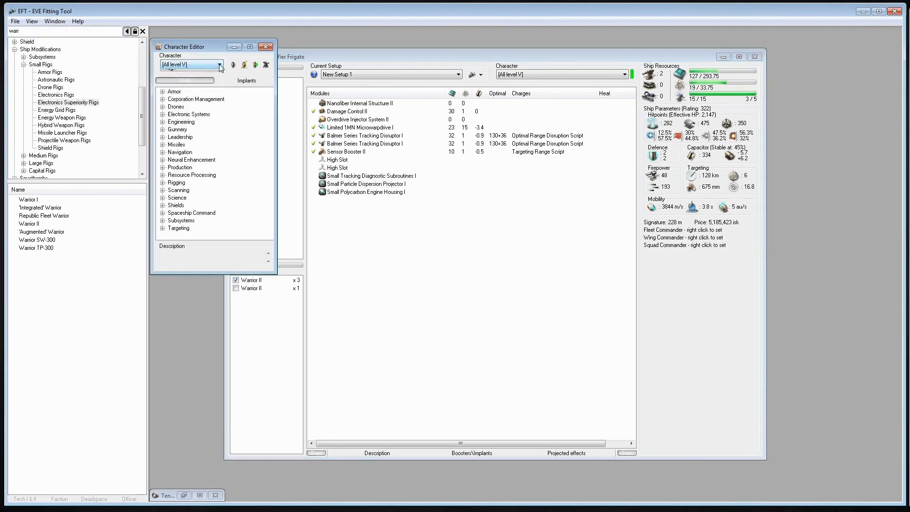
{"action": "left_click", "coordinate": [220, 65]}
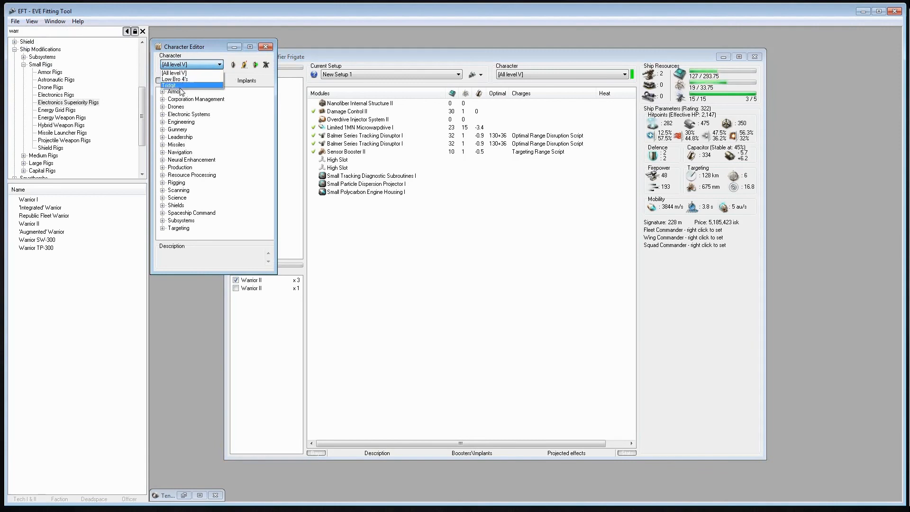
{"action": "left_click", "coordinate": [219, 66]}
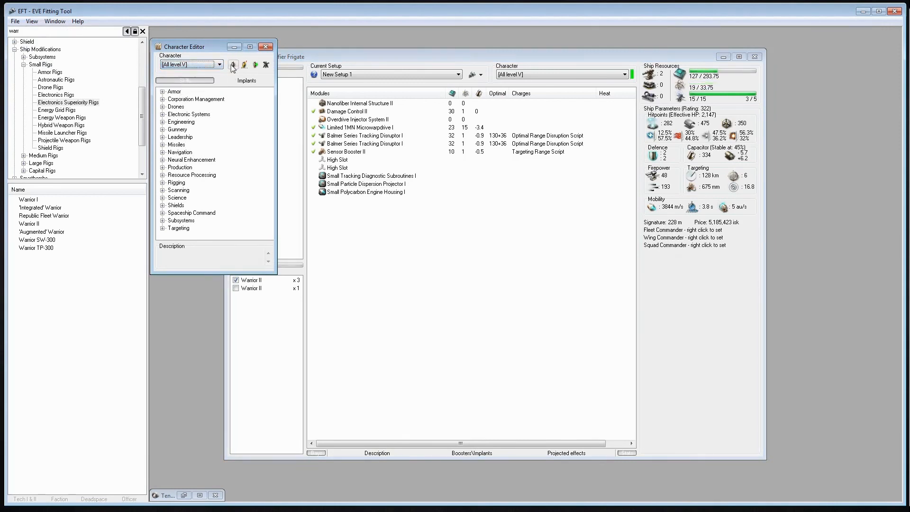
Create a new character named "Alt#1" in the Character Editor
{"action": "left_click", "coordinate": [233, 64]}
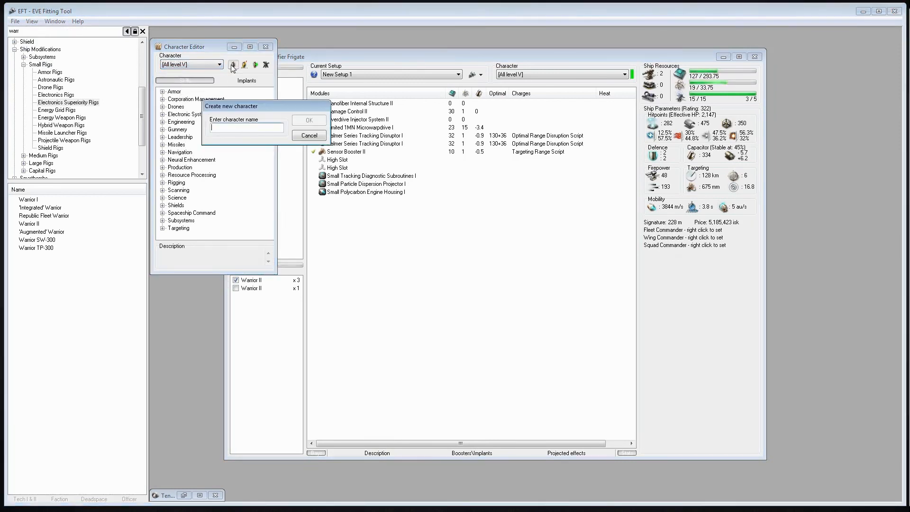
{"action": "left_click_drag", "start_coordinate": [247, 106], "coordinate": [330, 47]}
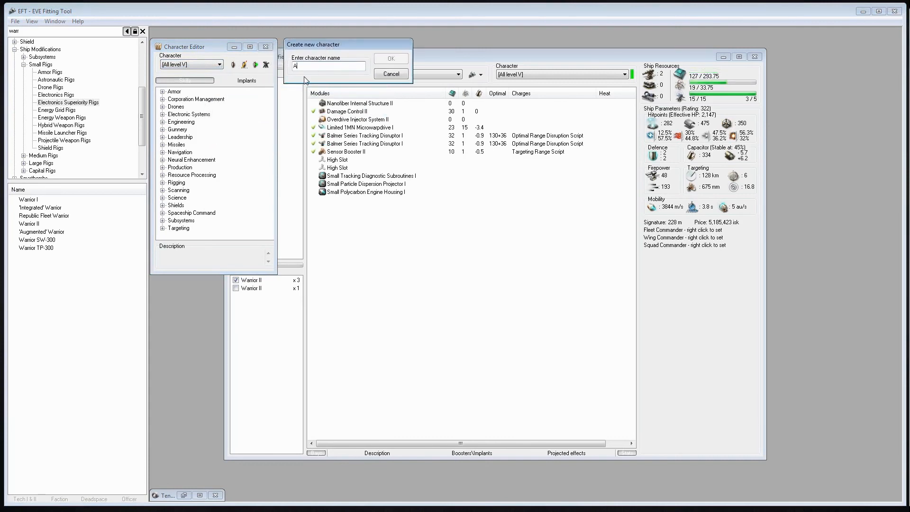
{"action": "type", "text": "All"}
{"action": "type", "text": "#1"}
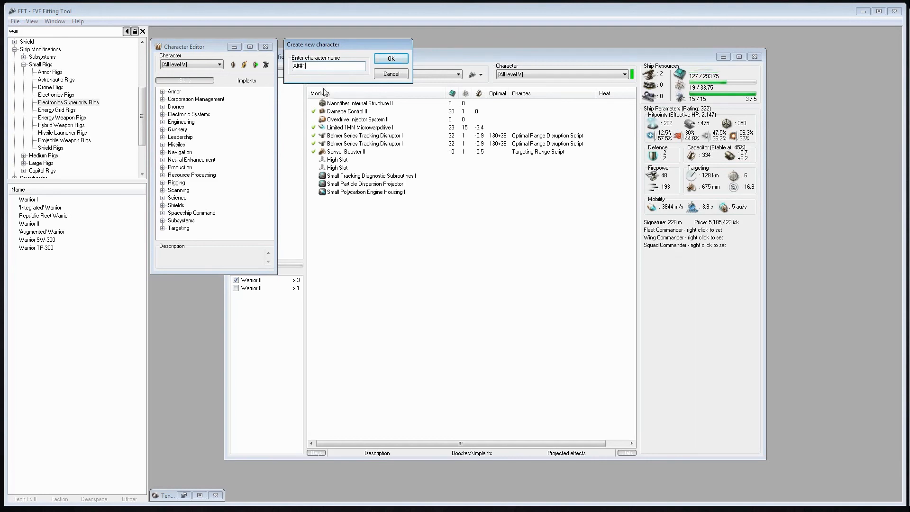
{"action": "left_click", "coordinate": [381, 59]}
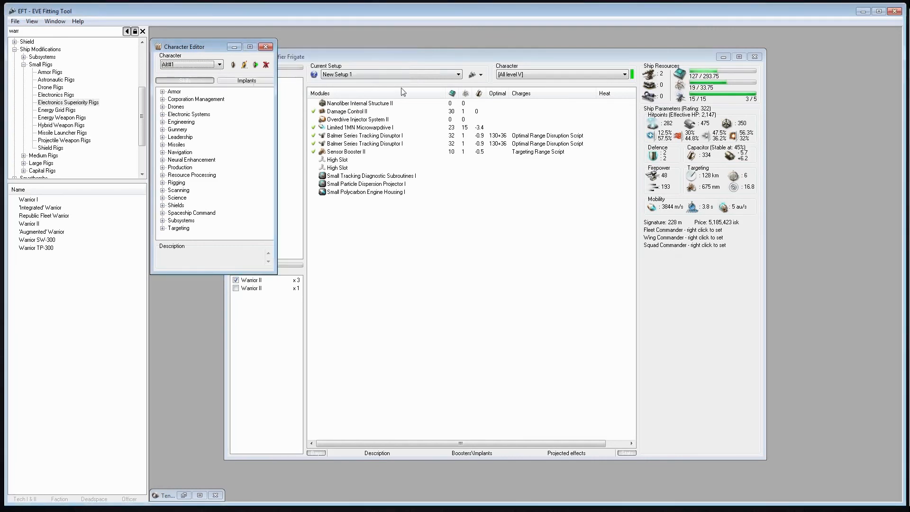
Switch the Crucifier setup's character to Alt#1
{"action": "left_click", "coordinate": [512, 75]}
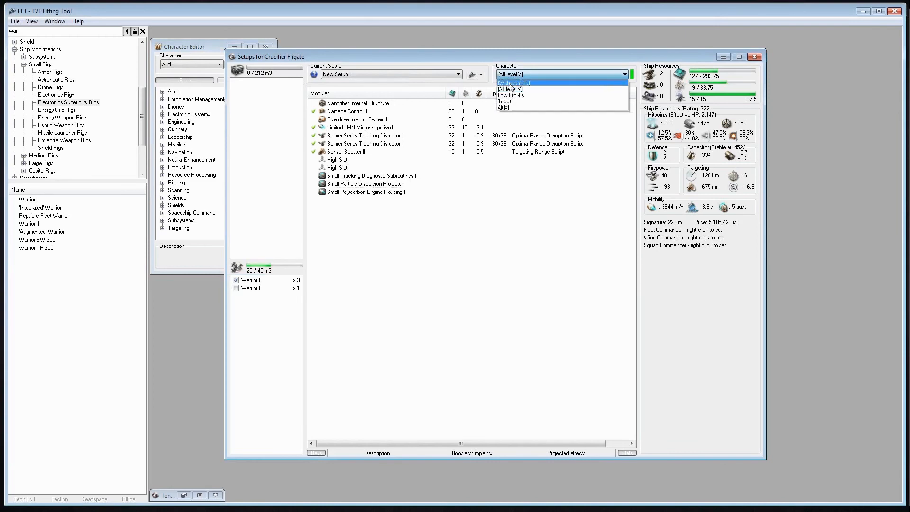
{"action": "left_click", "coordinate": [503, 108]}
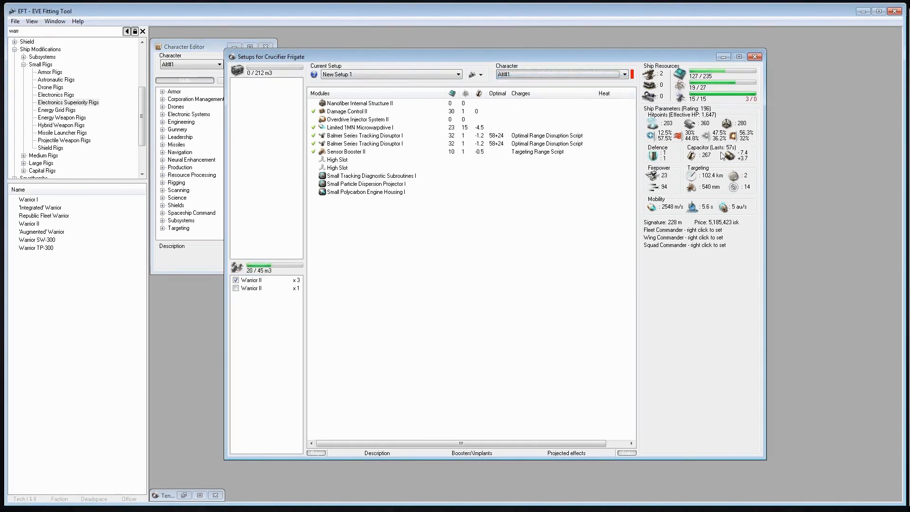
{"action": "left_click", "coordinate": [546, 75]}
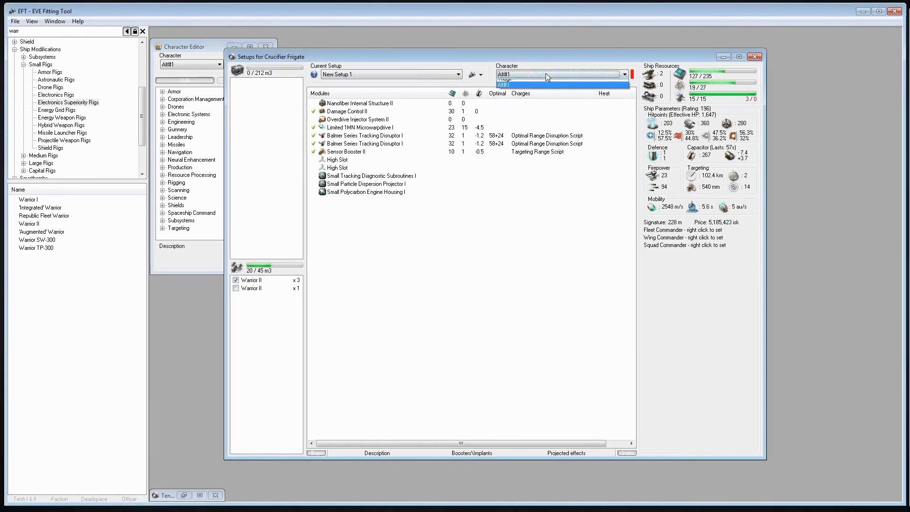
{"action": "left_click", "coordinate": [545, 75]}
Arrange the setup and Character Editor windows next to each other and enlarge the editor to show more of the skill list
{"action": "left_click_drag", "start_coordinate": [504, 58], "coordinate": [589, 57]}
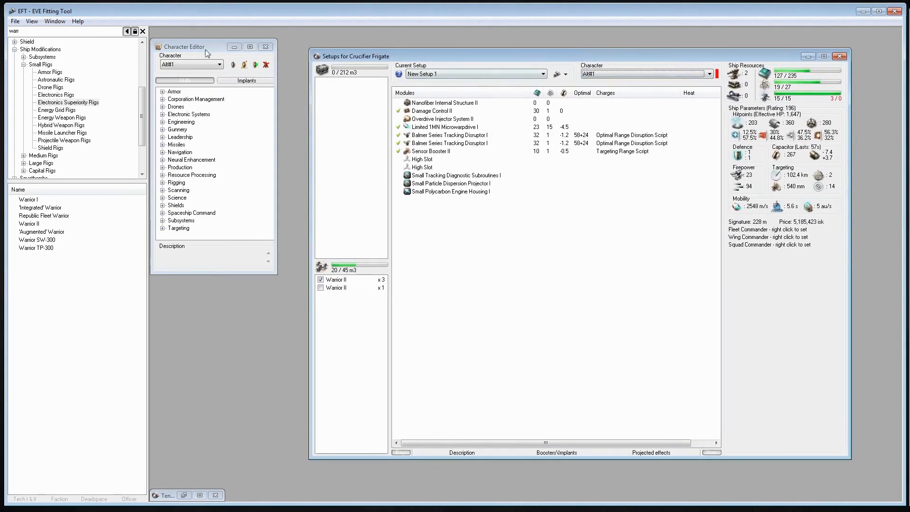
{"action": "left_click_drag", "start_coordinate": [199, 47], "coordinate": [225, 43]}
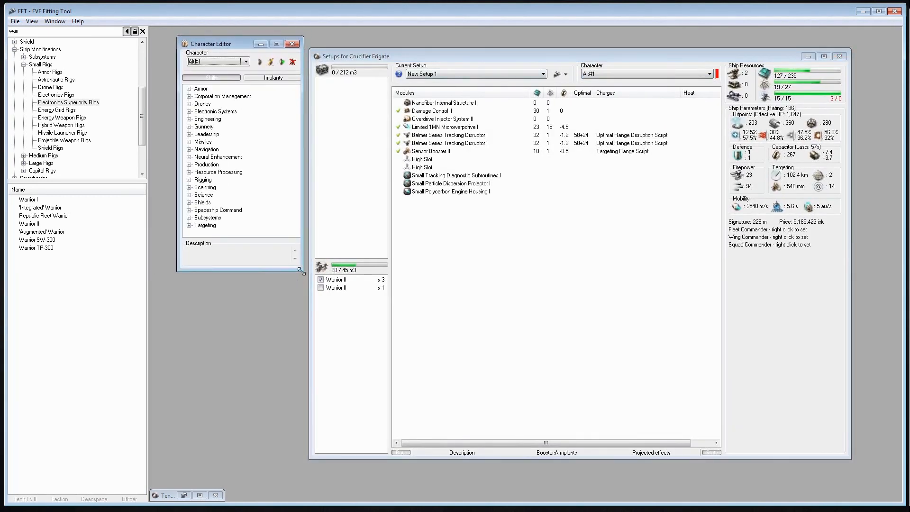
{"action": "left_click_drag", "start_coordinate": [302, 272], "coordinate": [314, 399]}
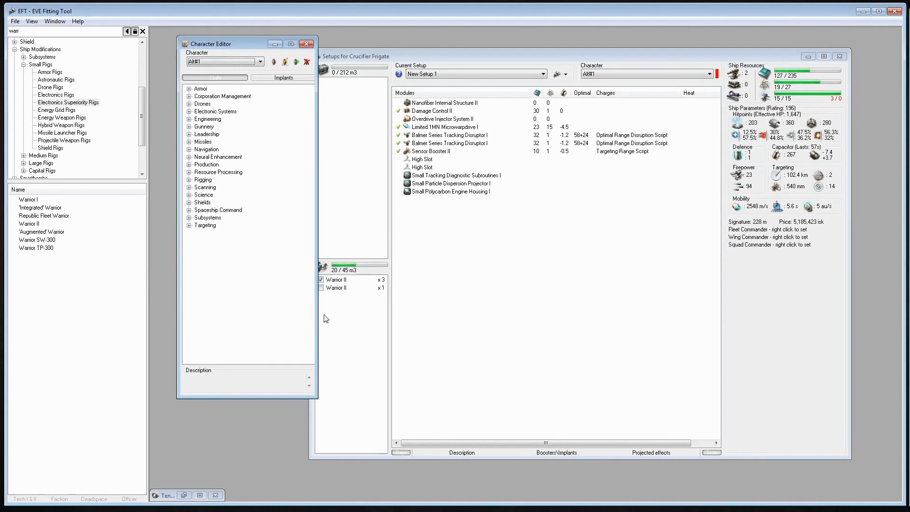
Set Alt#1's Advanced Target Management skill in the Targeting group to Level 5
{"action": "left_click", "coordinate": [189, 225]}
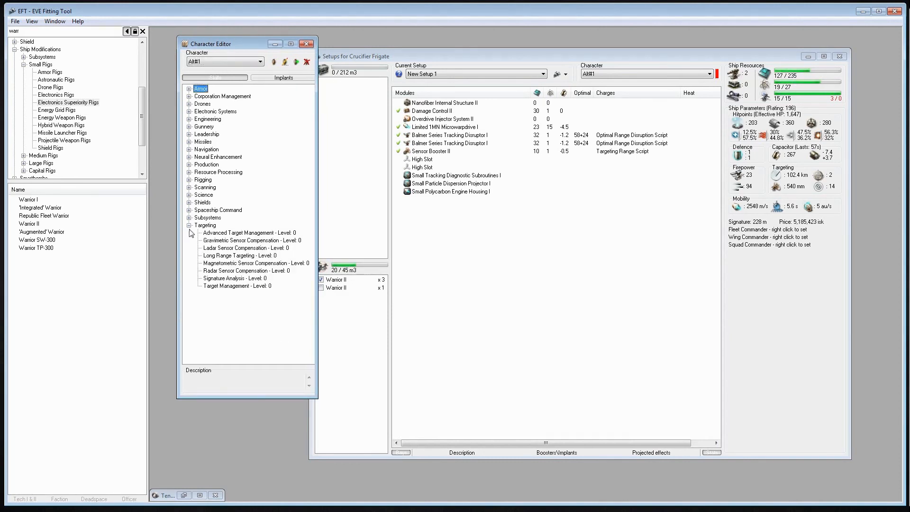
{"action": "right_click", "coordinate": [225, 233]}
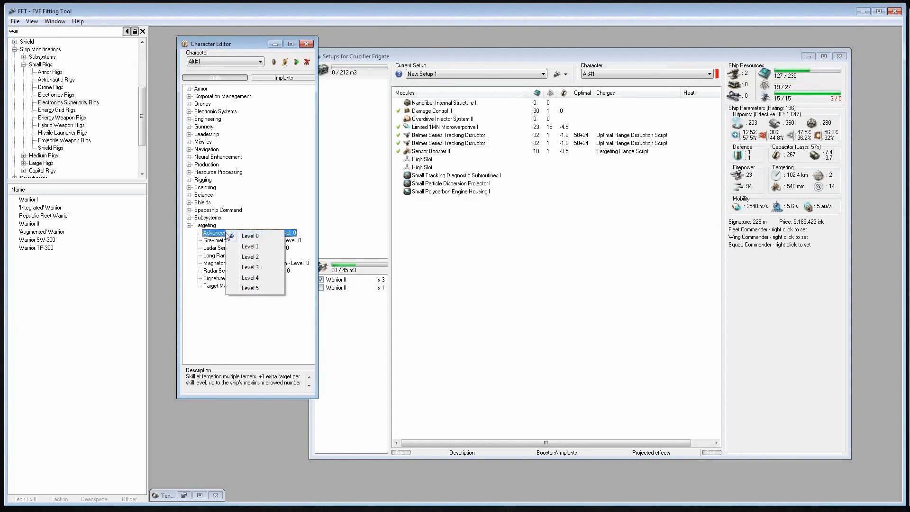
{"action": "left_click", "coordinate": [250, 288]}
{"action": "left_click", "coordinate": [189, 225]}
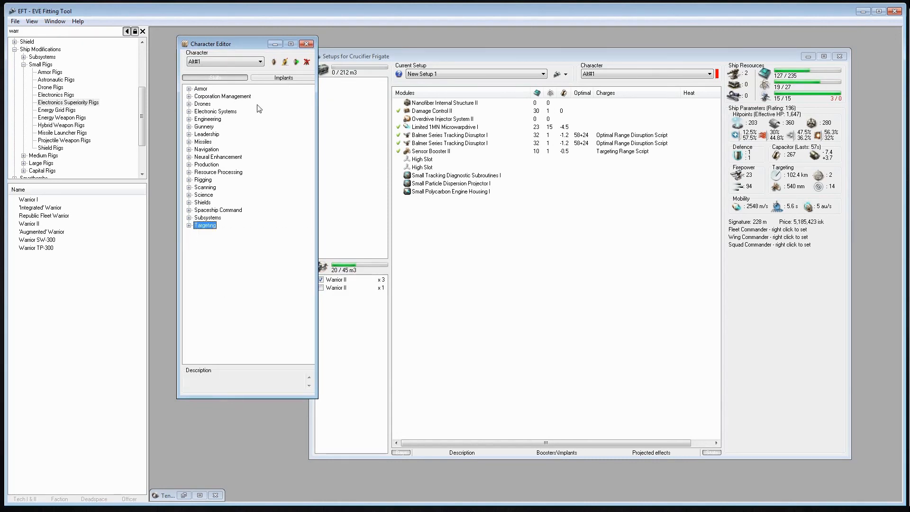
Start the API skill import for Alt#1 and open the EVE web page for creating a key with minimal access, checking its CharacterSheet permission
{"action": "left_click", "coordinate": [296, 62]}
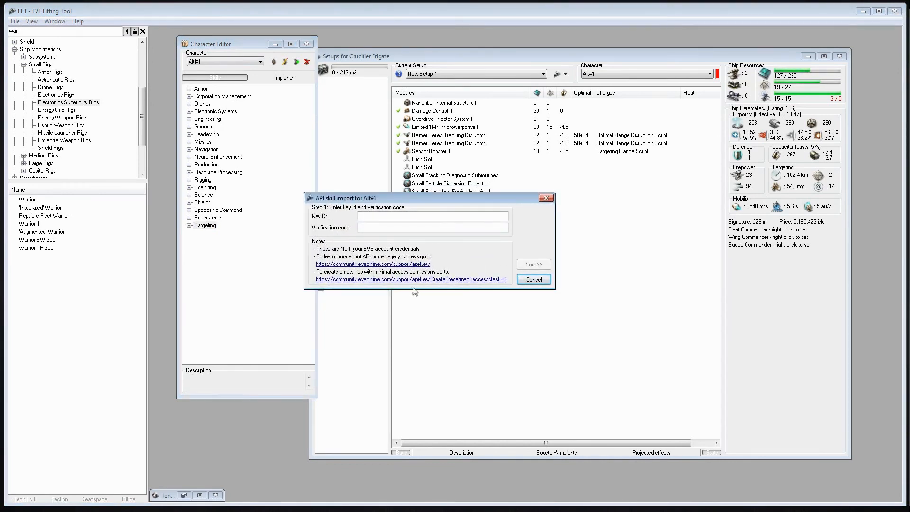
{"action": "left_click", "coordinate": [344, 279]}
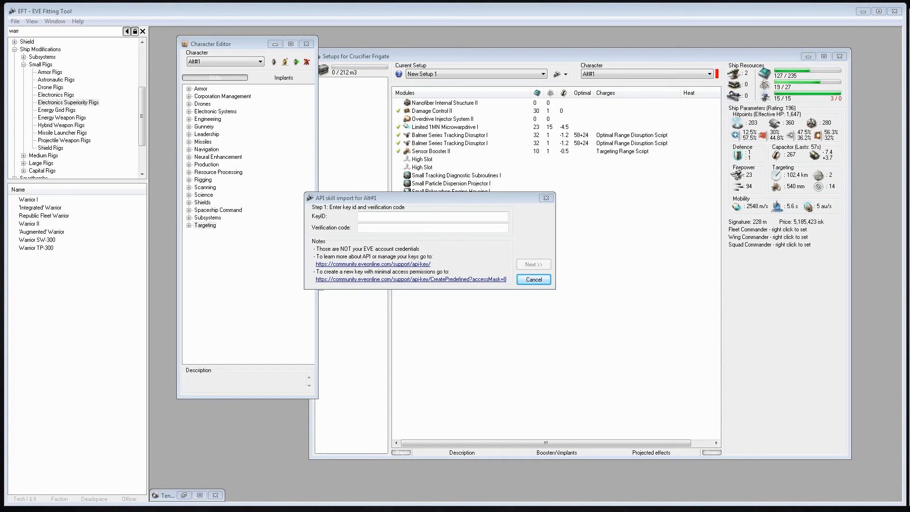
{"action": "left_click_drag", "start_coordinate": [909, 27], "coordinate": [530, 16]}
{"action": "scroll", "coordinate": [705, 189], "scroll_direction": "down", "scroll_amount": 2}
{"action": "scroll", "coordinate": [706, 194], "scroll_direction": "down", "scroll_amount": 5}
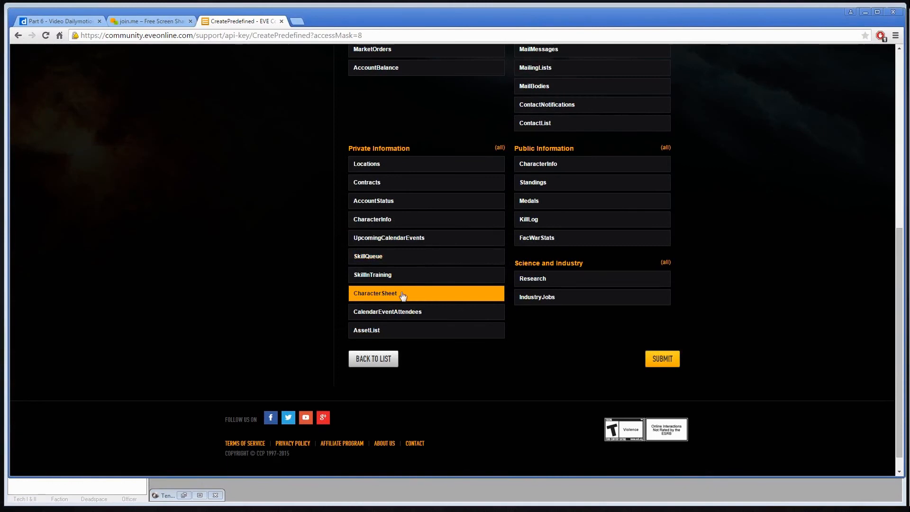
{"action": "scroll", "coordinate": [386, 265], "scroll_direction": "up", "scroll_amount": 6}
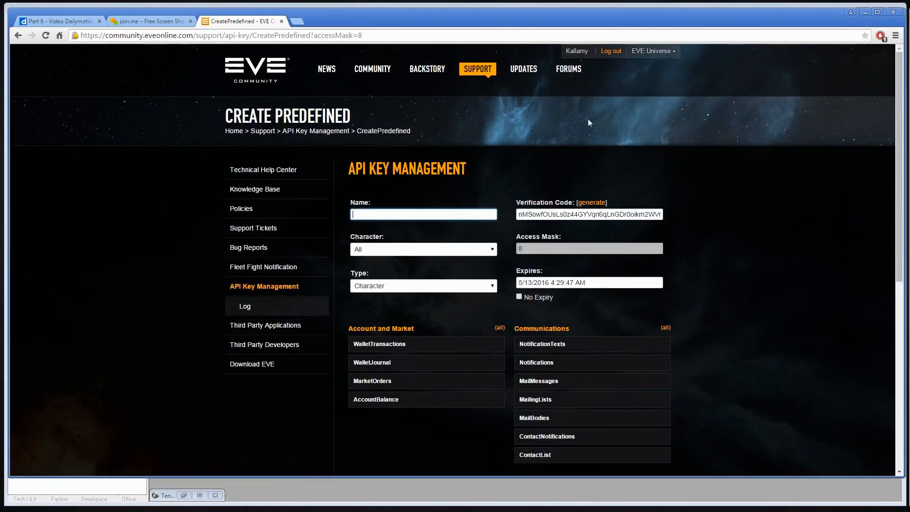
Name the new API key "eft", set it to No Expiry, and return to the EVE Fitting Tool
{"action": "left_click", "coordinate": [519, 298]}
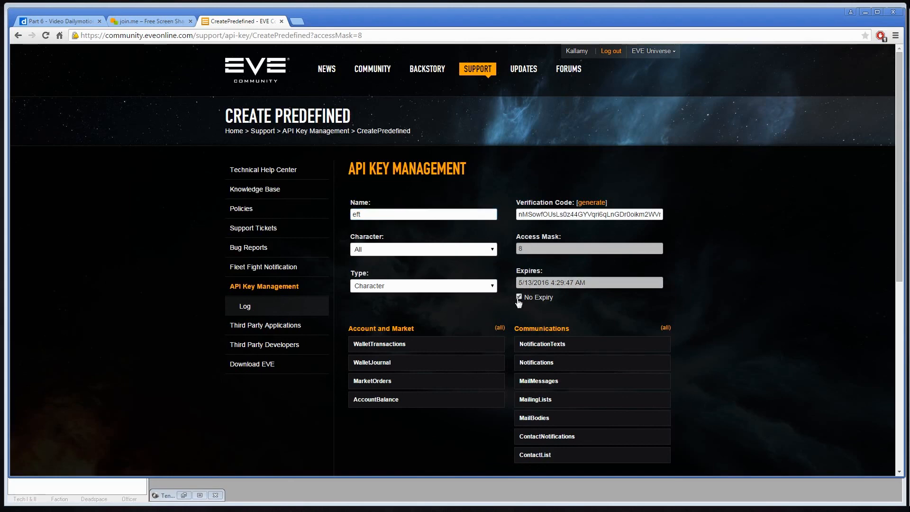
{"action": "scroll", "coordinate": [731, 307], "scroll_direction": "down", "scroll_amount": 7}
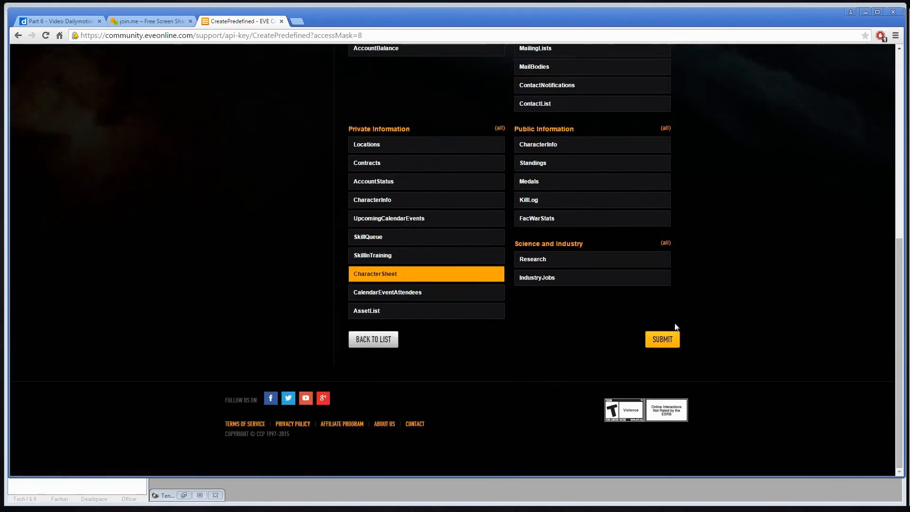
{"action": "left_click_drag", "start_coordinate": [659, 10], "coordinate": [909, 4]}
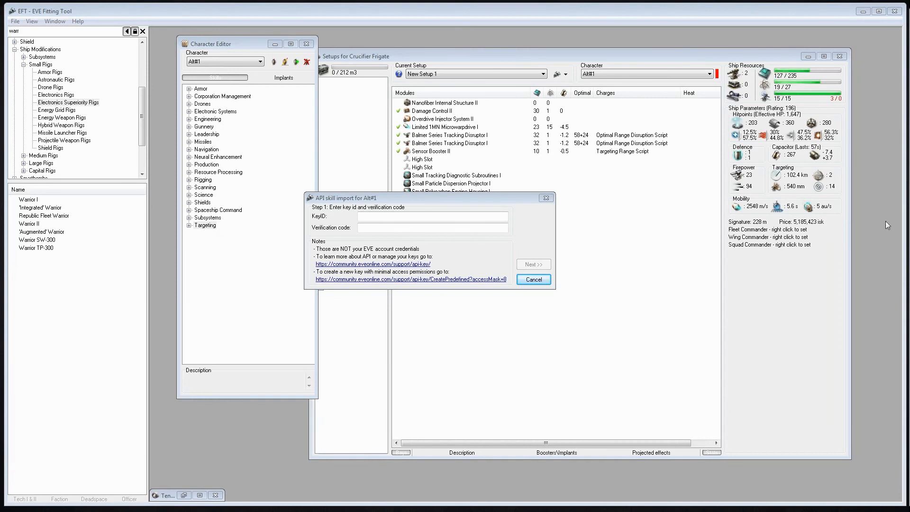
Paste the API key ID and verification code into the import dialog and import the skills into Alt#1
{"action": "left_click", "coordinate": [361, 216]}
{"action": "type", "text": "4374691"}
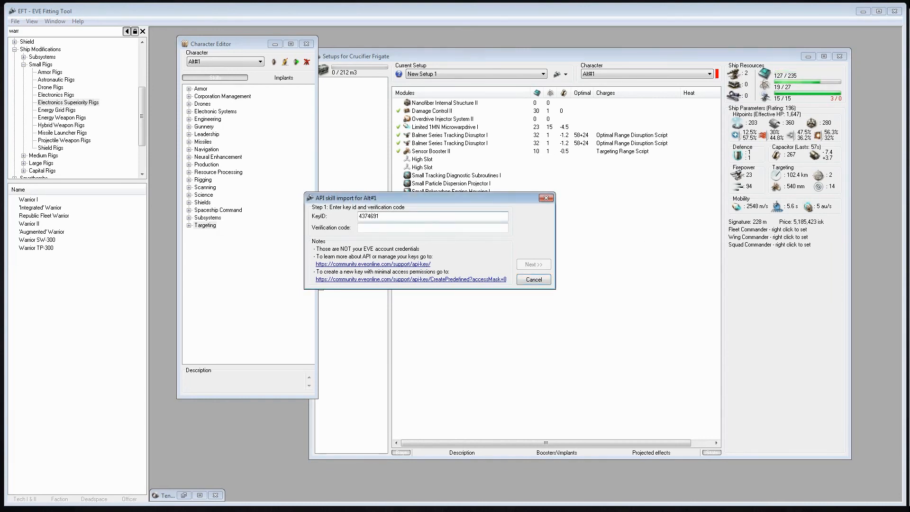
{"action": "key", "text": "alt+Tab"}
{"action": "left_click_drag", "start_coordinate": [505, 202], "coordinate": [909, 299]}
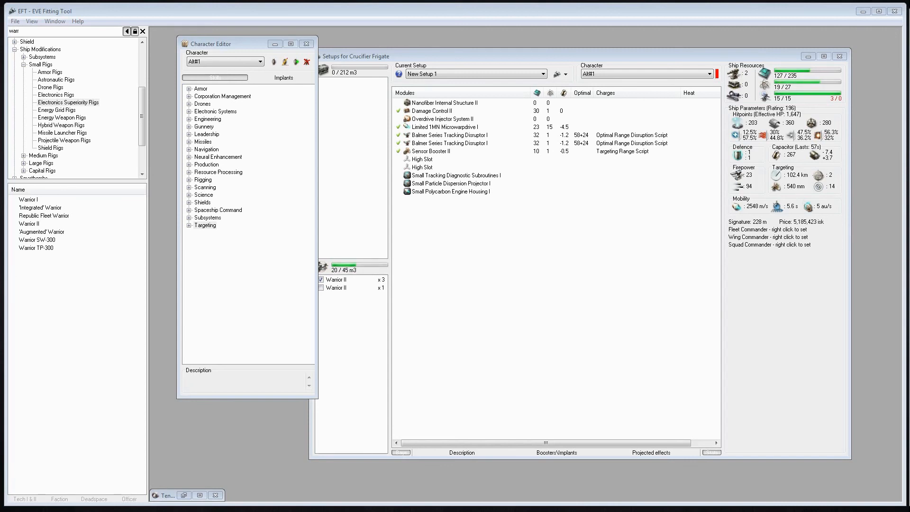
{"action": "left_click", "coordinate": [616, 311]}
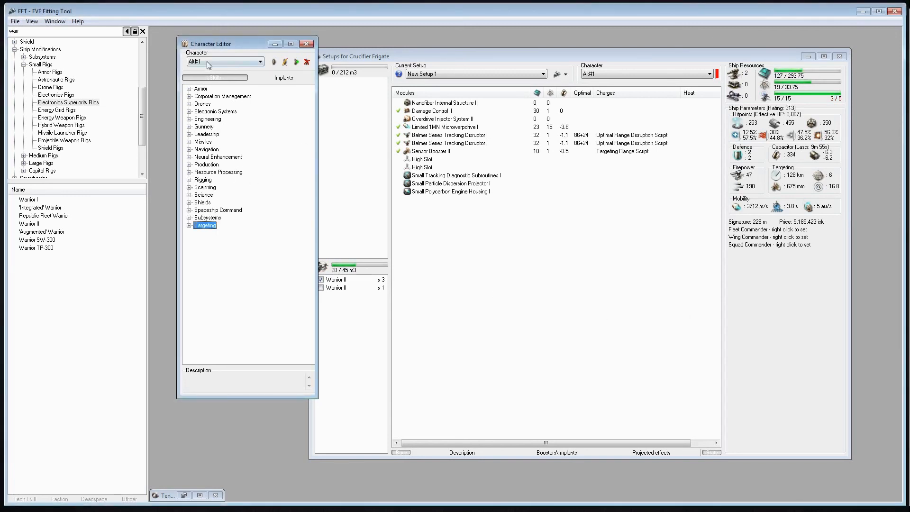
Examine Alt#1's imported skill levels in the Targeting and Spaceship Command groups
{"action": "left_click", "coordinate": [188, 226]}
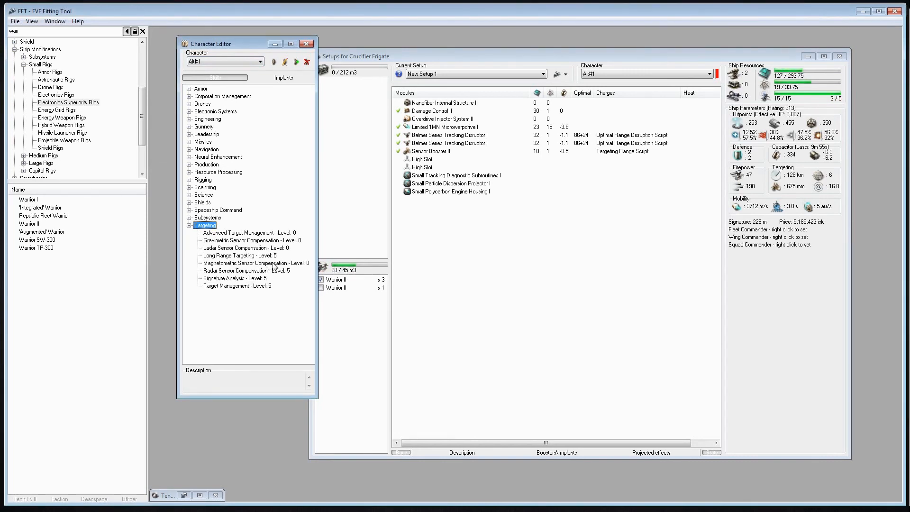
{"action": "left_click", "coordinate": [188, 225]}
{"action": "left_click", "coordinate": [188, 210]}
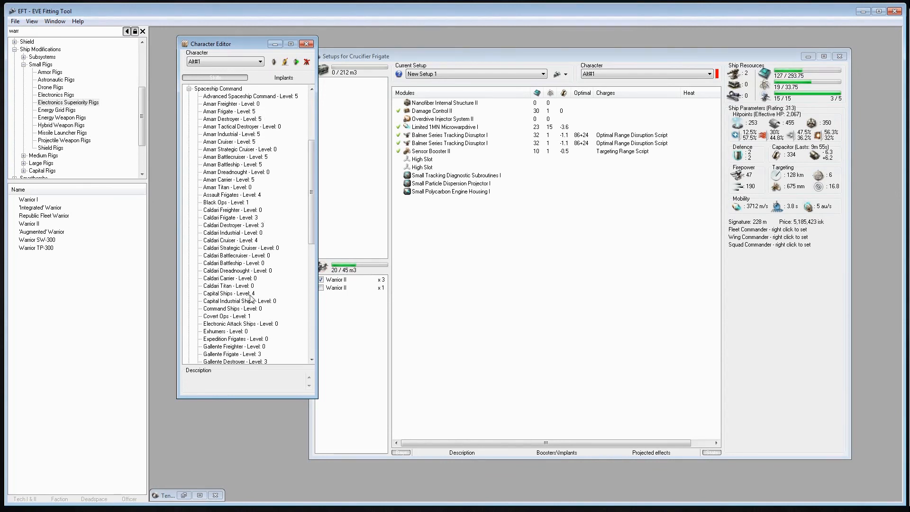
{"action": "scroll", "coordinate": [266, 302], "scroll_direction": "up", "scroll_amount": 4}
{"action": "left_click", "coordinate": [188, 180]}
Keep Alt#1 as the setup's character and check which skills it is missing for the fitted modules
{"action": "left_click", "coordinate": [551, 123]}
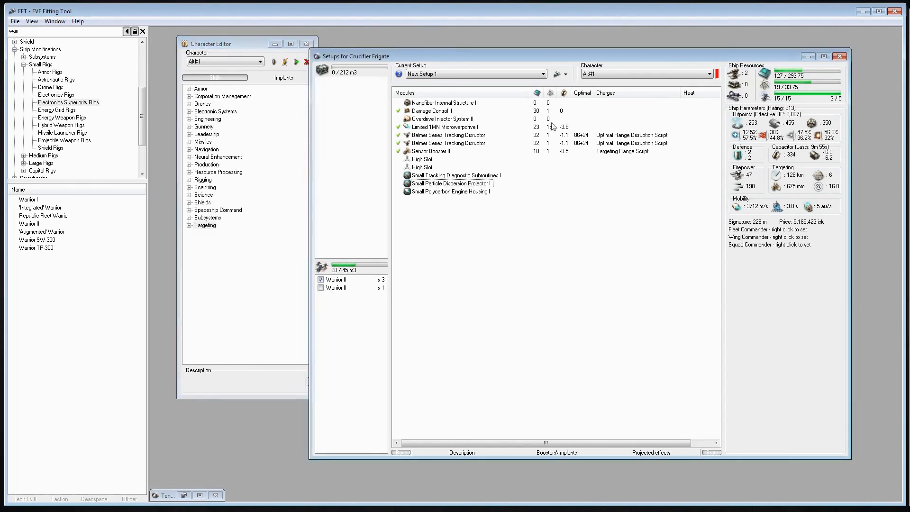
{"action": "left_click", "coordinate": [608, 75]}
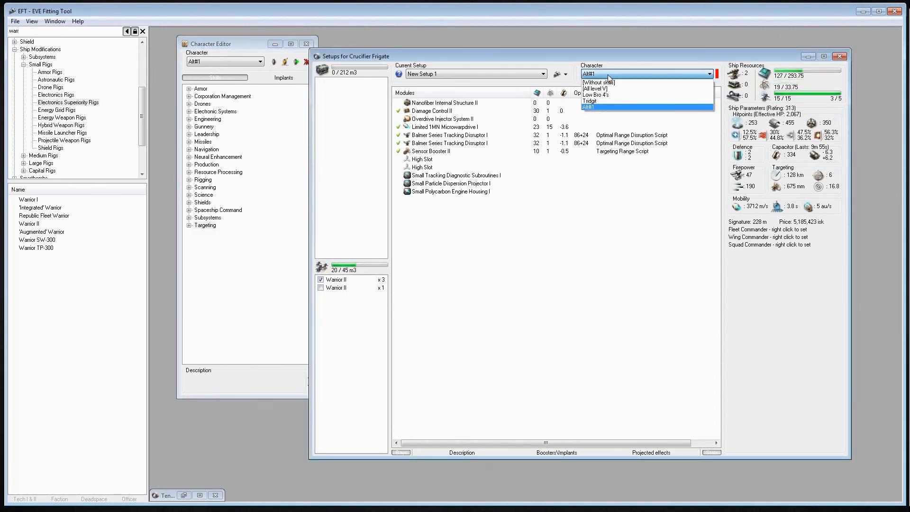
{"action": "left_click", "coordinate": [596, 114]}
{"action": "left_click", "coordinate": [450, 183]}
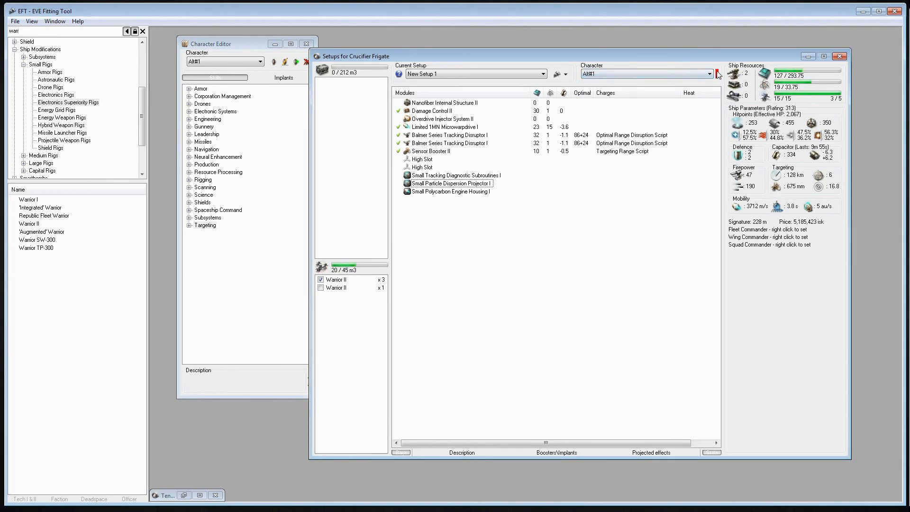
{"action": "mouse_move", "coordinate": [718, 75]}
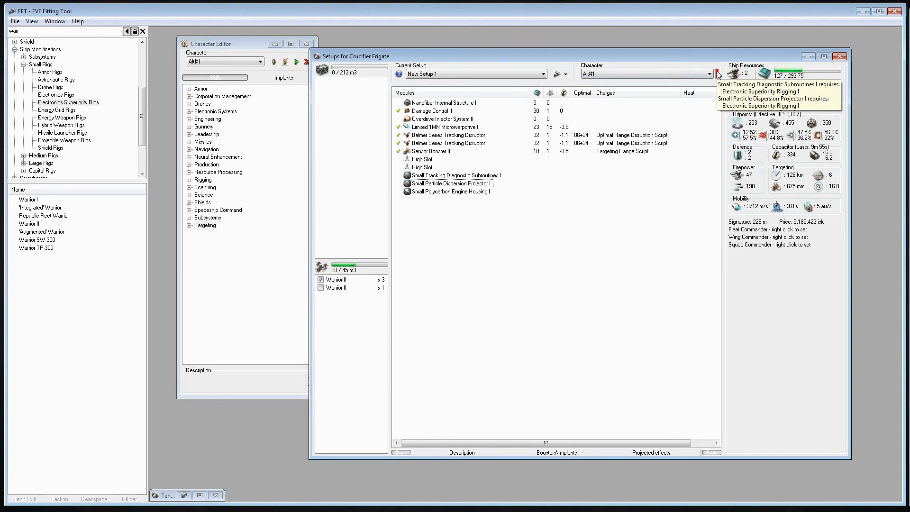
{"action": "key", "text": "ctrl+shift+Tab"}
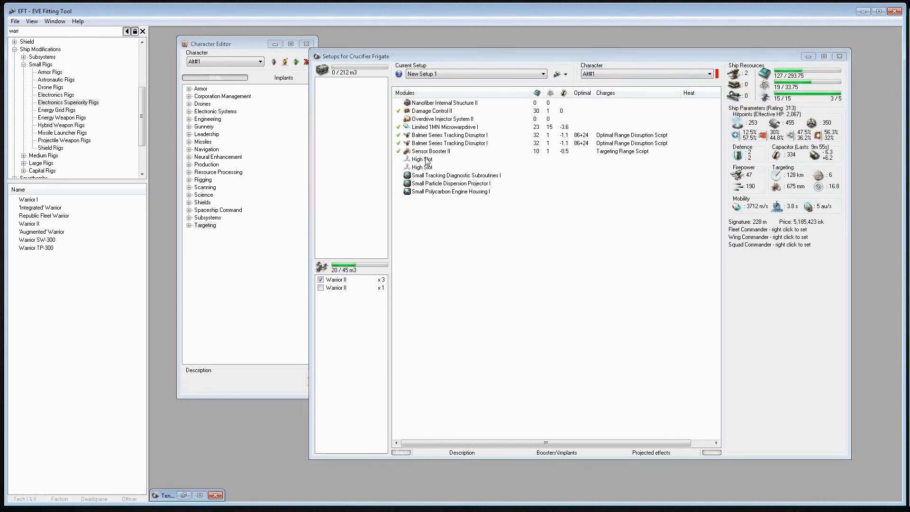
{"action": "left_click", "coordinate": [445, 243]}
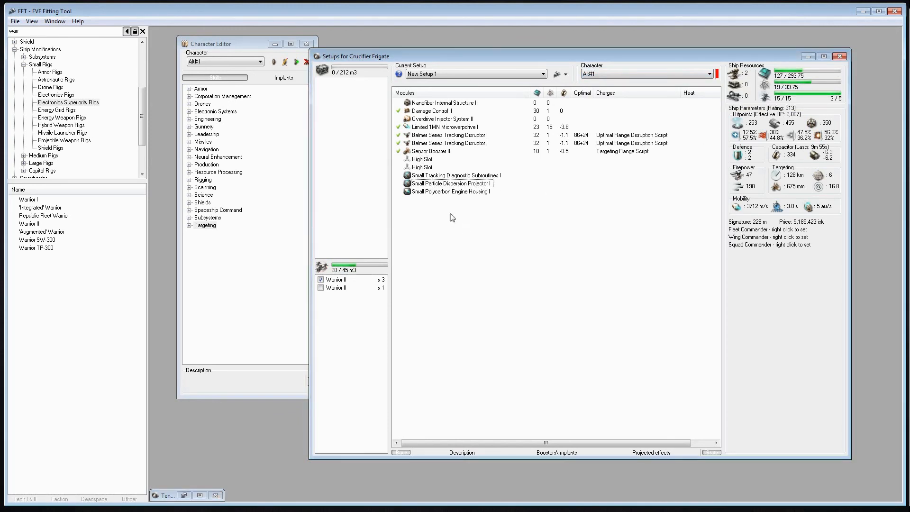
Compare the setup's stats and skill requirements with the character listed just above Alt#1, and return to Alt#1
{"action": "left_click", "coordinate": [431, 183]}
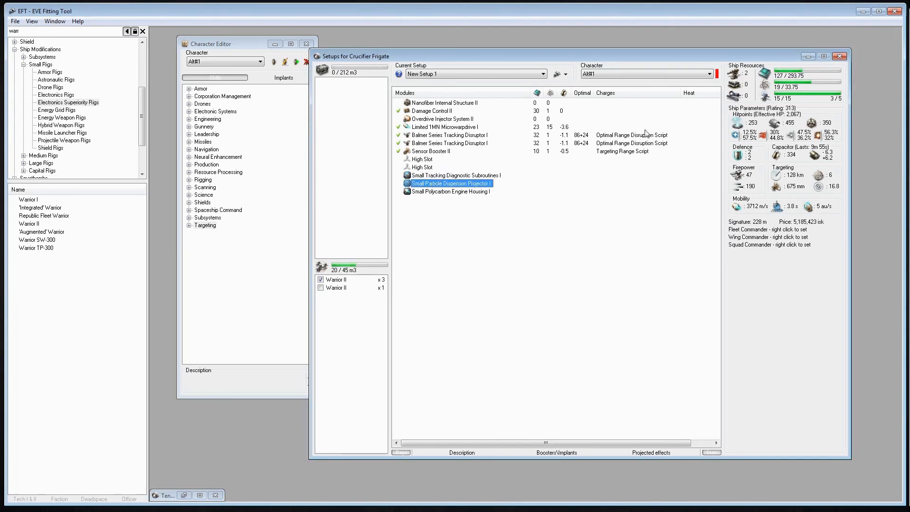
{"action": "left_click", "coordinate": [632, 73]}
{"action": "left_click", "coordinate": [587, 101]}
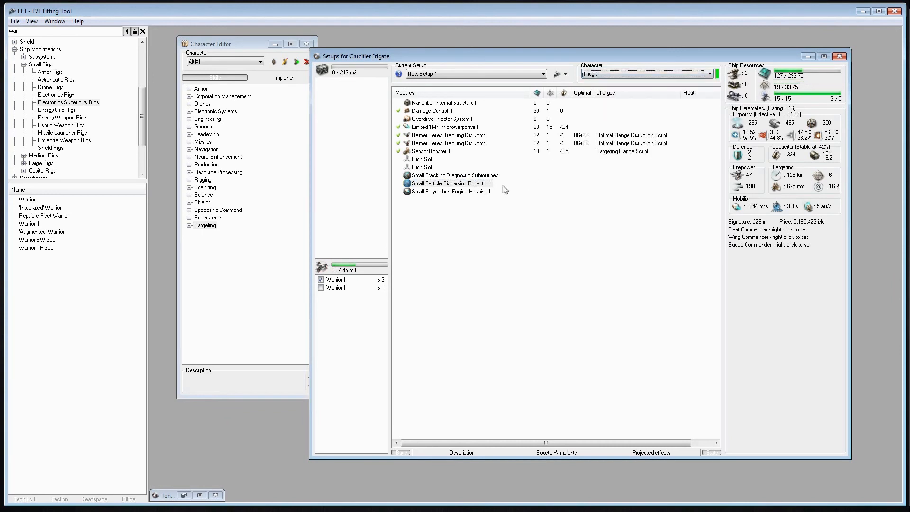
{"action": "left_click", "coordinate": [710, 74]}
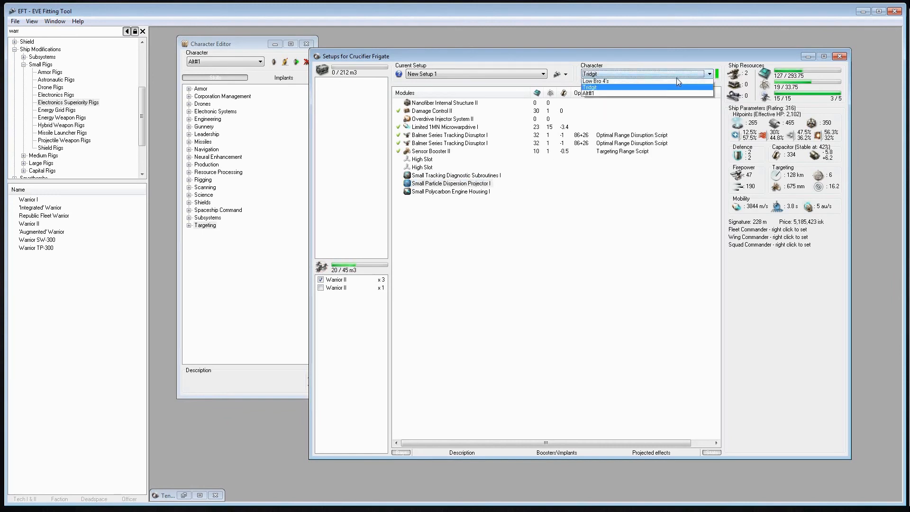
{"action": "left_click", "coordinate": [594, 110]}
Remove the Small Tracking Diagnostic Subroutines I and Small Particle Dispersion Projector I rigs and refit both from their market group
{"action": "right_click", "coordinate": [439, 183]}
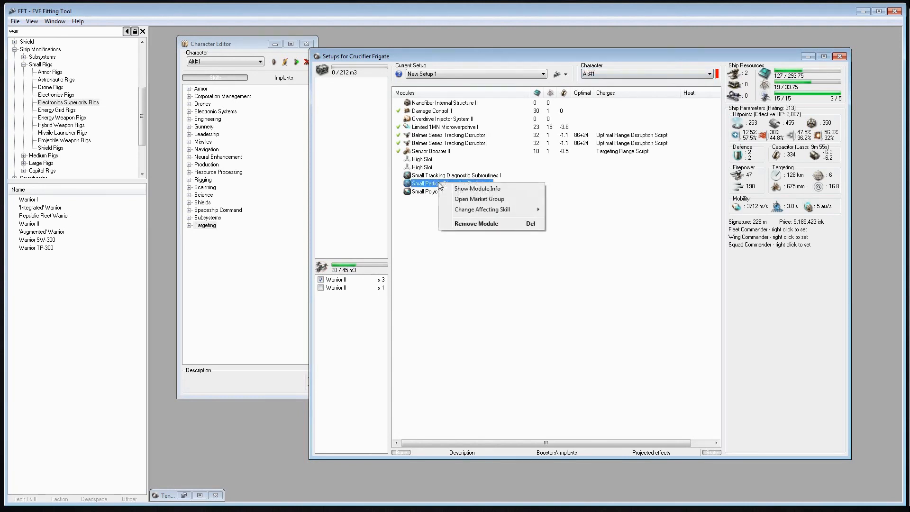
{"action": "left_click", "coordinate": [479, 199]}
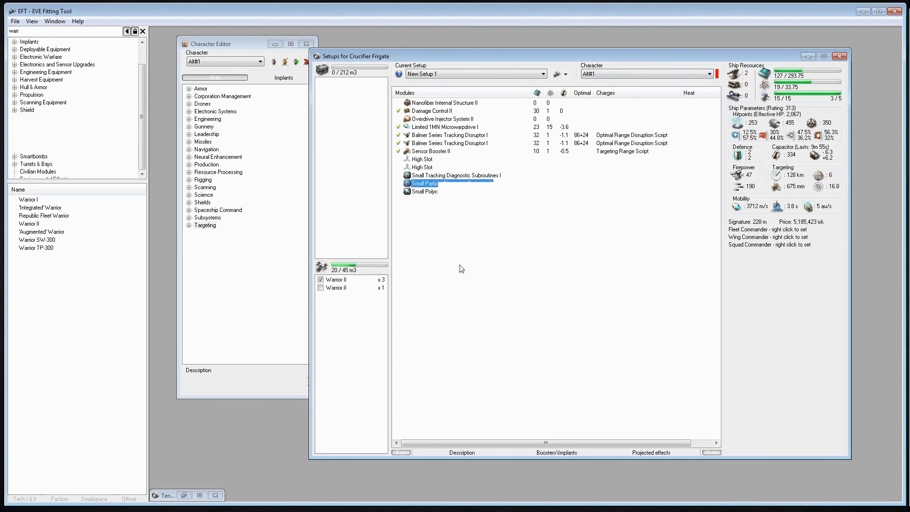
{"action": "double_click", "coordinate": [439, 176]}
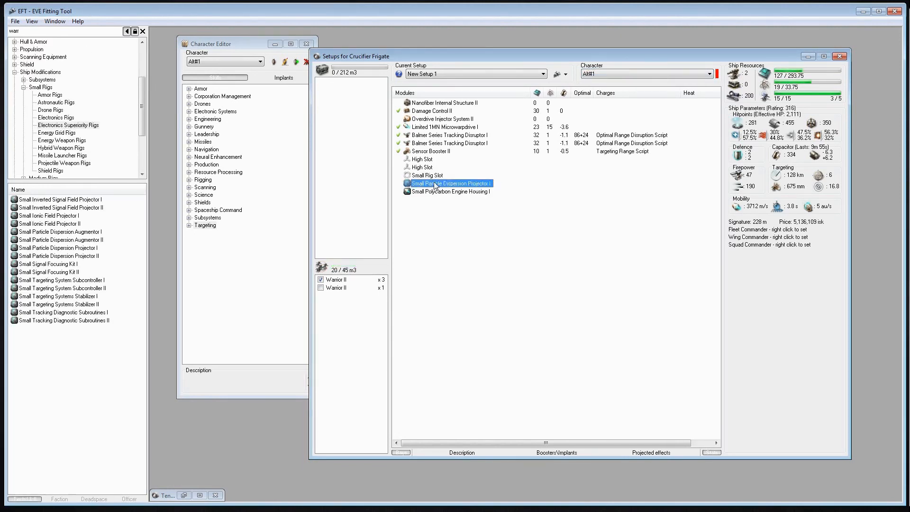
{"action": "double_click", "coordinate": [440, 183]}
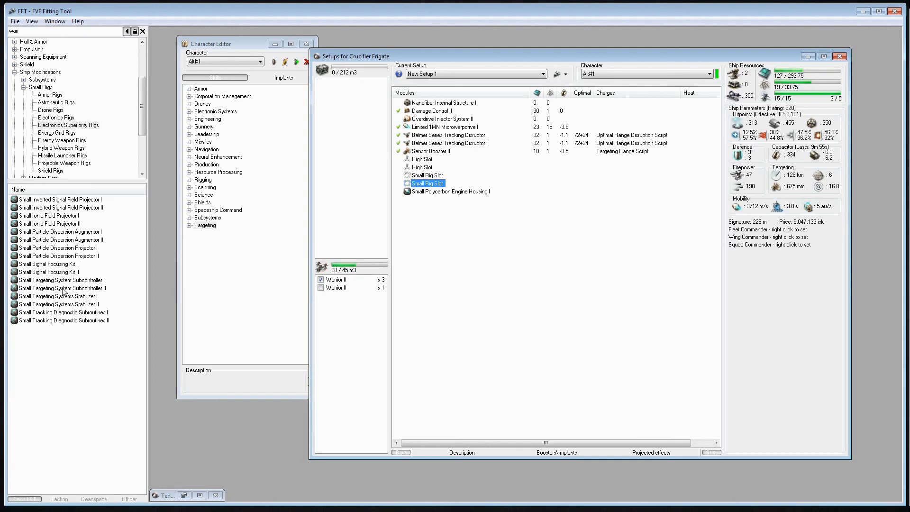
{"action": "double_click", "coordinate": [96, 249]}
{"action": "double_click", "coordinate": [94, 312]}
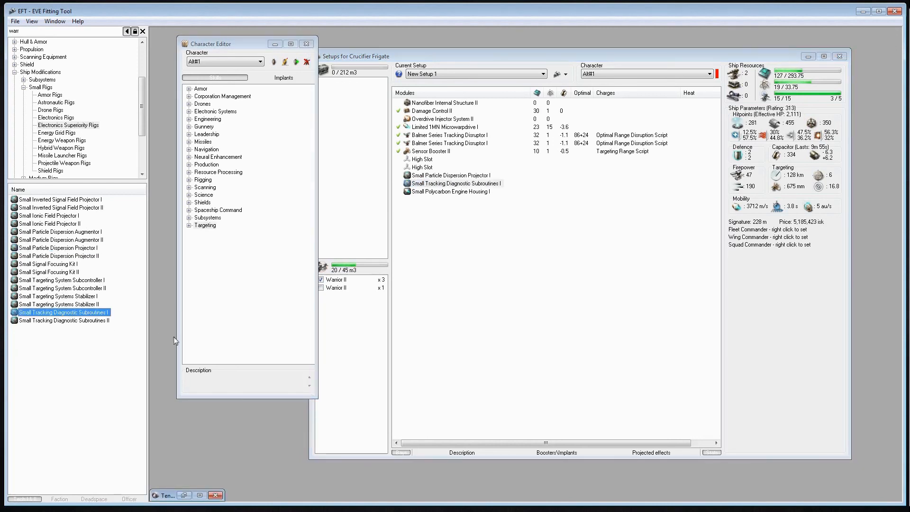
Set the Crucifier setup's character to the one listed just above Alt#1
{"action": "left_click", "coordinate": [481, 285]}
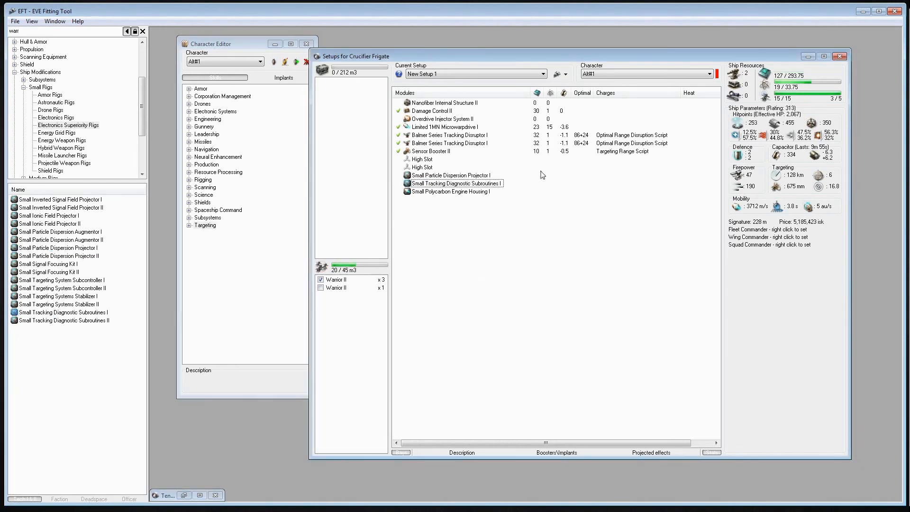
{"action": "left_click", "coordinate": [598, 74]}
{"action": "left_click", "coordinate": [595, 107]}
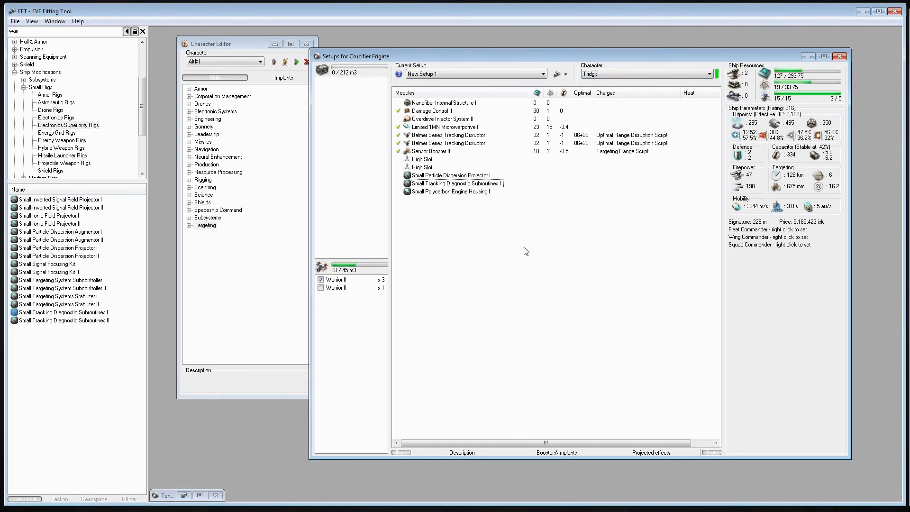
Show the Recently Used modules in the market browser and look over the list
{"action": "left_click", "coordinate": [93, 410]}
{"action": "key", "text": "ctrl+Tab"}
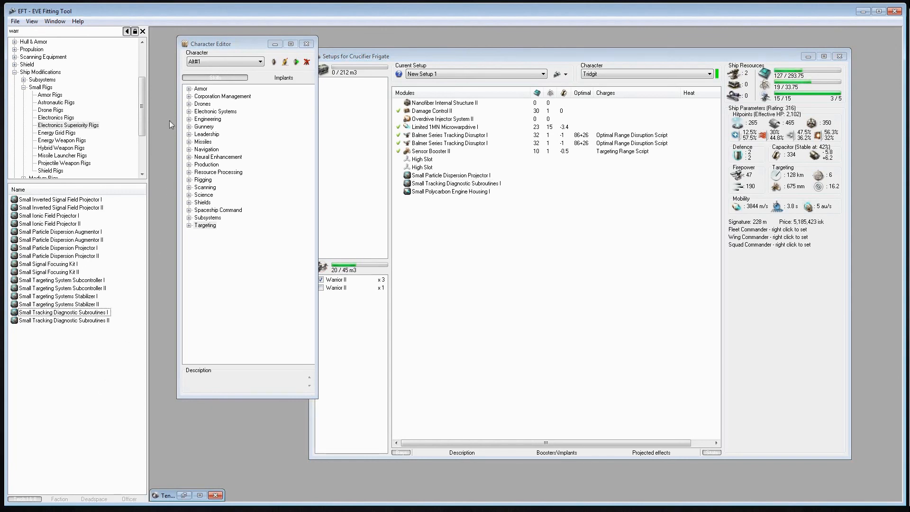
{"action": "left_click", "coordinate": [143, 140]}
{"action": "left_click", "coordinate": [38, 171]}
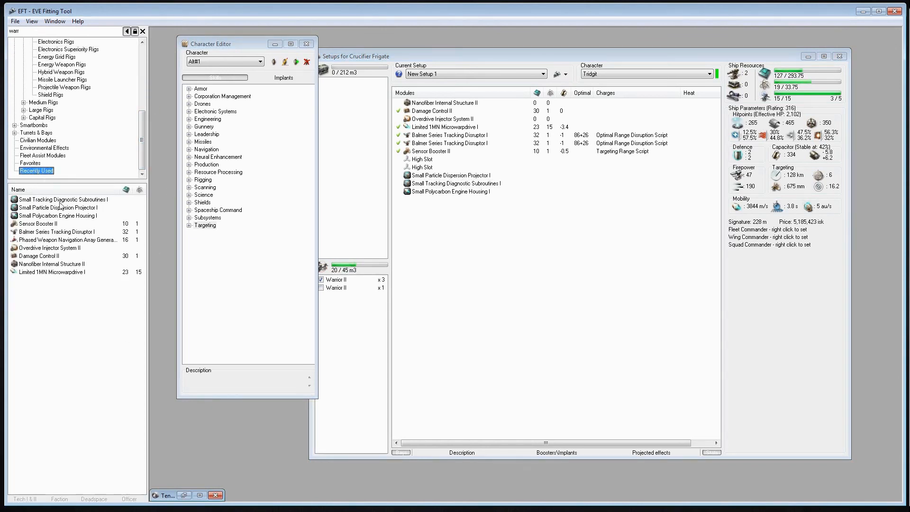
{"action": "key", "text": "ctrl+Tab"}
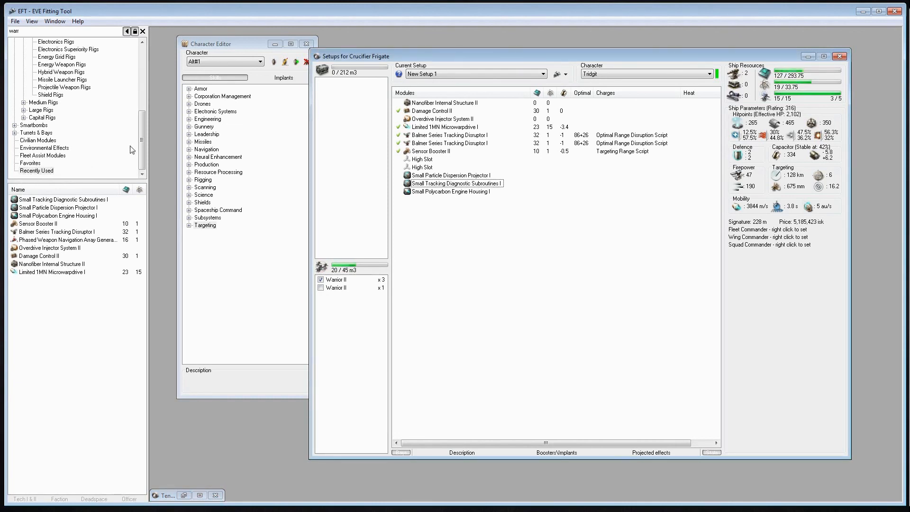
Collapse the Small Rigs and Ship Modifications groups in the market tree
{"action": "scroll", "coordinate": [132, 150], "scroll_direction": "up", "scroll_amount": 4}
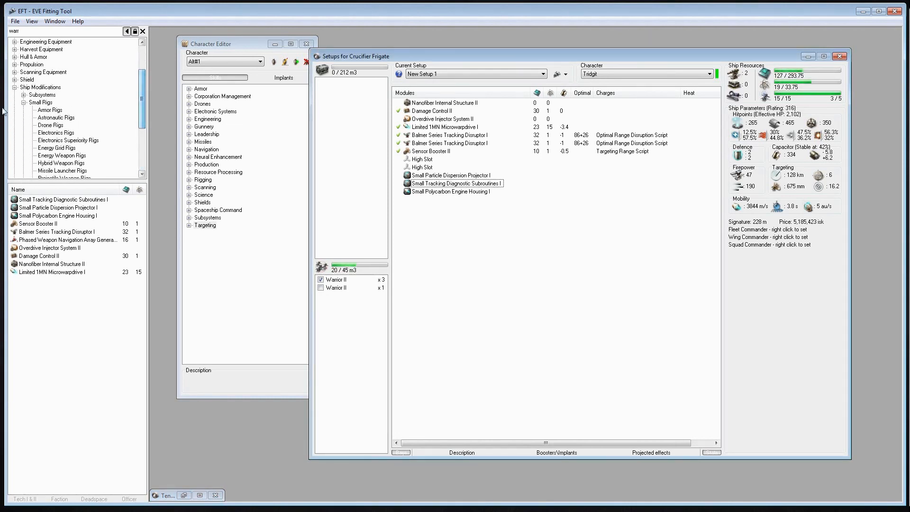
{"action": "left_click", "coordinate": [23, 102]}
{"action": "left_click", "coordinate": [15, 87]}
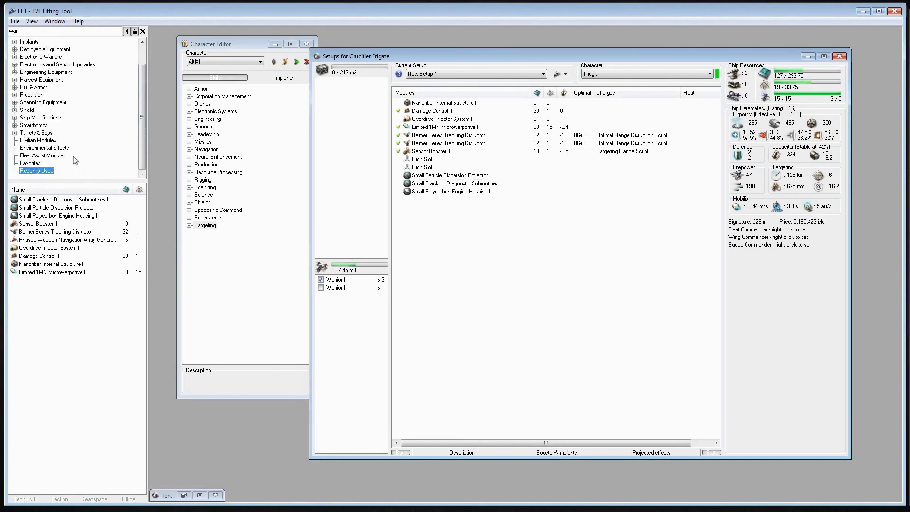
{"action": "scroll", "coordinate": [85, 164], "scroll_direction": "up", "scroll_amount": 1}
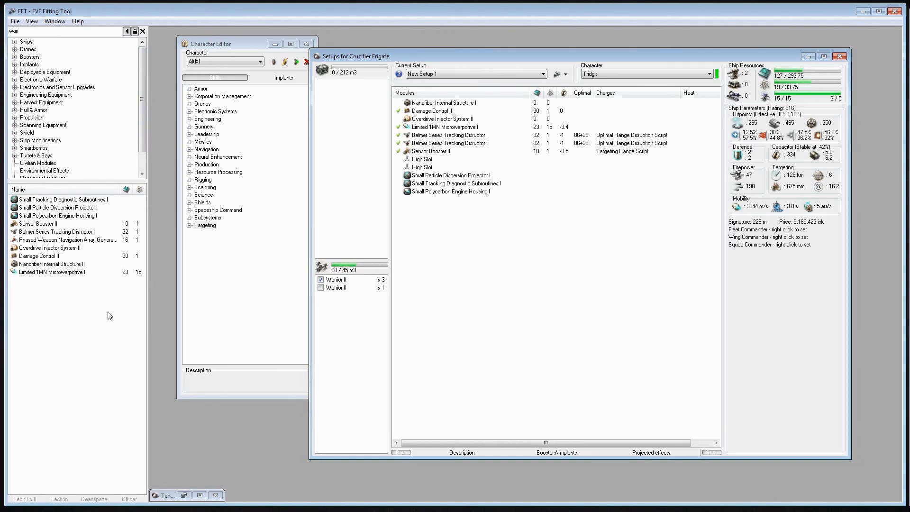
Look through the Favorites and Fleet Assist Modules groups, including the Information Warfare Link modules
{"action": "left_click", "coordinate": [451, 275]}
{"action": "scroll", "coordinate": [118, 156], "scroll_direction": "down", "scroll_amount": 1}
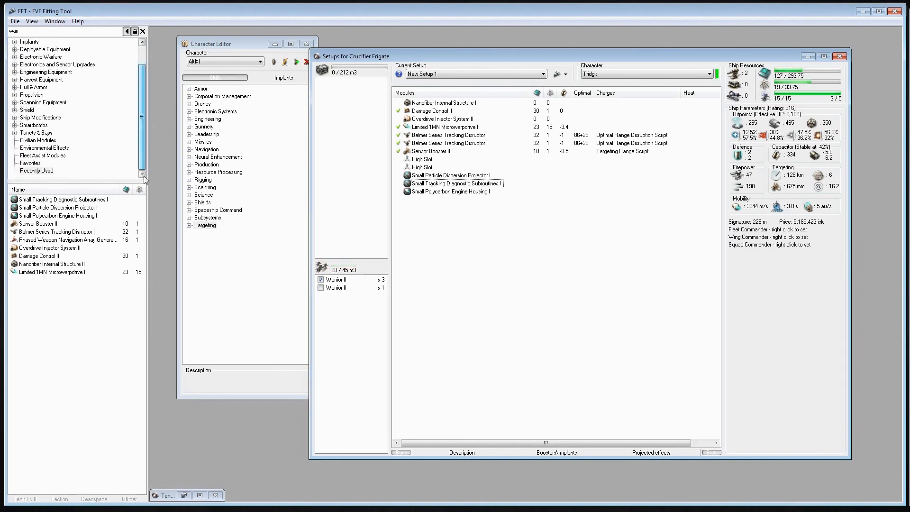
{"action": "left_click", "coordinate": [41, 172]}
{"action": "key", "text": "Up"}
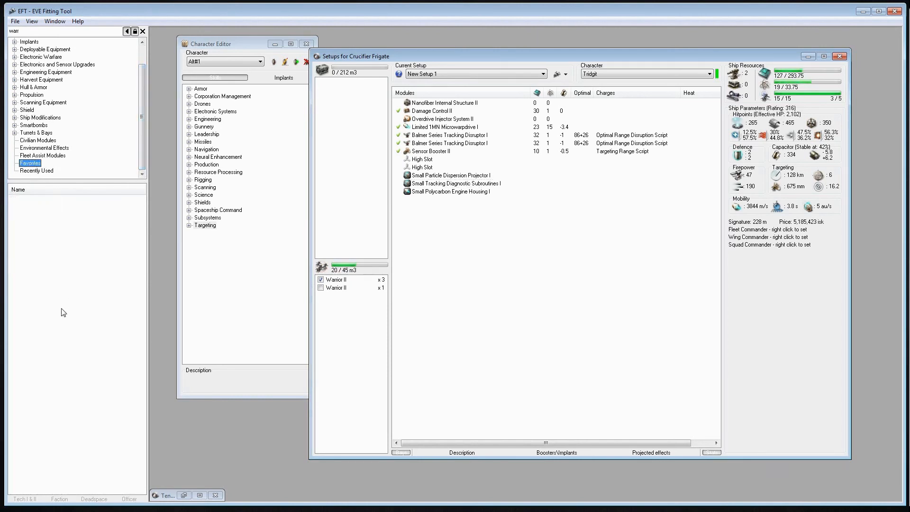
{"action": "left_click", "coordinate": [40, 154]}
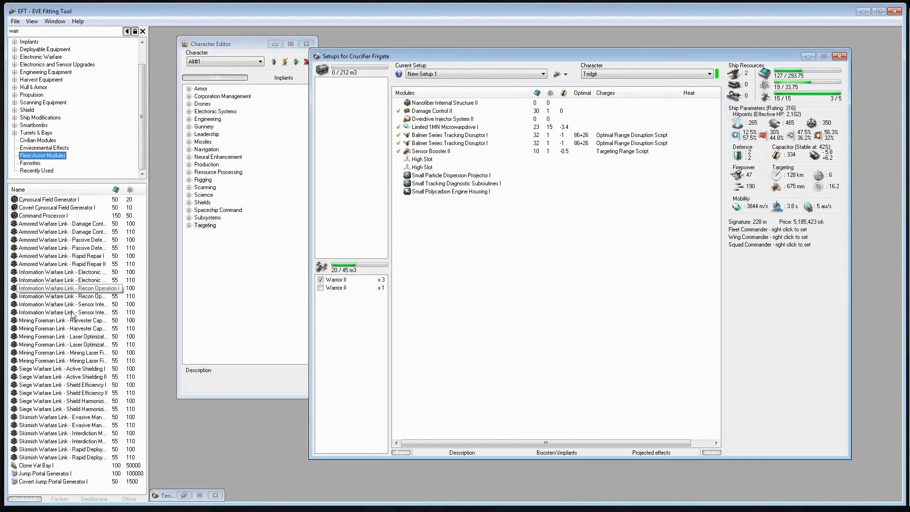
{"action": "left_click", "coordinate": [35, 287]}
{"action": "left_click", "coordinate": [36, 273]}
{"action": "left_click", "coordinate": [36, 281]}
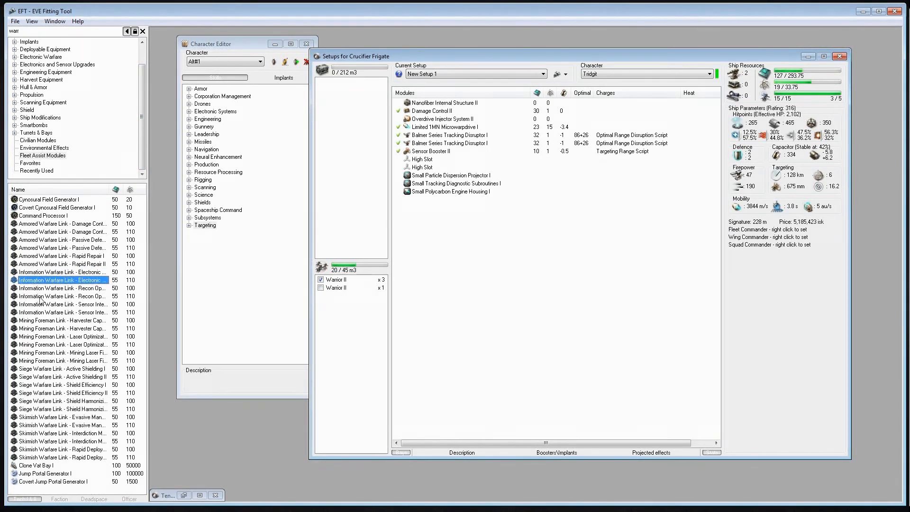
{"action": "left_click", "coordinate": [38, 297]}
Reimport the setup character's skills through the API, reusing the stored key ID and verification code, and close the Character Editor
{"action": "left_click", "coordinate": [430, 259]}
{"action": "left_click_drag", "start_coordinate": [451, 57], "coordinate": [479, 57]}
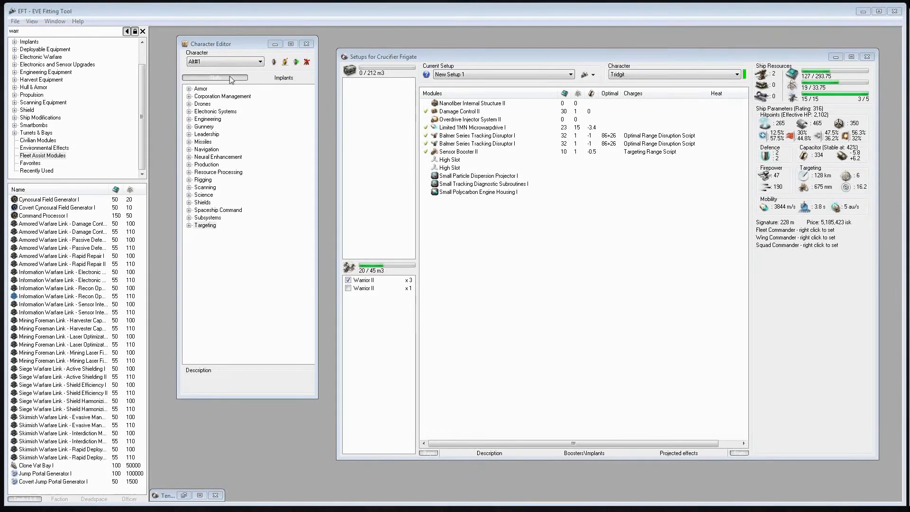
{"action": "left_click", "coordinate": [216, 63]}
{"action": "left_click", "coordinate": [210, 82]}
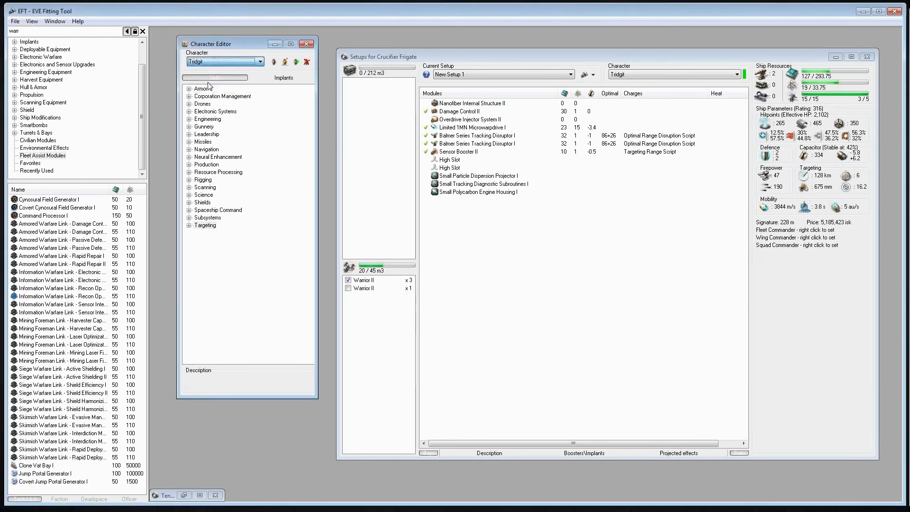
{"action": "left_click", "coordinate": [296, 62]}
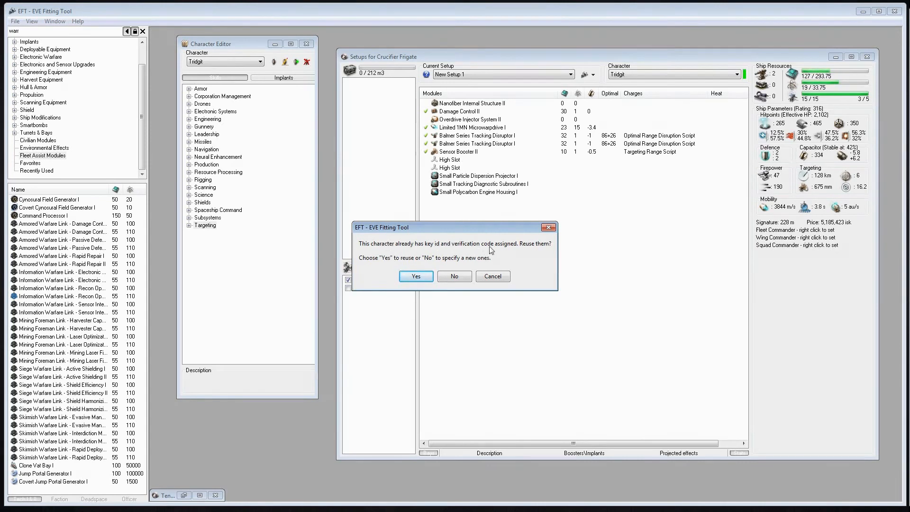
{"action": "left_click", "coordinate": [429, 276]}
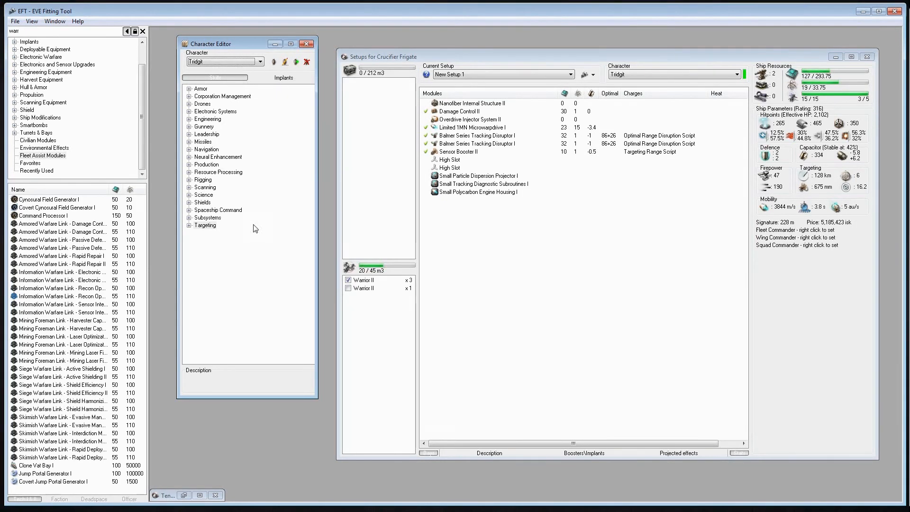
{"action": "key", "text": "ctrl+Tab"}
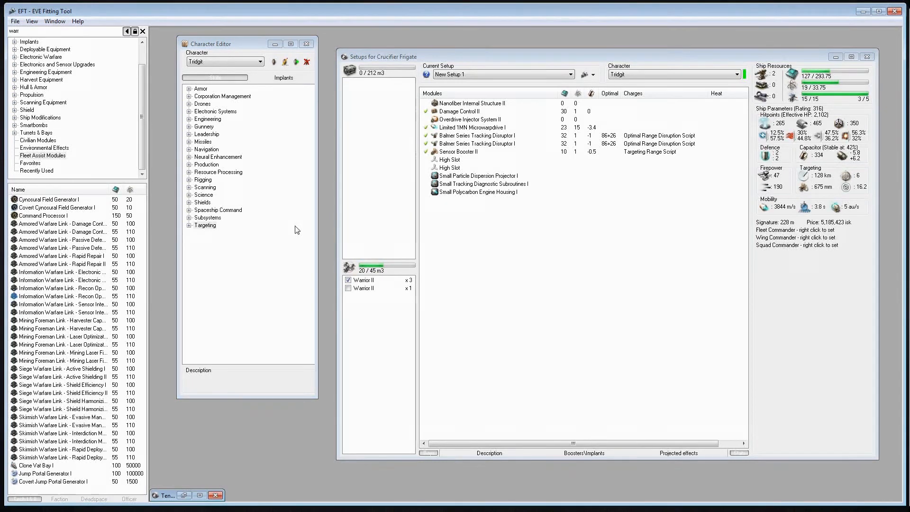
{"action": "left_click", "coordinate": [306, 43]}
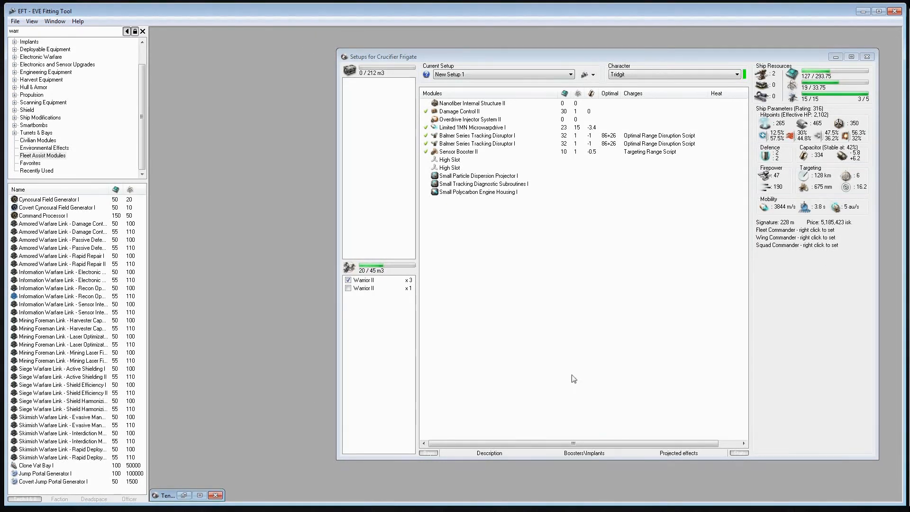
Search the market for "zor" and add Zor's Custom Navigation Hyper-Link to the setup's boosters and implants
{"action": "left_click", "coordinate": [577, 454]}
{"action": "left_click_drag", "start_coordinate": [588, 428], "coordinate": [591, 365]}
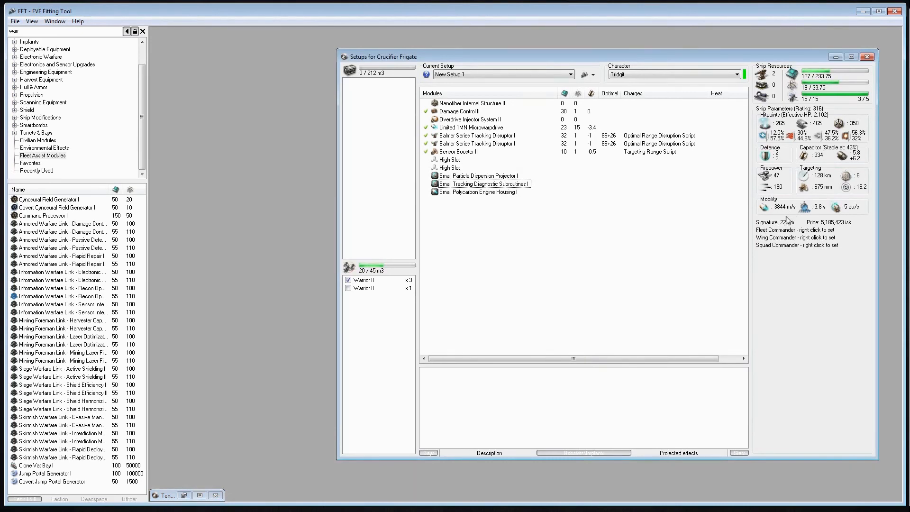
{"action": "left_click", "coordinate": [93, 30]}
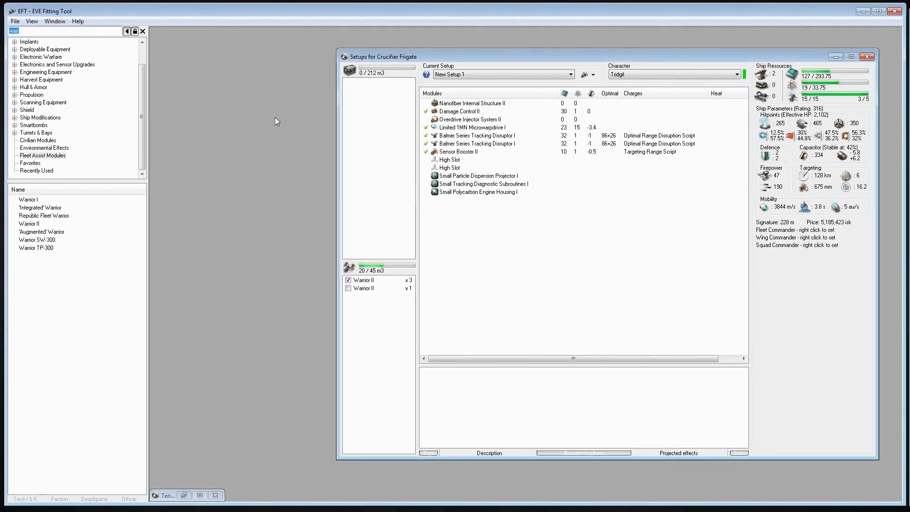
{"action": "type", "text": "zor"}
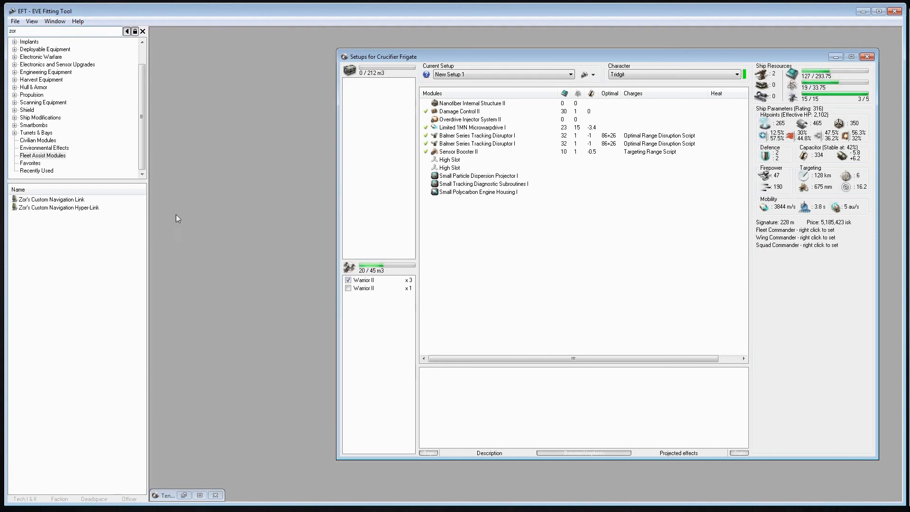
{"action": "left_click_drag", "start_coordinate": [33, 208], "coordinate": [546, 299]}
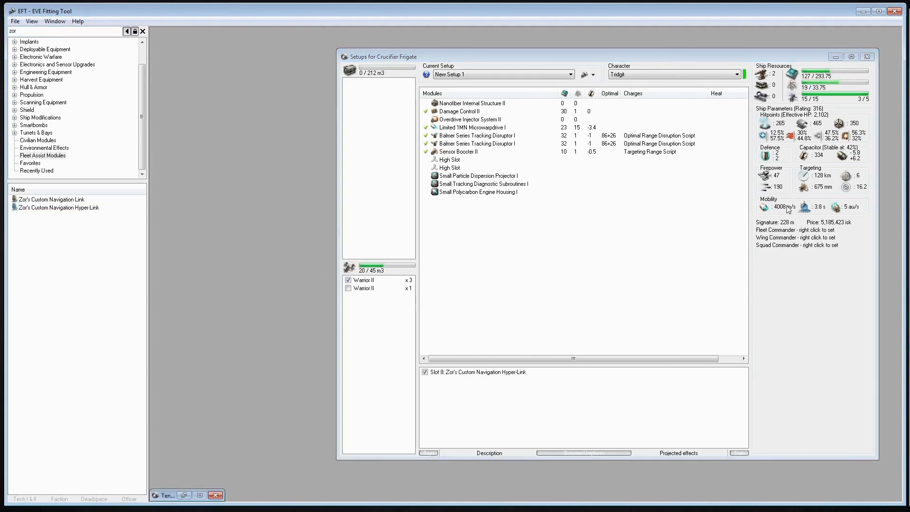
Compare the ship's speed with the Hyper-Link implant disabled and enabled, keep it enabled, and slightly enlarge the implants area
{"action": "left_click", "coordinate": [465, 374]}
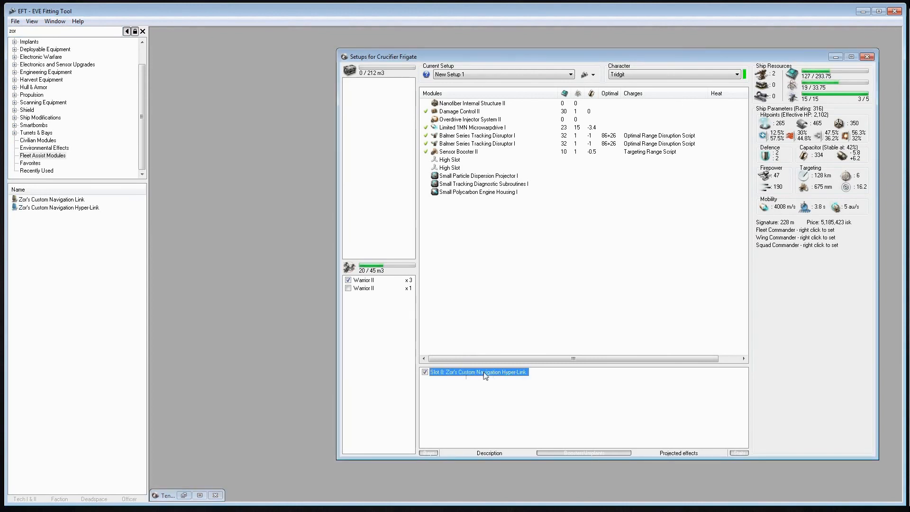
{"action": "left_click", "coordinate": [425, 373]}
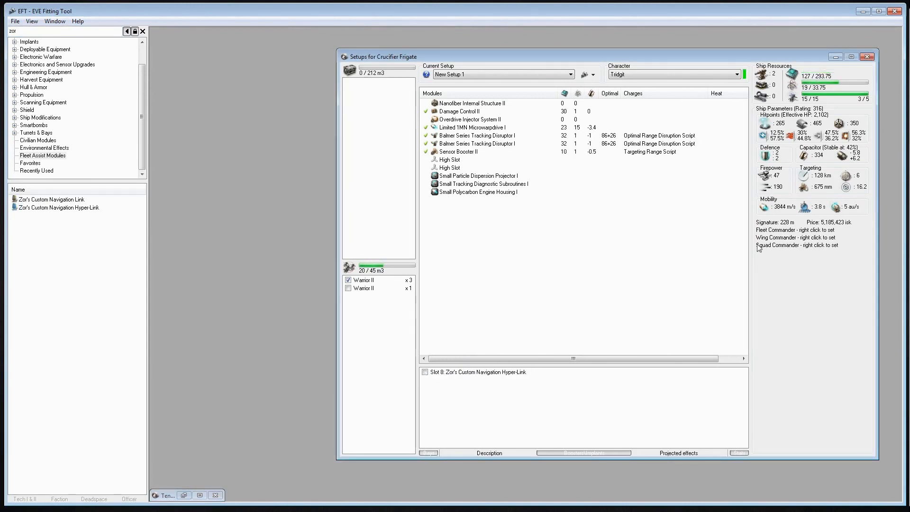
{"action": "left_click", "coordinate": [425, 372]}
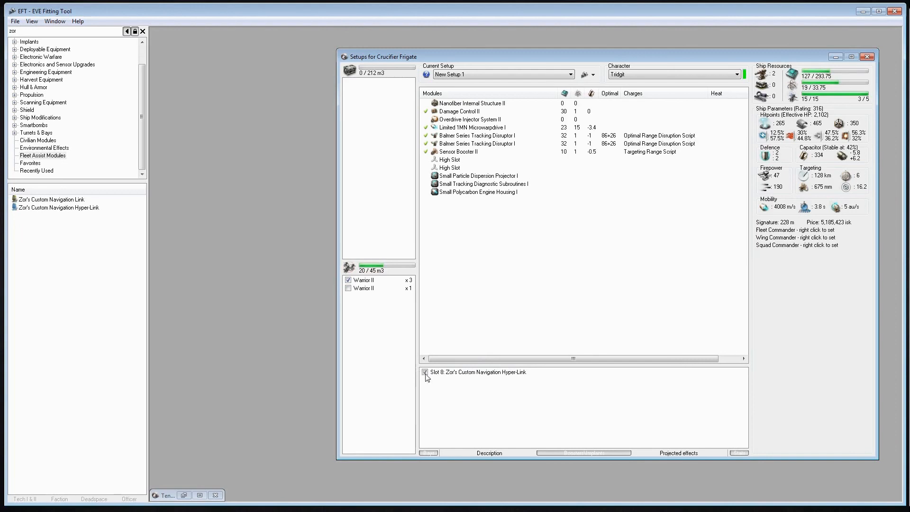
{"action": "left_click", "coordinate": [425, 373]}
{"action": "mouse_move", "coordinate": [496, 365]}
{"action": "left_mouse_down"}
{"action": "mouse_move", "coordinate": [496, 399]}
{"action": "mouse_move", "coordinate": [496, 348]}
{"action": "left_mouse_up"}
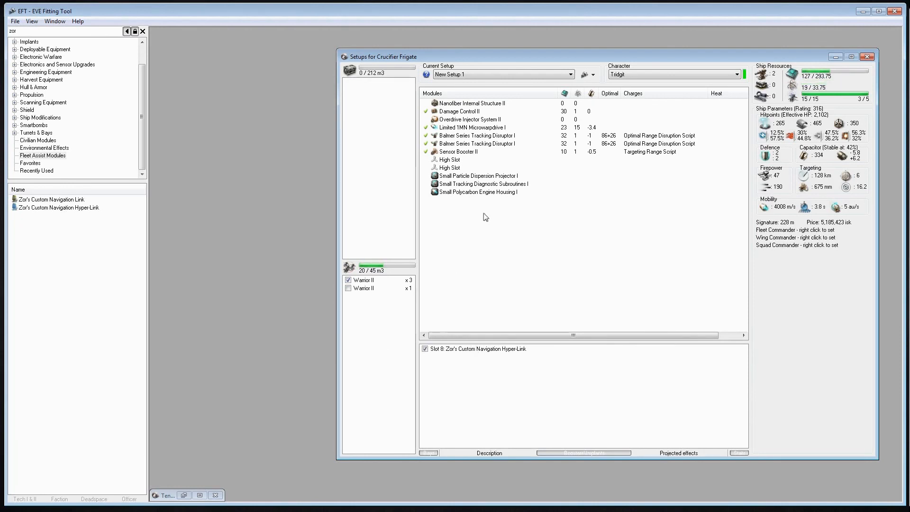
Cycle the Sensor Booster II through its activation states and leave it overheated
{"action": "left_click", "coordinate": [426, 153]}
{"action": "left_click", "coordinate": [426, 152]}
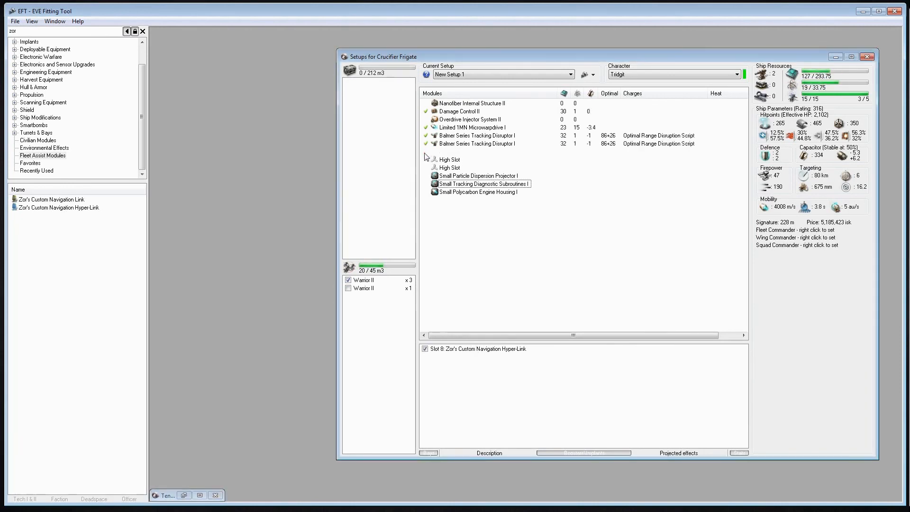
{"action": "left_click", "coordinate": [425, 152]}
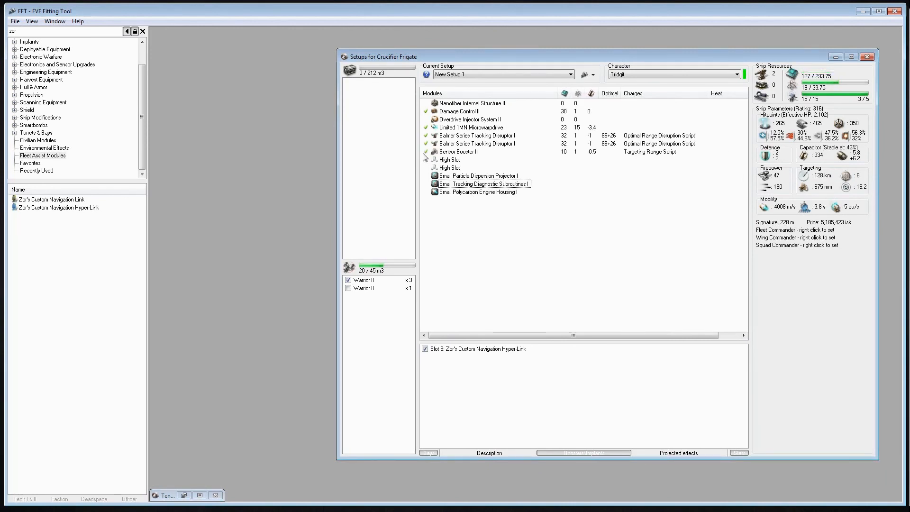
{"action": "left_click", "coordinate": [425, 152]}
{"action": "left_click", "coordinate": [425, 153]}
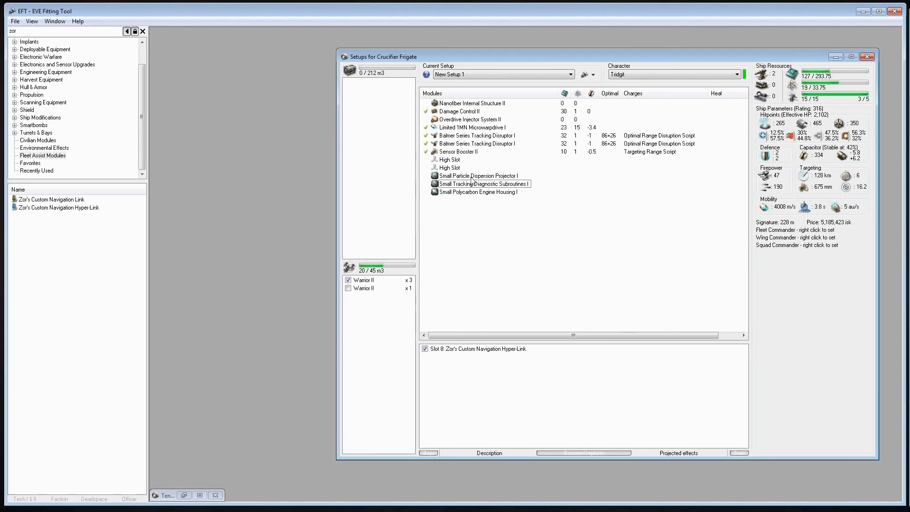
{"action": "left_click", "coordinate": [425, 153]}
Examine the heat figures of the Limited 1MN Microwarpdrive, both Balmer Series Tracking Disruptors and the Sensor Booster II
{"action": "left_click", "coordinate": [456, 152]}
{"action": "left_click", "coordinate": [456, 135]}
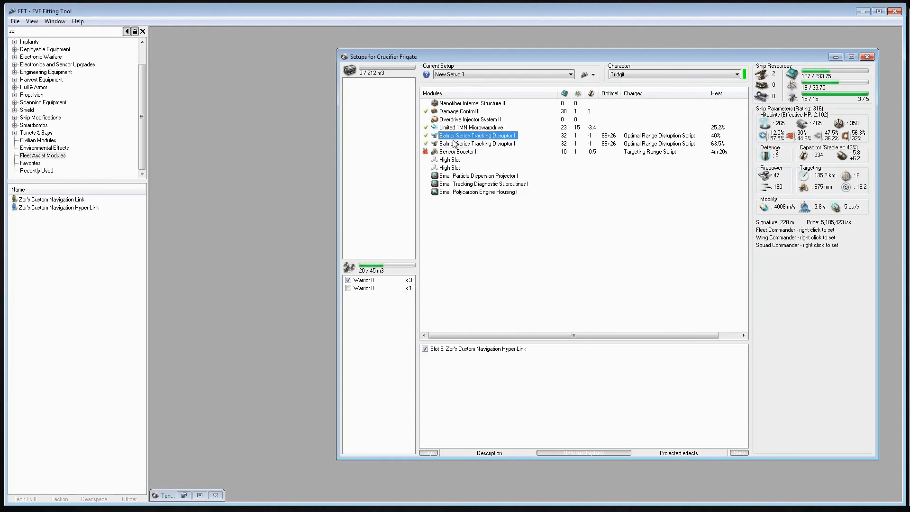
{"action": "left_click", "coordinate": [454, 143]}
{"action": "left_click", "coordinate": [453, 136]}
{"action": "left_click", "coordinate": [453, 128]}
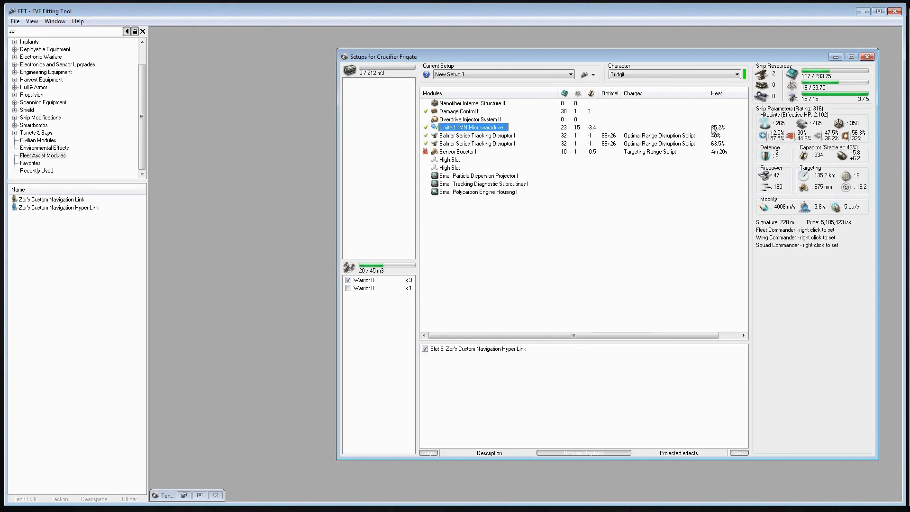
{"action": "left_click", "coordinate": [715, 157]}
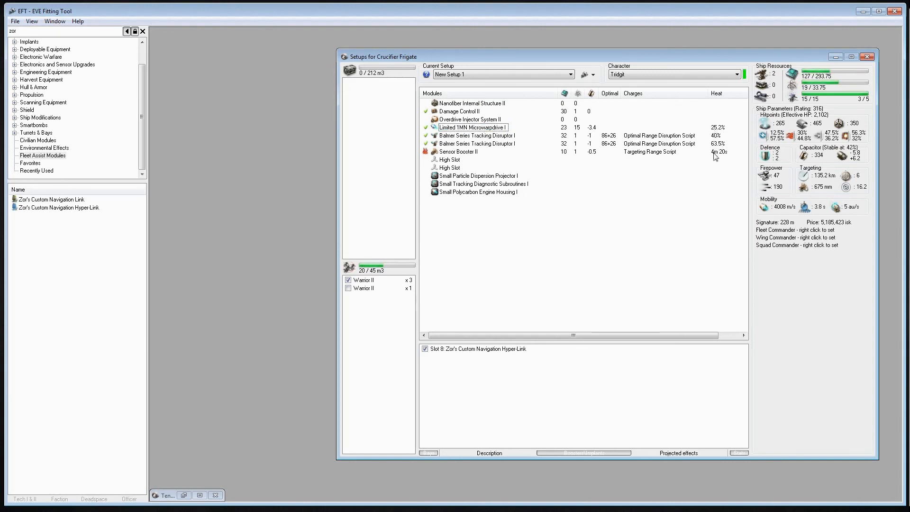
{"action": "left_click", "coordinate": [459, 152]}
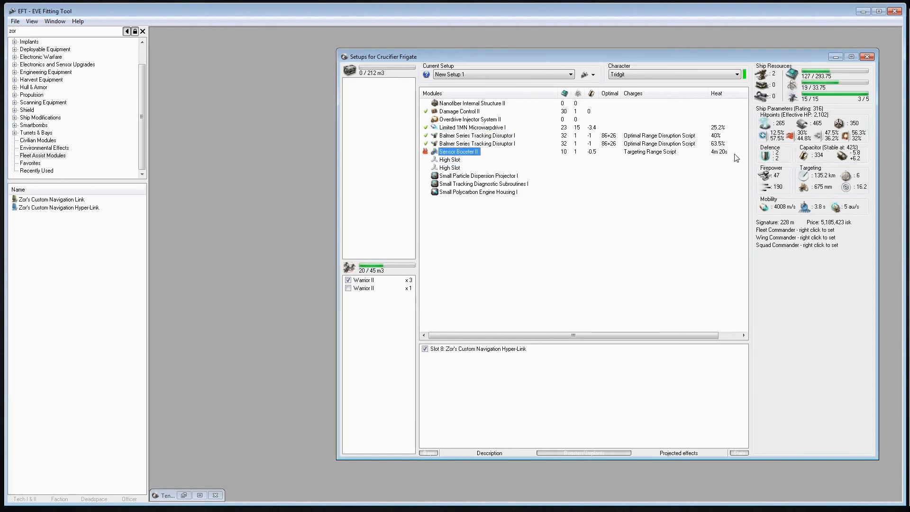
{"action": "left_click", "coordinate": [480, 130]}
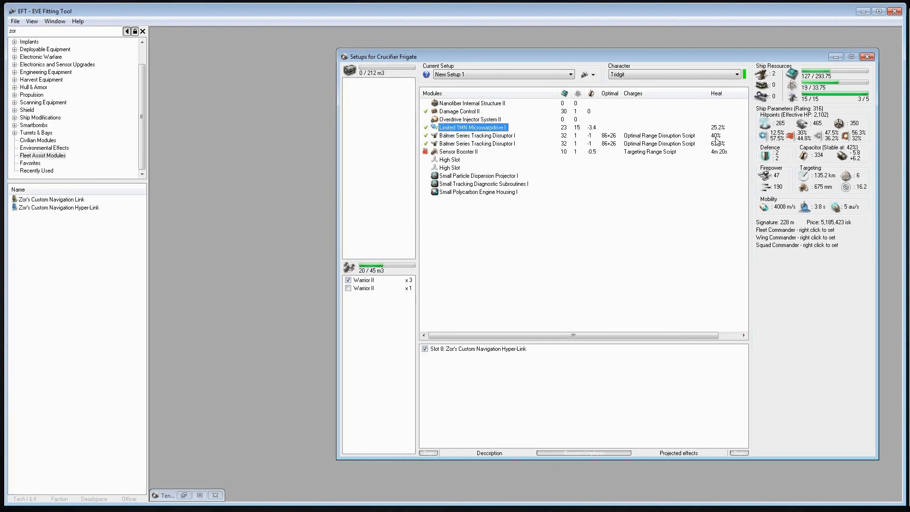
Take the Sensor Booster II out of its overheated state and leave it normally active
{"action": "left_click", "coordinate": [426, 152]}
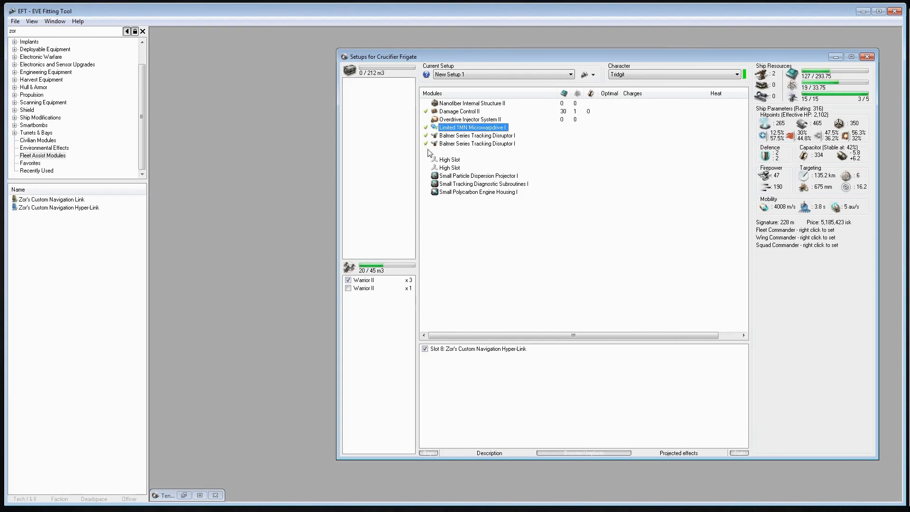
{"action": "left_click", "coordinate": [530, 237]}
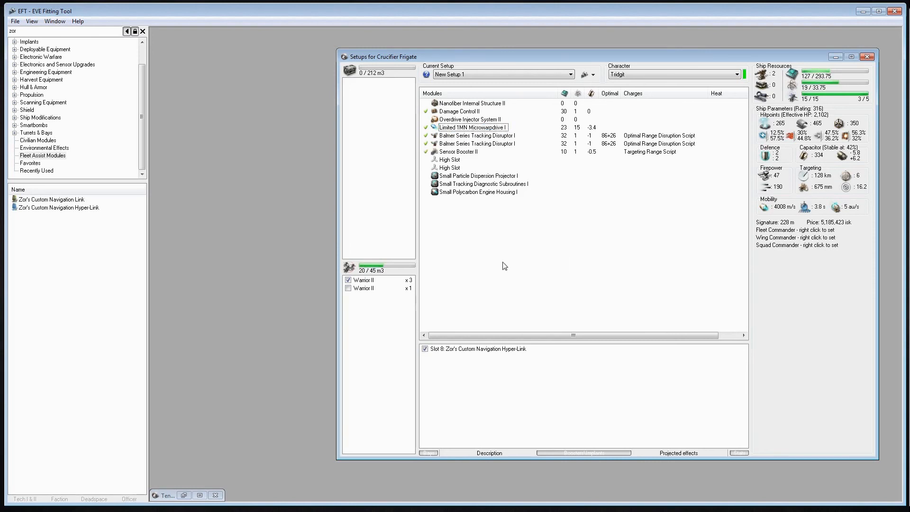
{"action": "key", "text": "ctrl+Tab"}
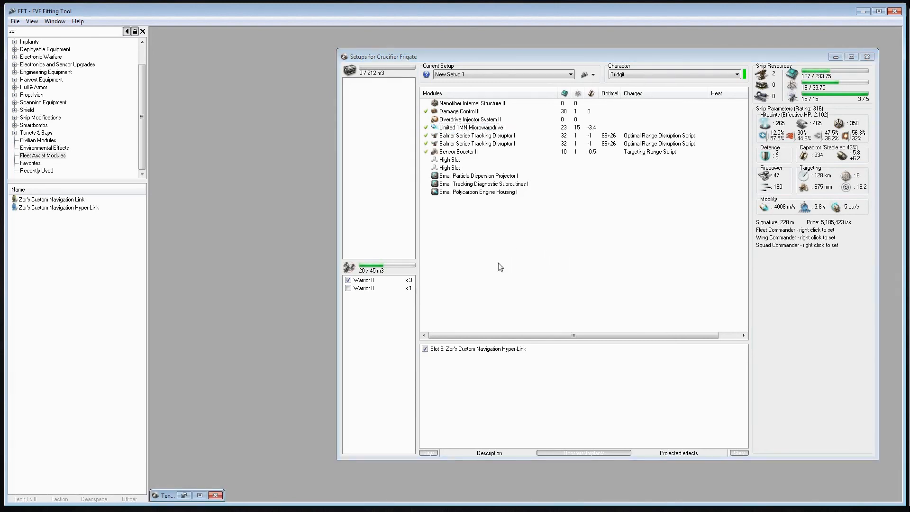
{"action": "left_click", "coordinate": [472, 273]}
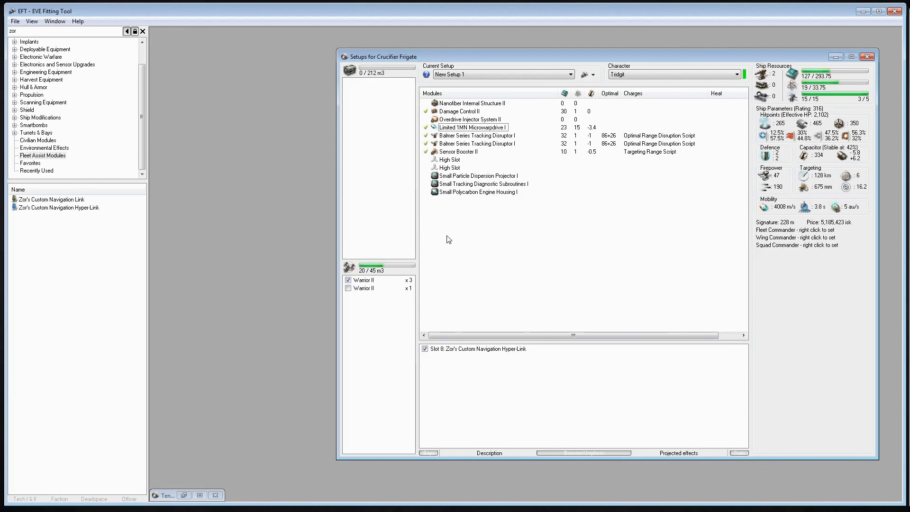
{"action": "right_click", "coordinate": [457, 145]}
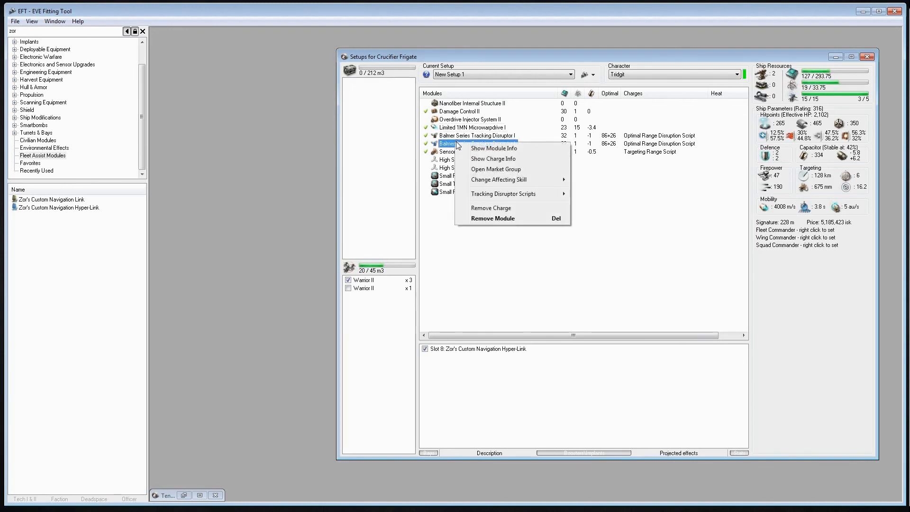
{"action": "left_click", "coordinate": [474, 148]}
{"action": "left_click", "coordinate": [476, 145]}
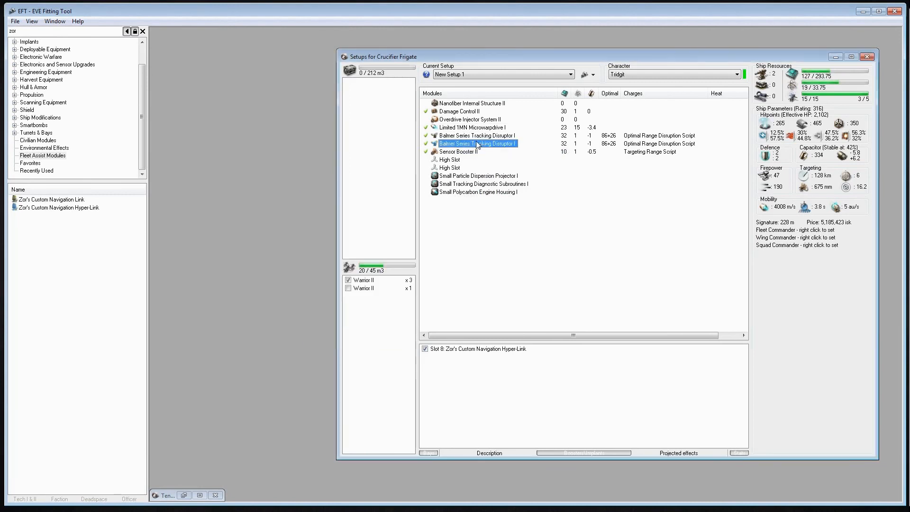
{"action": "right_click", "coordinate": [476, 145]}
{"action": "left_click", "coordinate": [474, 257]}
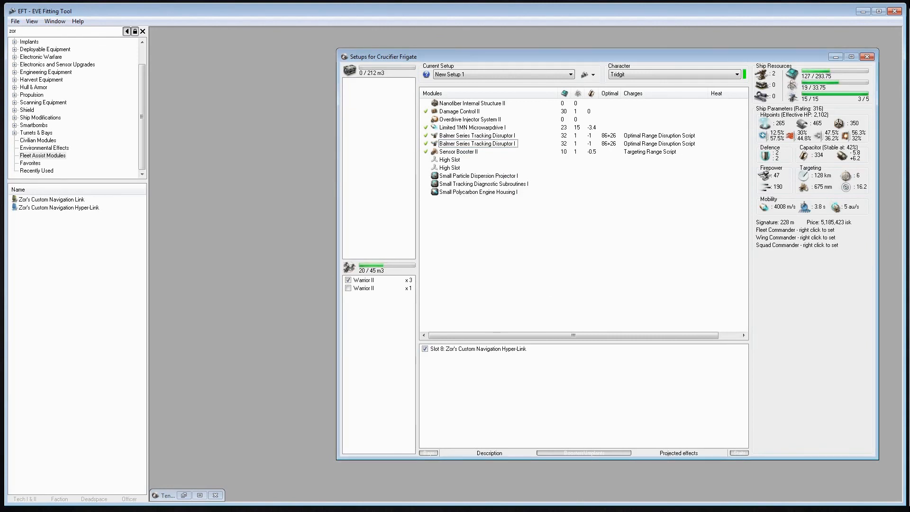
{"action": "key", "text": "alt+Tab"}
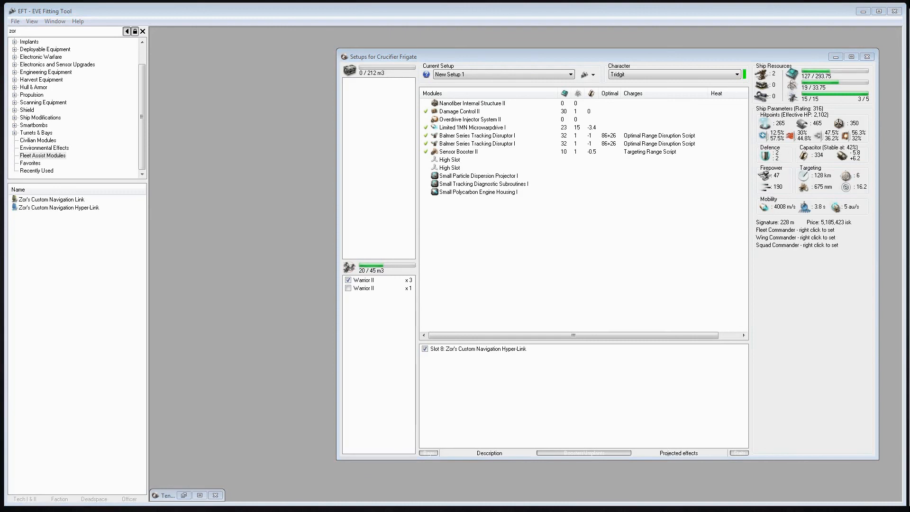
{"action": "left_click", "coordinate": [494, 293]}
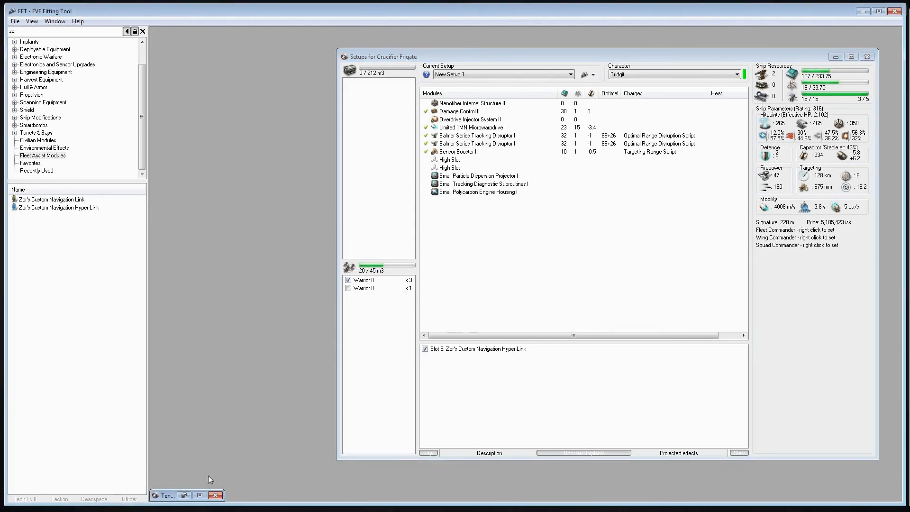
Restore the minimized Tengu Strategic Cruiser setups window with the 5links setup kept selected
{"action": "left_click", "coordinate": [184, 495]}
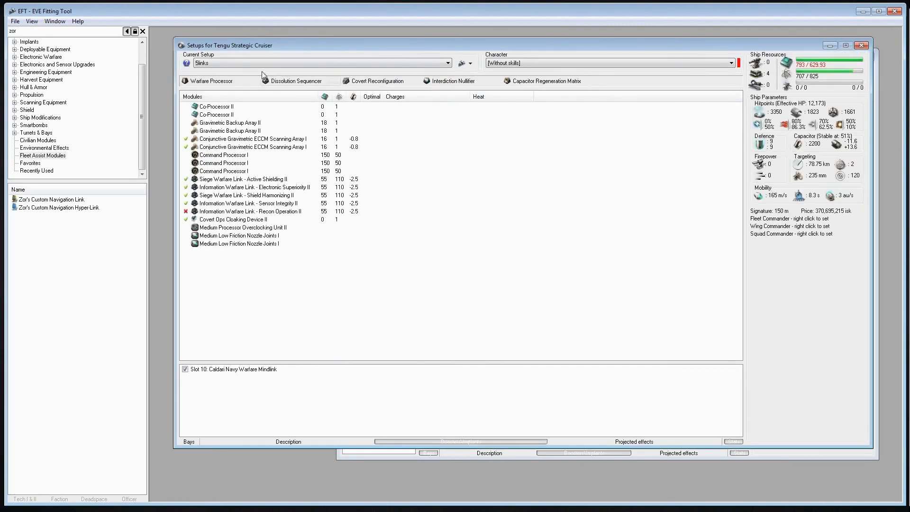
{"action": "left_click", "coordinate": [265, 63]}
{"action": "left_click", "coordinate": [260, 84]}
Read the Caldari Navy Warfare Mindlink's parameters and its description of the siege and information warfare bonuses, and close its info
{"action": "right_click", "coordinate": [251, 375]}
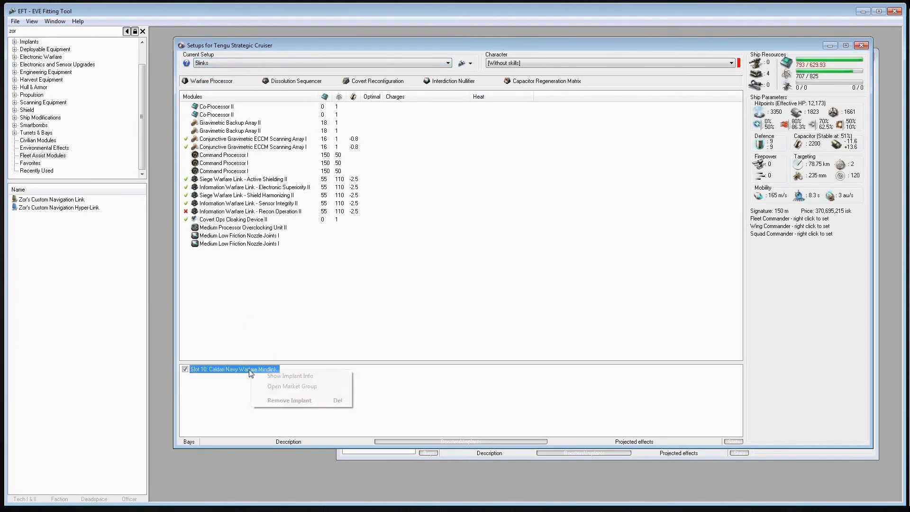
{"action": "left_click", "coordinate": [265, 376]}
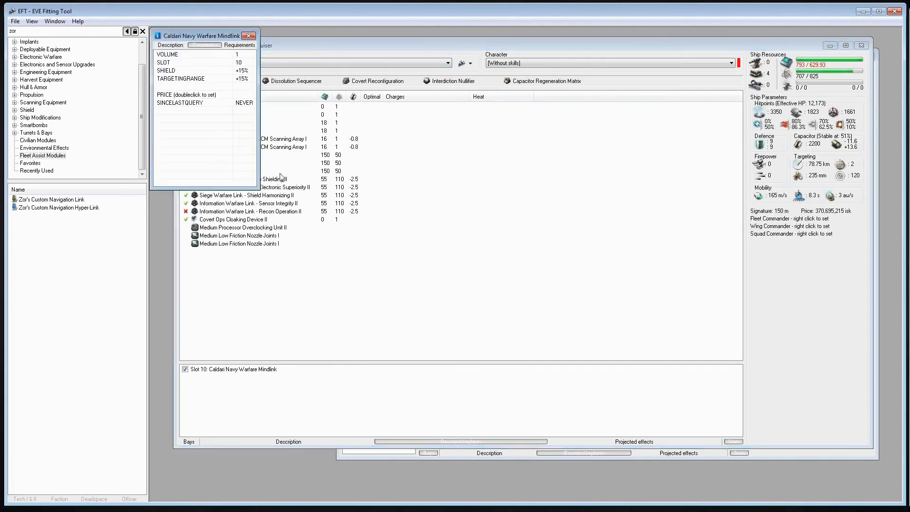
{"action": "left_click", "coordinate": [170, 45]}
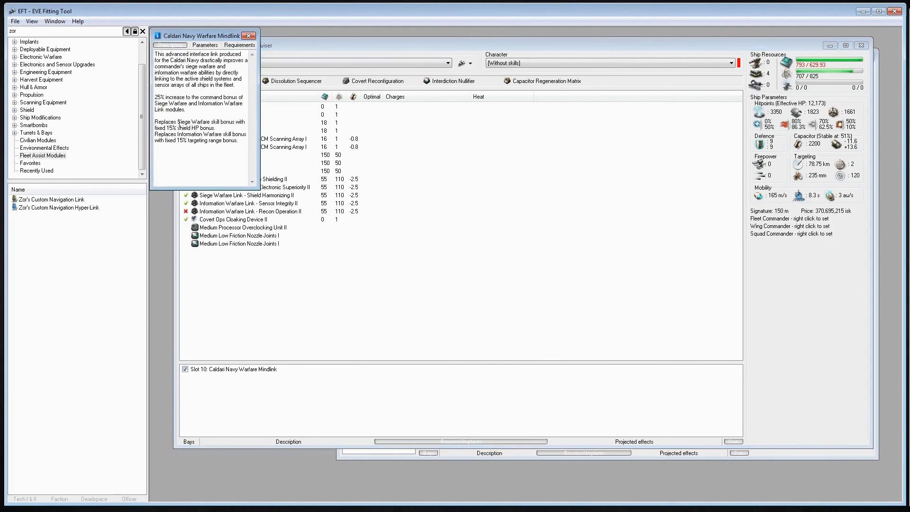
{"action": "left_click_drag", "start_coordinate": [179, 124], "coordinate": [212, 128]}
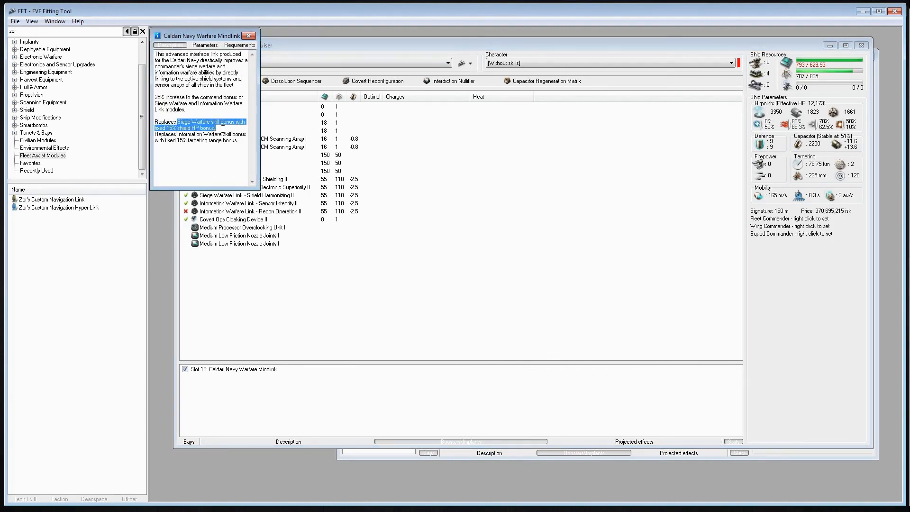
{"action": "left_click_drag", "start_coordinate": [178, 134], "coordinate": [238, 152]}
{"action": "left_click", "coordinate": [248, 35]}
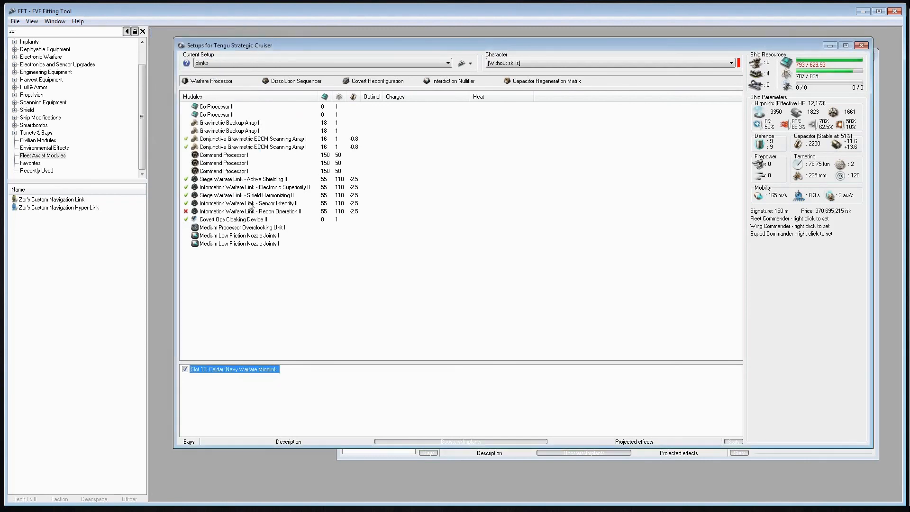
Examine the Tengu's fitted Siege Warfare Links and Information Warfare Links, including the offline Recon Operation II link
{"action": "left_click", "coordinate": [211, 187]}
{"action": "left_click", "coordinate": [209, 195]}
{"action": "left_click", "coordinate": [222, 180]}
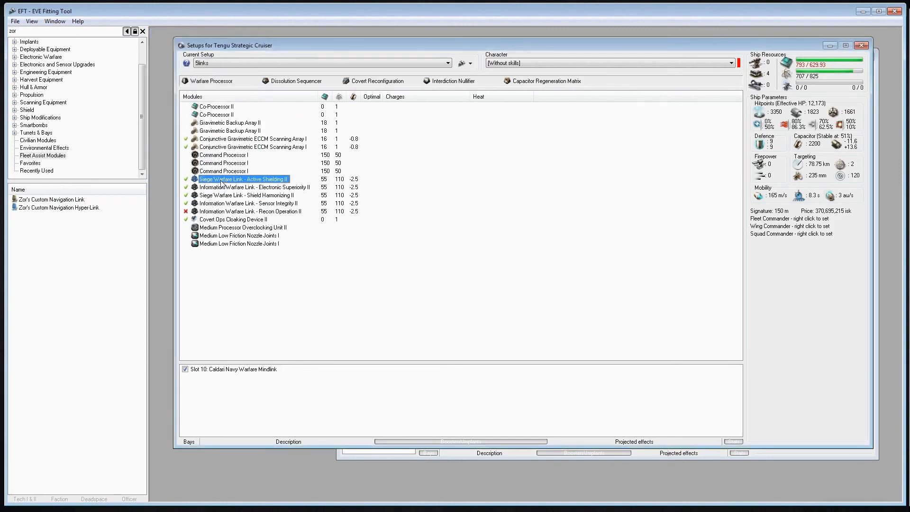
{"action": "left_click", "coordinate": [222, 194]}
{"action": "left_click", "coordinate": [223, 180]}
{"action": "left_click", "coordinate": [223, 194]}
{"action": "left_click", "coordinate": [222, 187]}
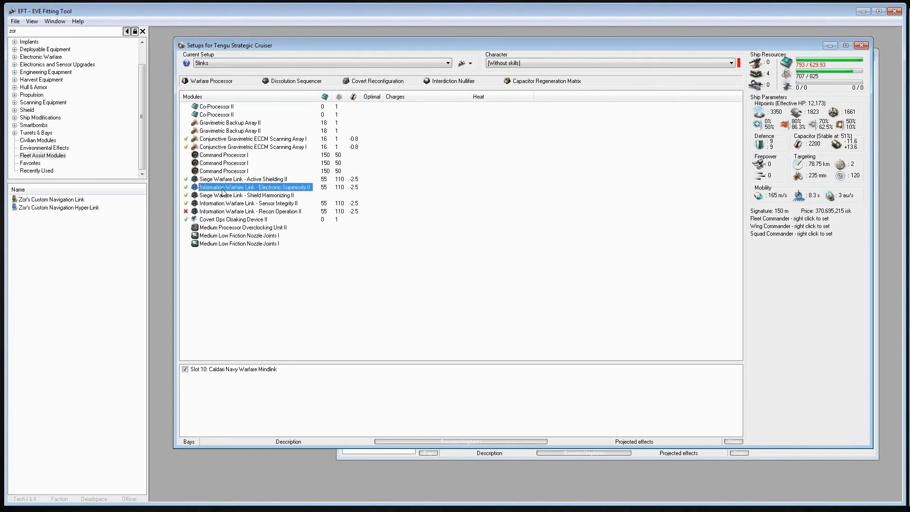
{"action": "left_click", "coordinate": [222, 203]}
{"action": "left_click", "coordinate": [220, 210]}
{"action": "left_click", "coordinate": [221, 201]}
{"action": "left_click", "coordinate": [221, 189]}
{"action": "left_click", "coordinate": [221, 203]}
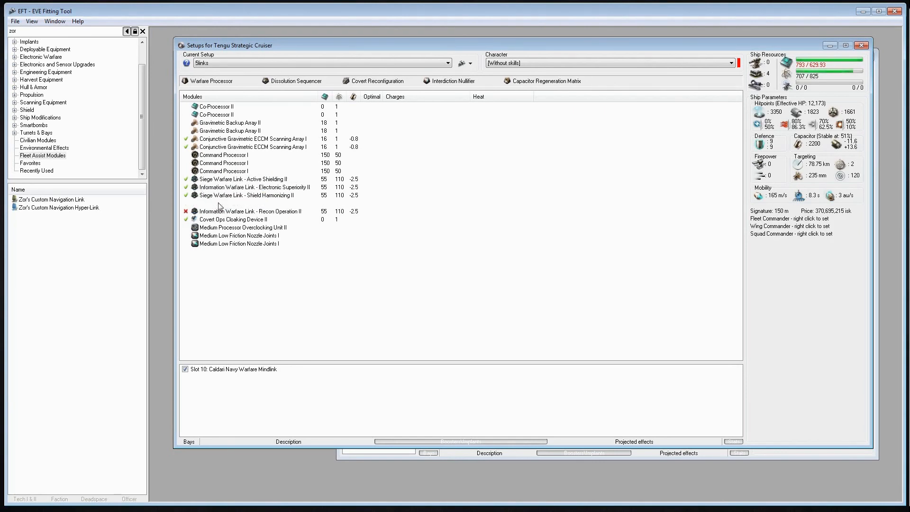
{"action": "left_click", "coordinate": [220, 214]}
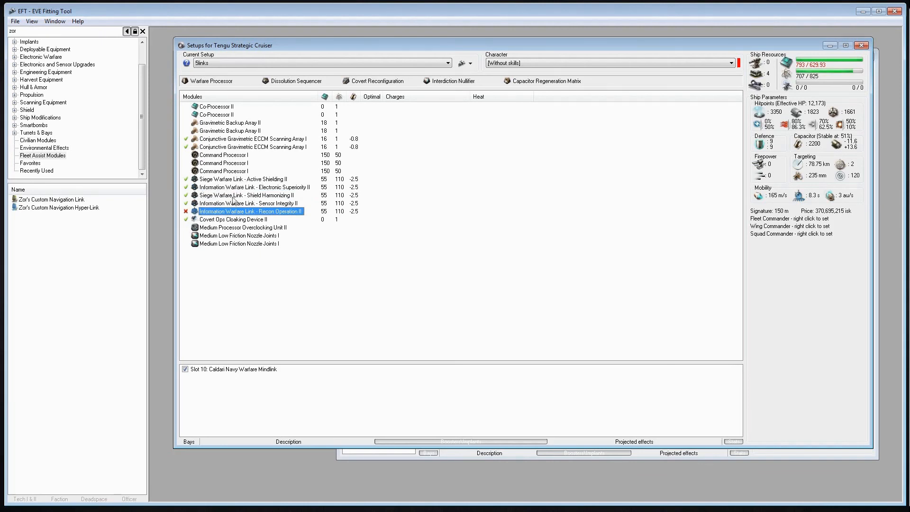
{"action": "left_click", "coordinate": [185, 212]}
{"action": "left_click", "coordinate": [441, 272]}
Set the Tengu setup's character to All level V and bring its window in front of the Crucifier setups
{"action": "left_click", "coordinate": [496, 65]}
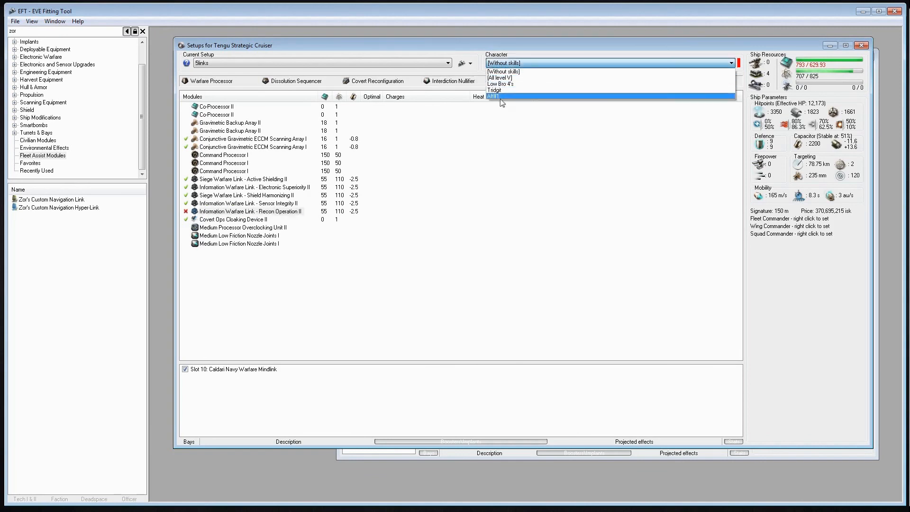
{"action": "left_click", "coordinate": [501, 78]}
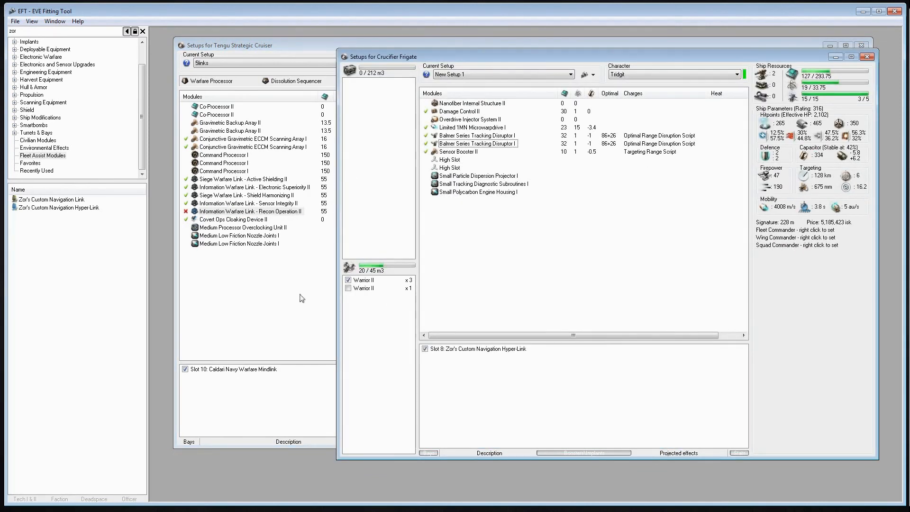
{"action": "left_click", "coordinate": [298, 312]}
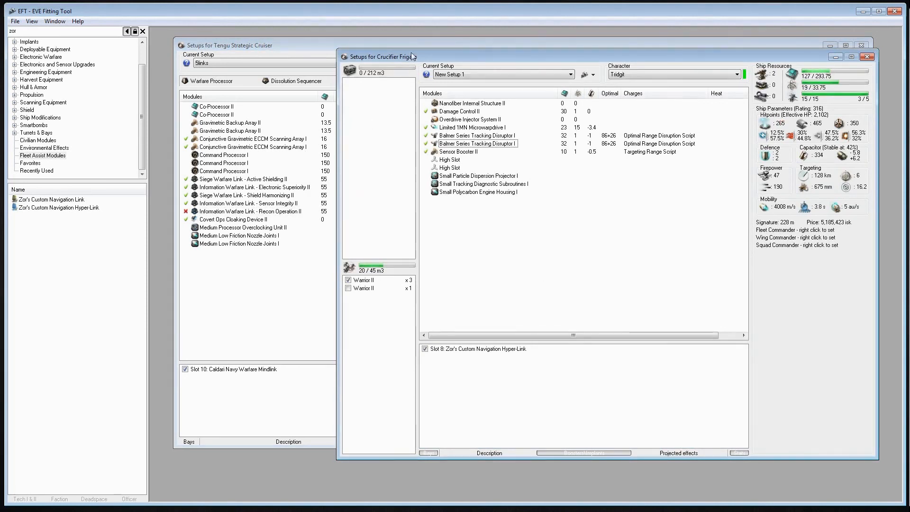
{"action": "left_click", "coordinate": [263, 295]}
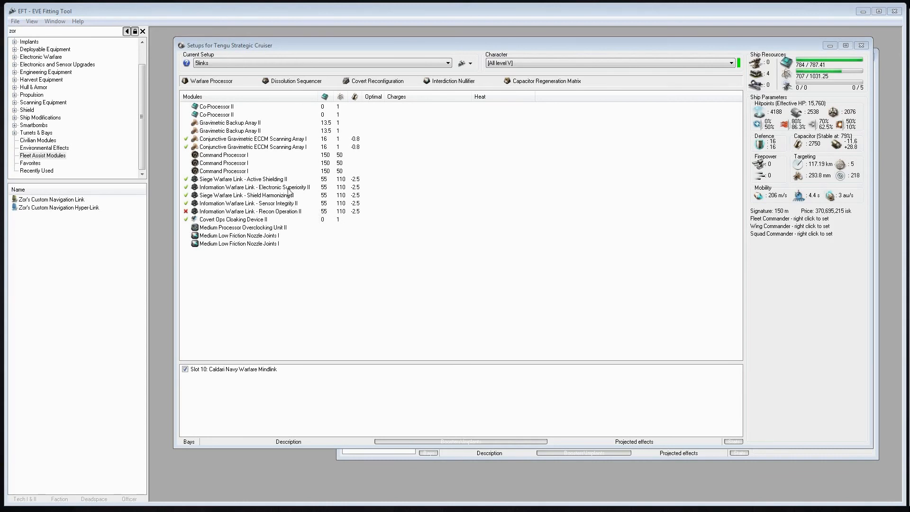
Read the module info of the Tengu's Information Warfare Links Sensor Integrity II and Recon Operation II, closing each info window
{"action": "right_click", "coordinate": [257, 204]}
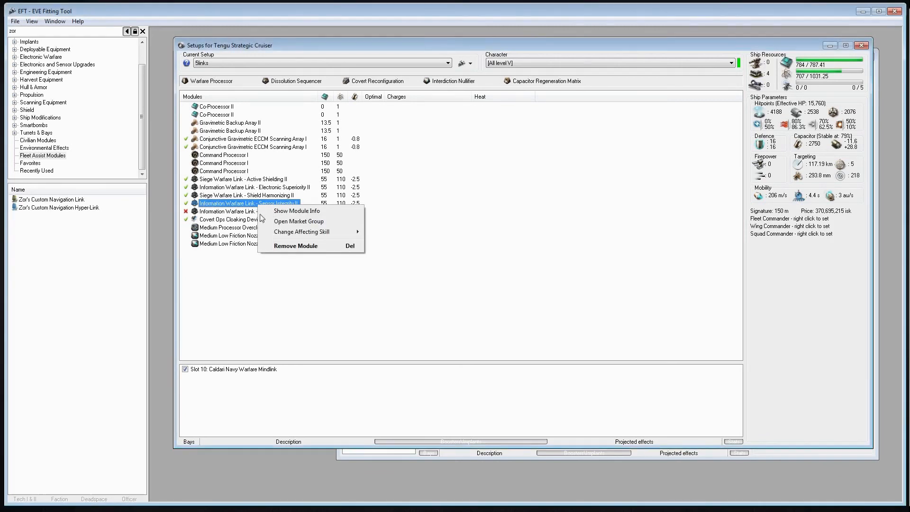
{"action": "left_click", "coordinate": [284, 209]}
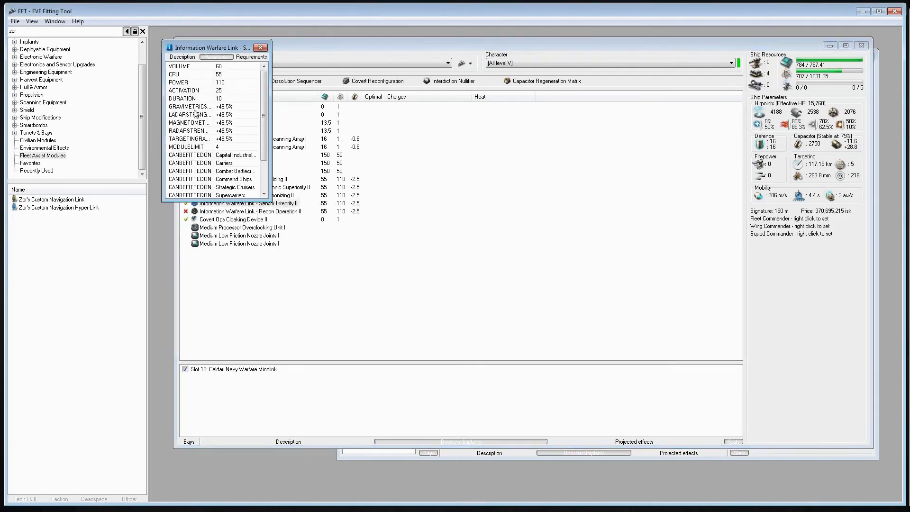
{"action": "key", "text": "ctrl+Tab"}
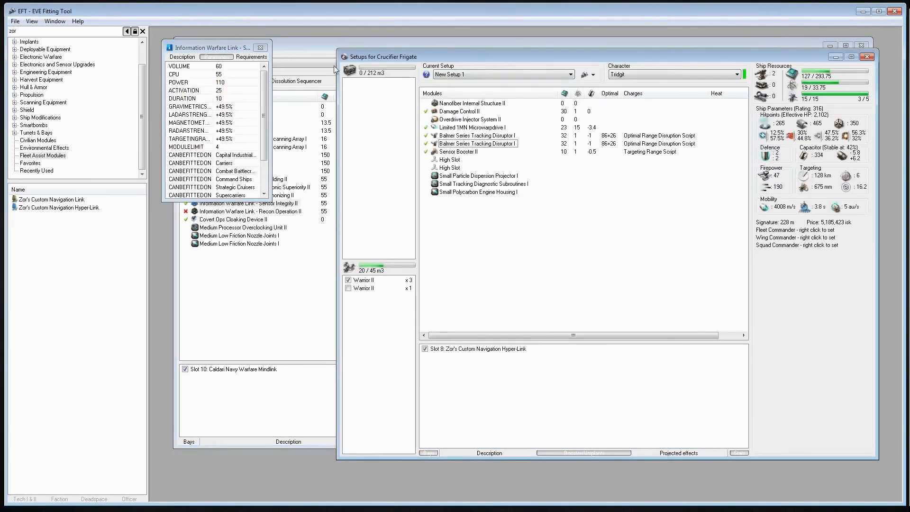
{"action": "left_click", "coordinate": [260, 47]}
{"action": "key", "text": "ctrl+Tab"}
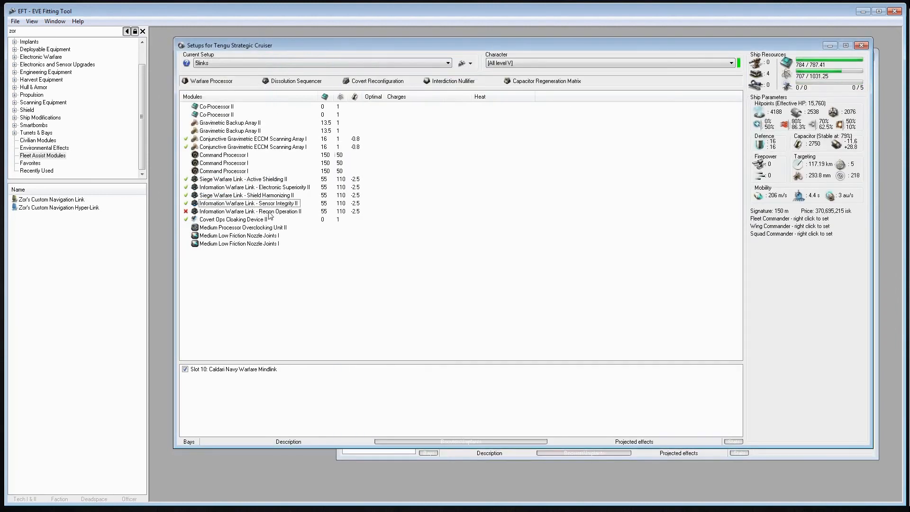
{"action": "right_click", "coordinate": [269, 211]}
{"action": "left_click", "coordinate": [342, 218]}
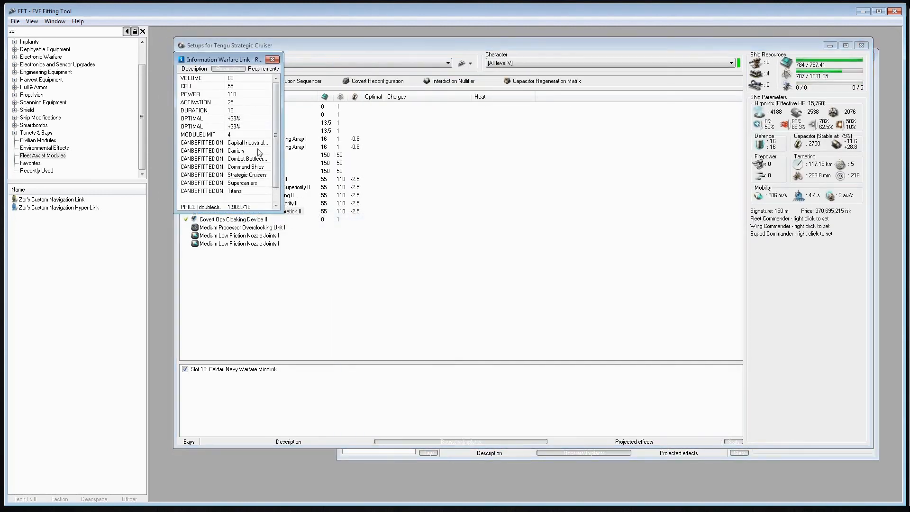
{"action": "left_click", "coordinate": [272, 60]}
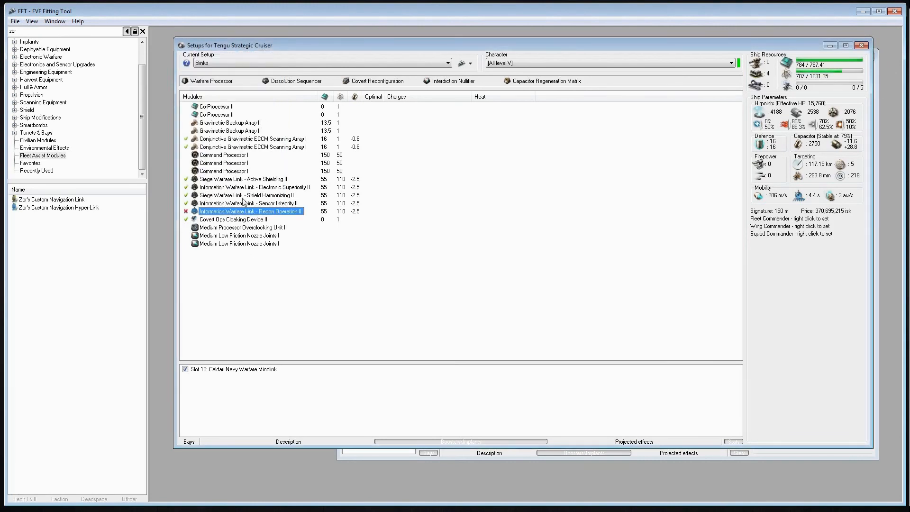
Deactivate the Tengu's Siege Warfare Link - Active Shielding II and activate its Information Warfare Link - Recon Operation II
{"action": "left_click", "coordinate": [187, 180]}
{"action": "left_click", "coordinate": [186, 212]}
{"action": "left_click", "coordinate": [374, 455]}
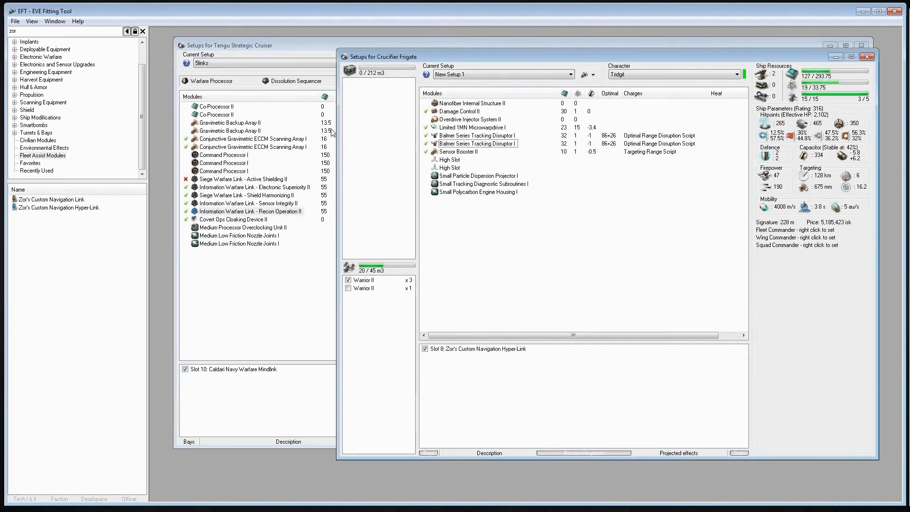
{"action": "left_click", "coordinate": [307, 48]}
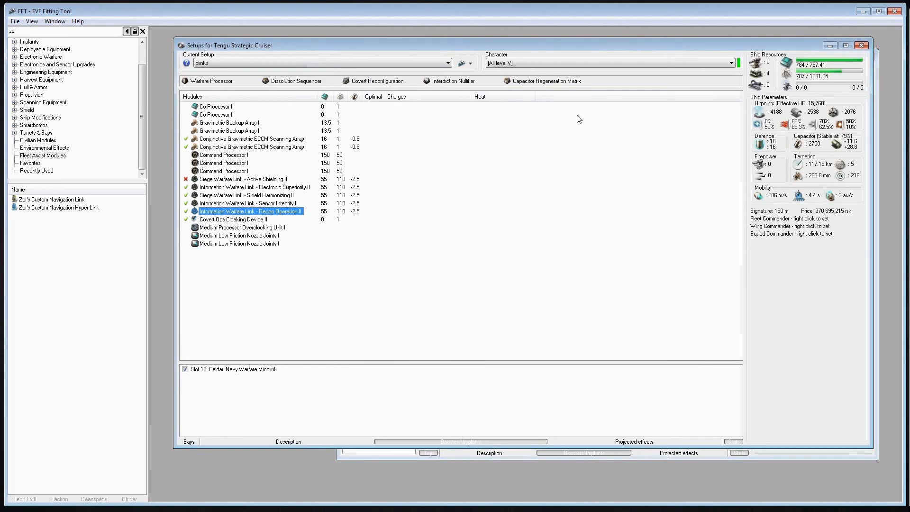
Narrow the Tengu setups window to uncover more of the Crucifier setups, keep the All level V character, and minimize the Tengu window
{"action": "left_click_drag", "start_coordinate": [871, 297], "coordinate": [484, 259]}
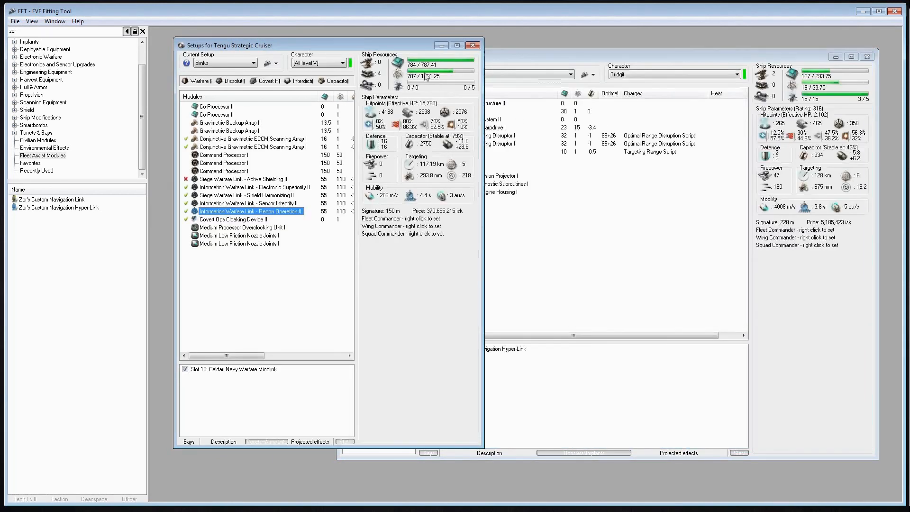
{"action": "left_click", "coordinate": [442, 45]}
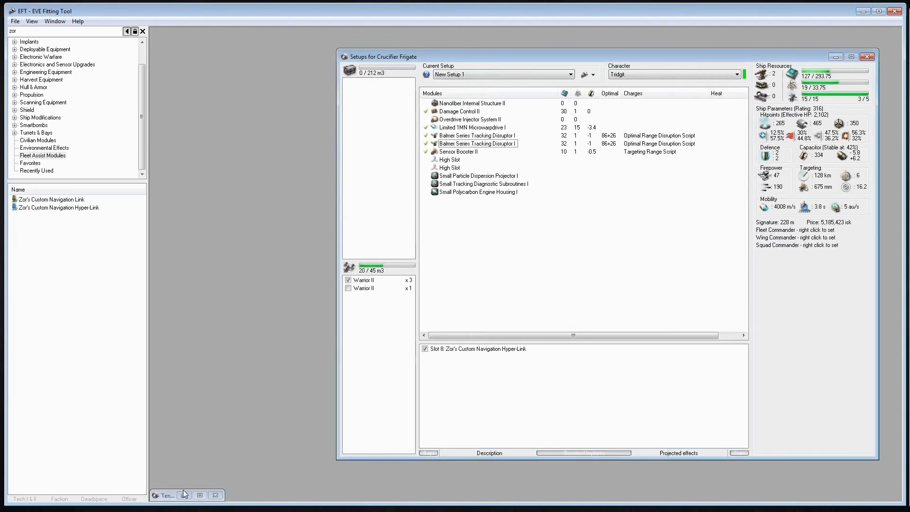
{"action": "left_click", "coordinate": [184, 495]}
{"action": "left_click", "coordinate": [314, 66]}
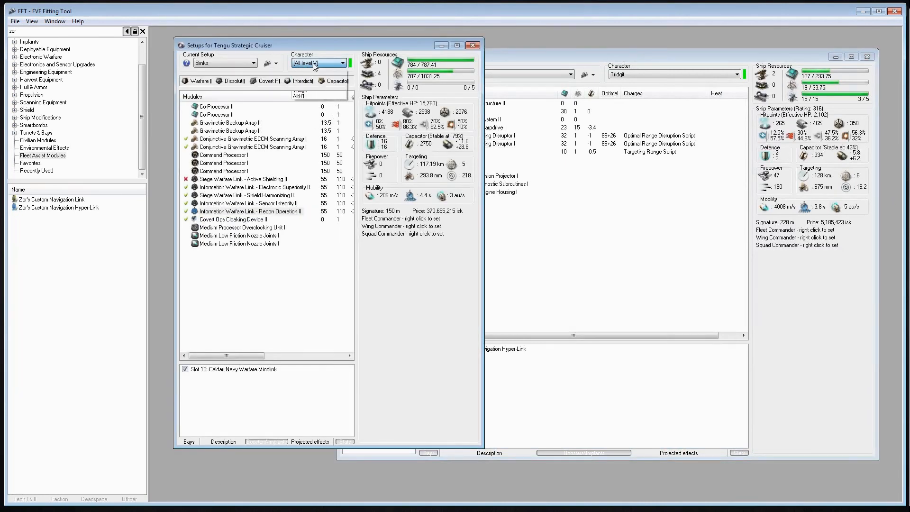
{"action": "left_click", "coordinate": [312, 66]}
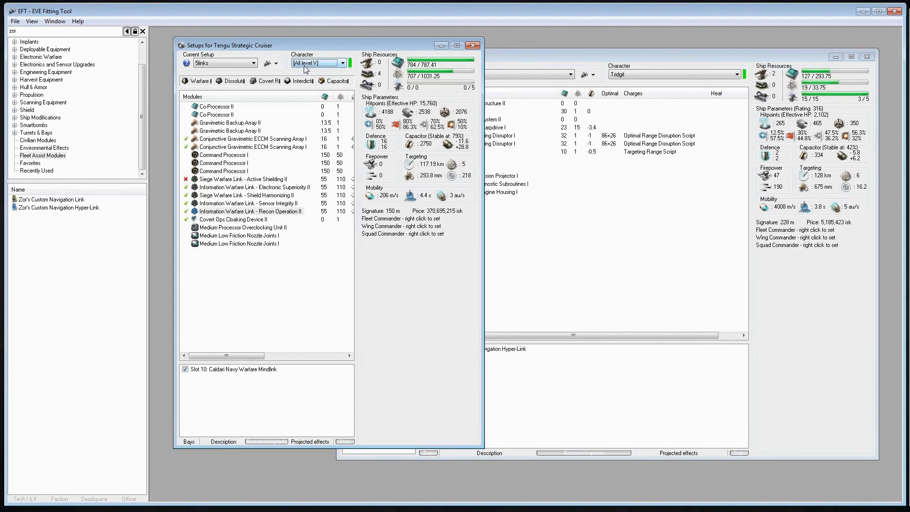
{"action": "left_click", "coordinate": [440, 45]}
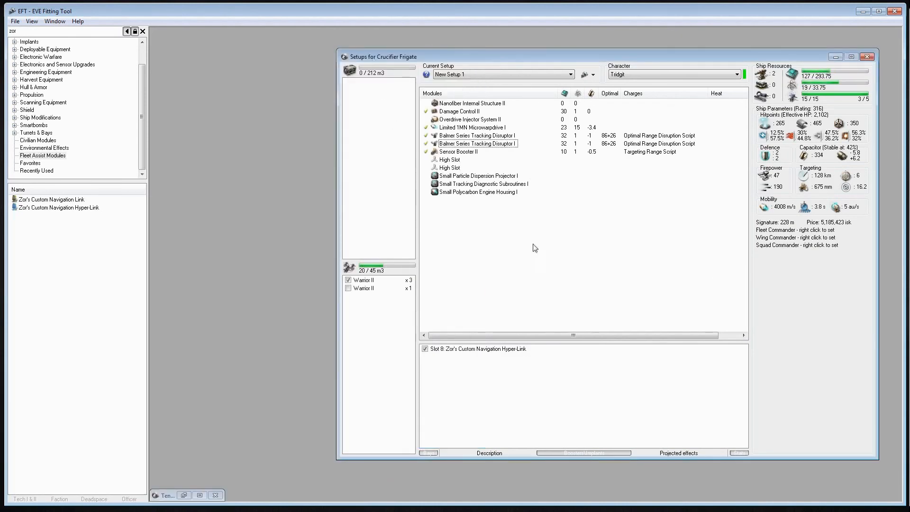
Assign the Tengu (5links) ship's bonuses as the Crucifier's squad commander boosts
{"action": "right_click", "coordinate": [799, 251]}
{"action": "mouse_move", "coordinate": [817, 269]}
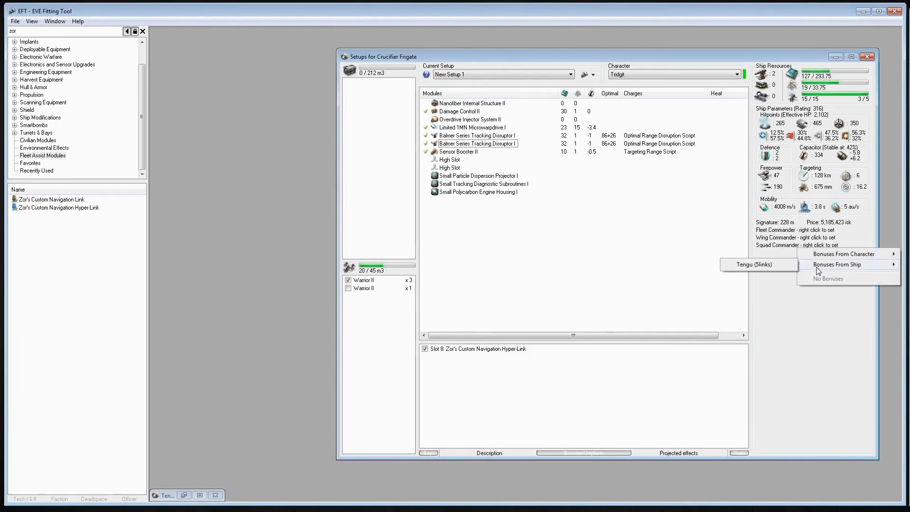
{"action": "left_click", "coordinate": [756, 268]}
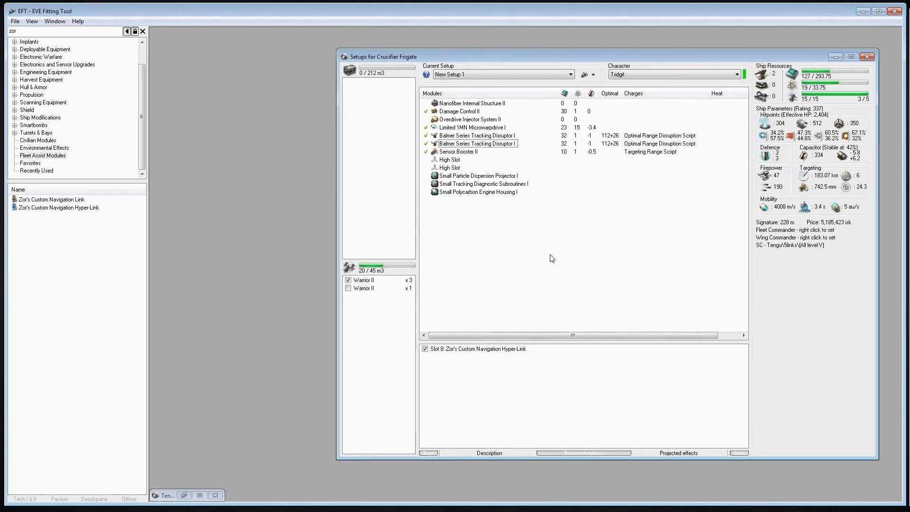
Restore the minimized Tengu setups window and review its mindlink implant and character setting
{"action": "left_click", "coordinate": [184, 495]}
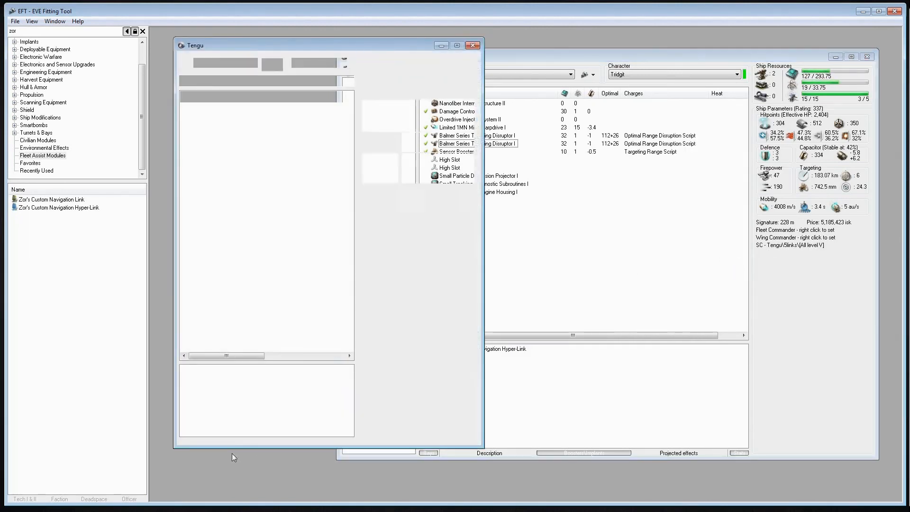
{"action": "left_click", "coordinate": [253, 371]}
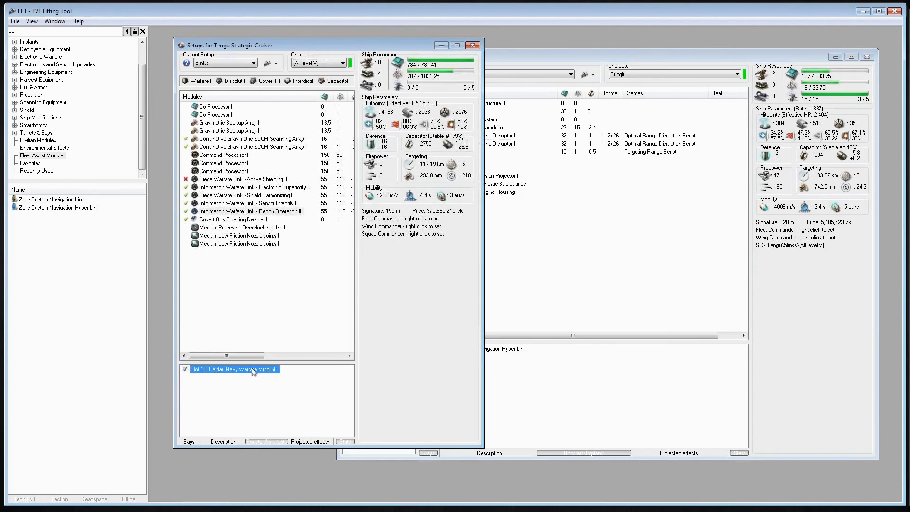
{"action": "left_click", "coordinate": [308, 65]}
{"action": "left_click", "coordinate": [310, 65]}
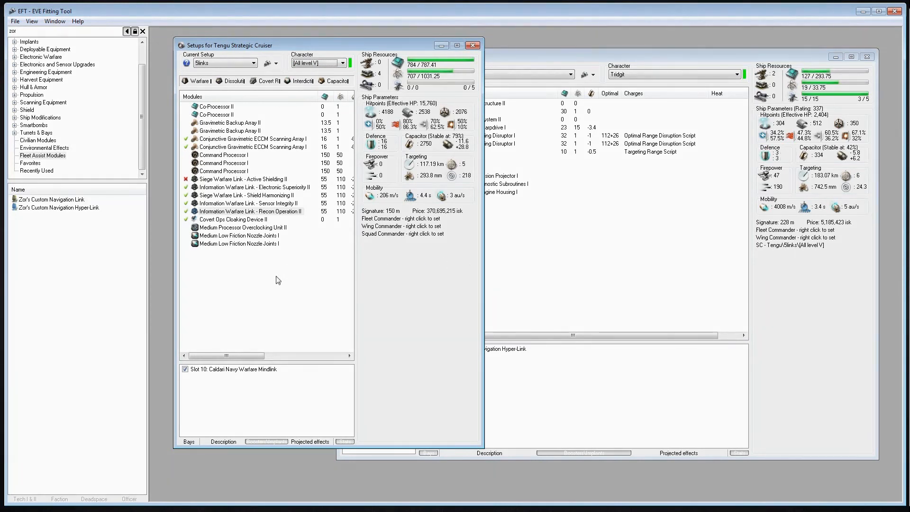
{"action": "left_click", "coordinate": [290, 269]}
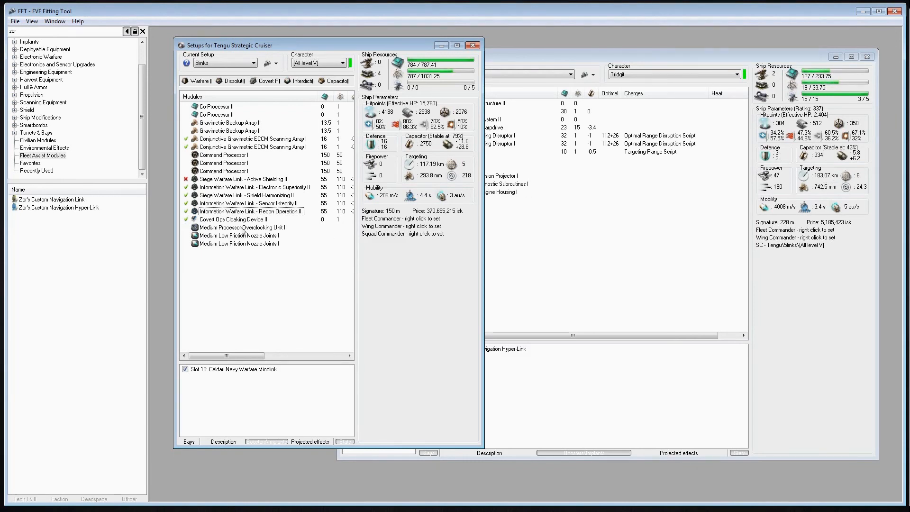
Compare the Crucifier's tracking disruptor range with the Tengu's Recon Operation II link switched off, and reactivate the link
{"action": "left_click", "coordinate": [186, 211]}
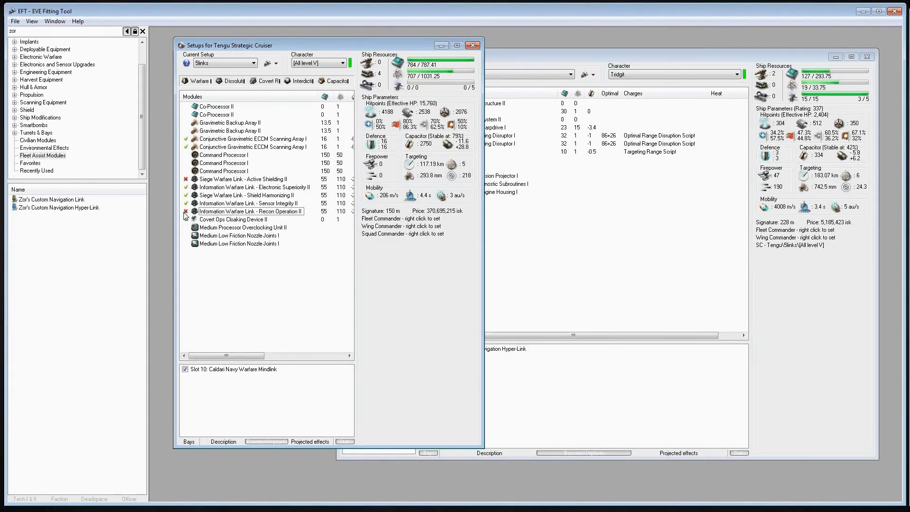
{"action": "left_click", "coordinate": [572, 277]}
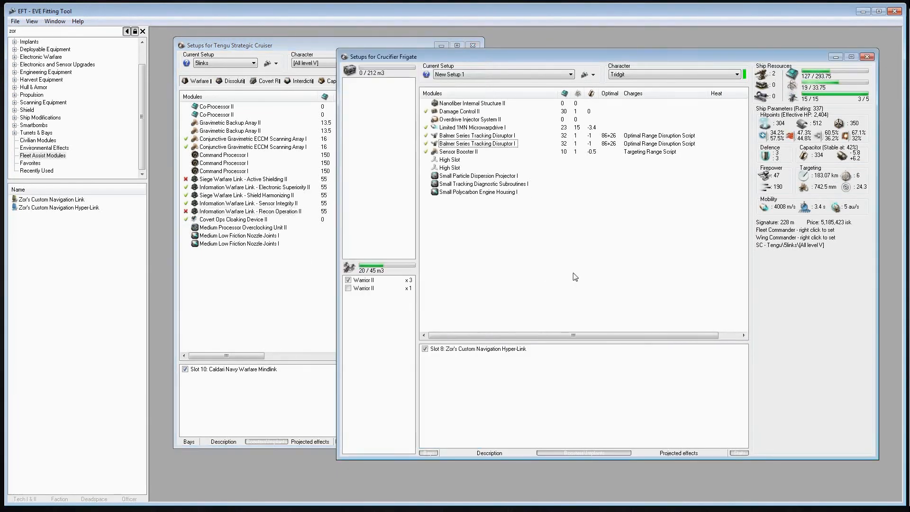
{"action": "left_click", "coordinate": [316, 287]}
{"action": "left_click", "coordinate": [596, 272]}
{"action": "left_click", "coordinate": [250, 300]}
{"action": "left_click", "coordinate": [557, 250]}
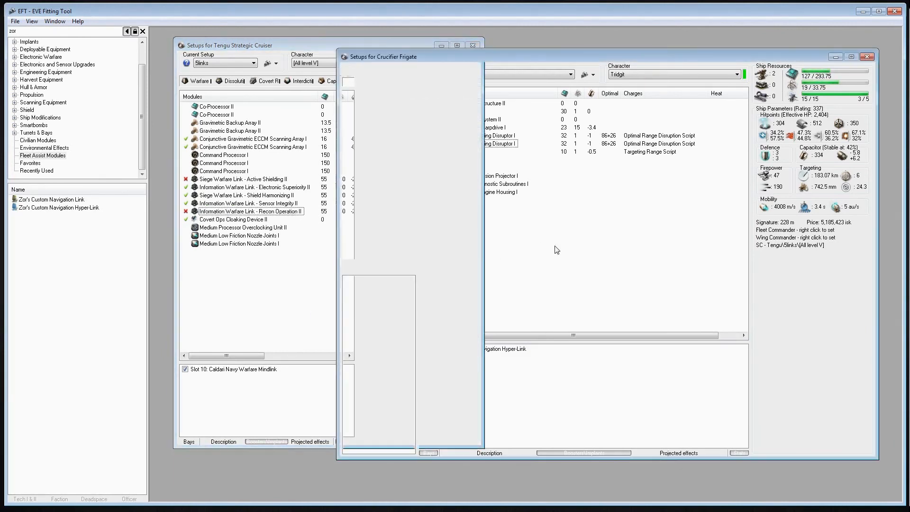
{"action": "left_click", "coordinate": [286, 292]}
{"action": "left_click", "coordinate": [514, 268]}
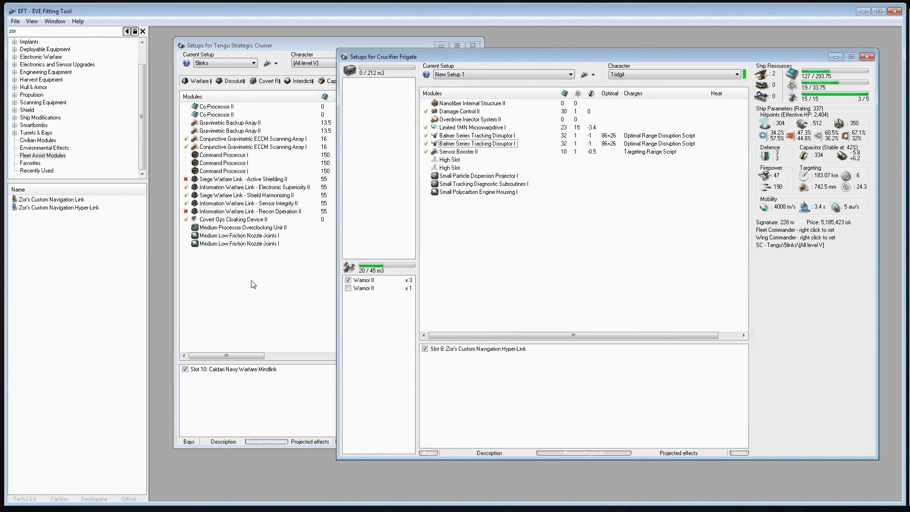
{"action": "left_click", "coordinate": [253, 284]}
{"action": "left_click", "coordinate": [418, 264]}
{"action": "left_click", "coordinate": [275, 263]}
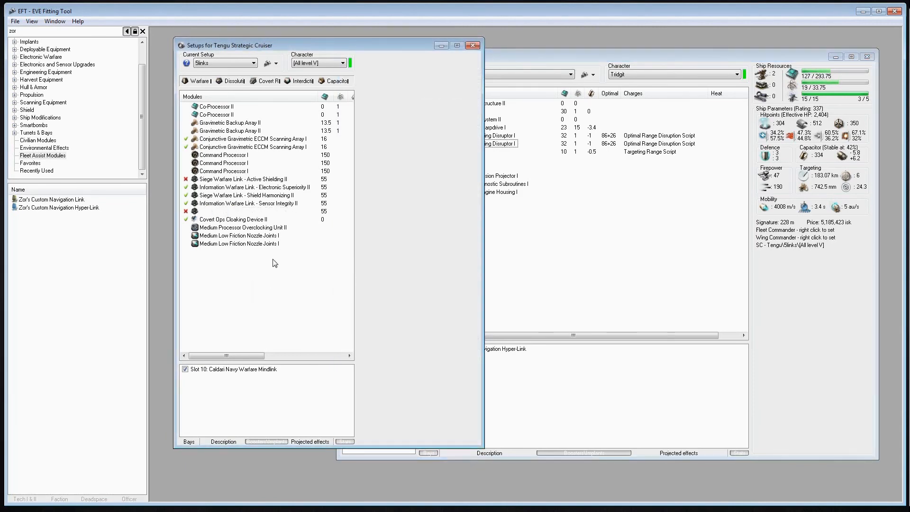
{"action": "left_click", "coordinate": [186, 212]}
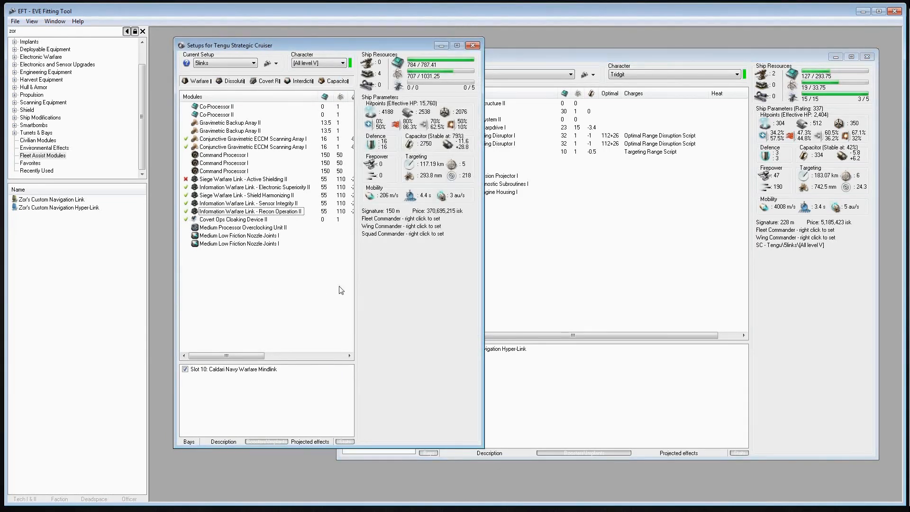
Compare the Crucifier's boosted stats with the Tengu's character set to Without skills, and set it back to All level V
{"action": "left_click", "coordinate": [313, 63]}
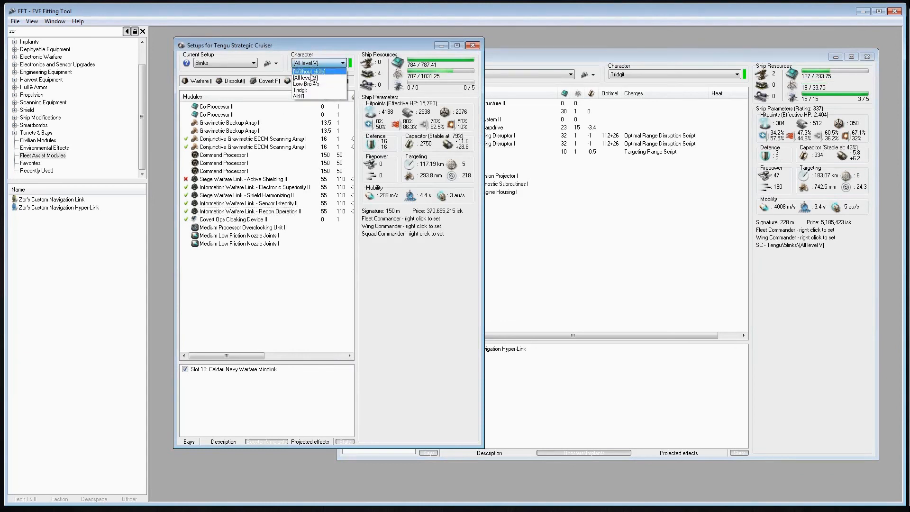
{"action": "left_click", "coordinate": [312, 72]}
{"action": "left_click", "coordinate": [604, 257]}
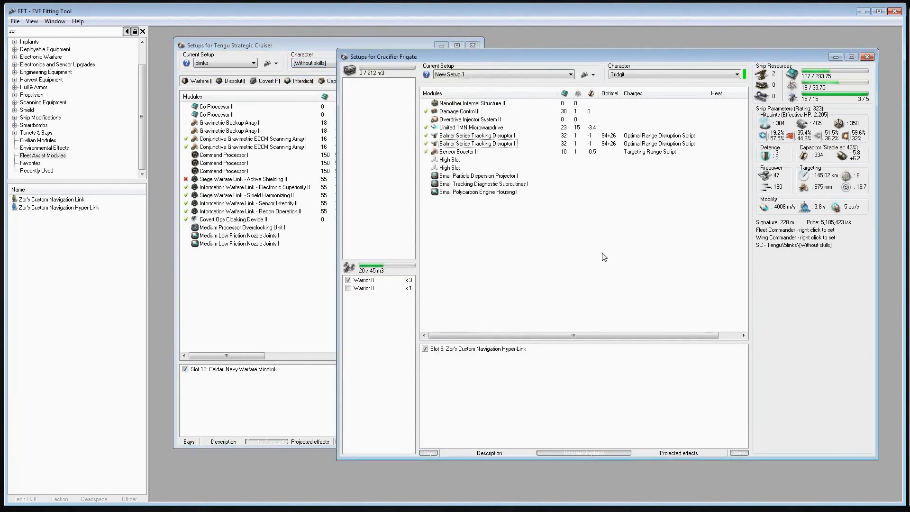
{"action": "left_click", "coordinate": [312, 273]}
{"action": "left_click", "coordinate": [751, 202]}
{"action": "left_click", "coordinate": [251, 211]}
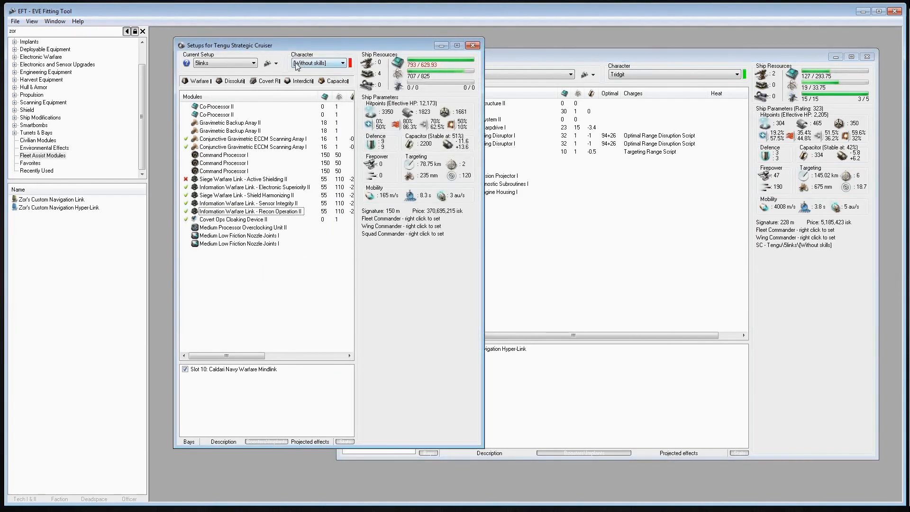
{"action": "left_click", "coordinate": [297, 65]}
{"action": "left_click", "coordinate": [313, 78]}
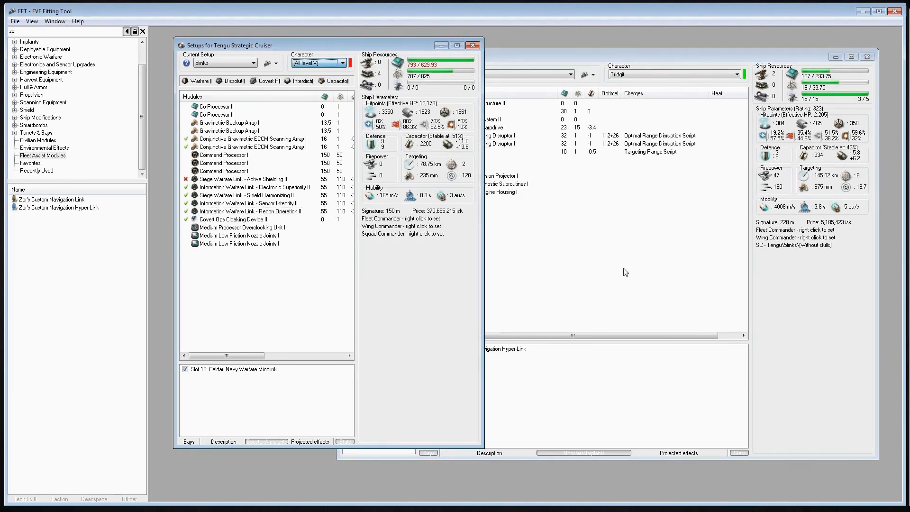
Check the optimal range and falloff in the Crucifier's second Balmer Series Tracking Disruptor I module info, and close it
{"action": "left_click", "coordinate": [627, 268]}
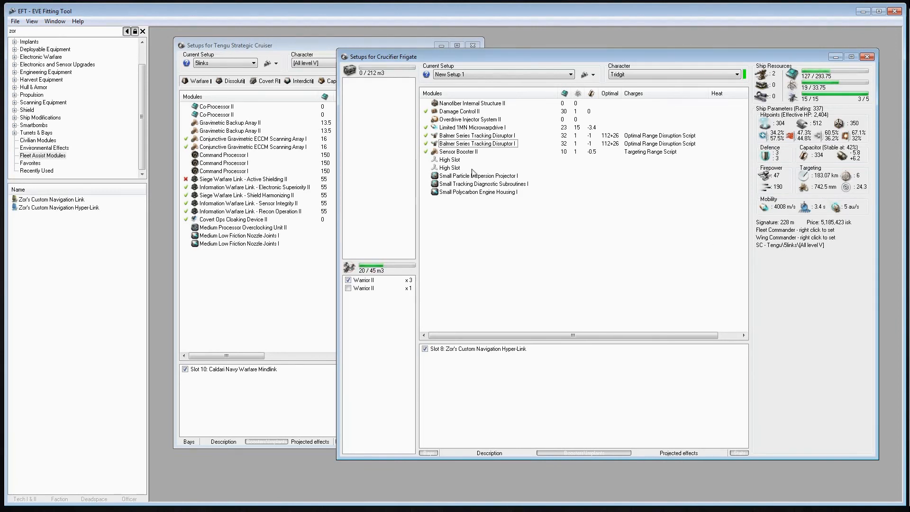
{"action": "left_click", "coordinate": [495, 144]}
{"action": "right_click", "coordinate": [493, 143]}
{"action": "left_click", "coordinate": [507, 152]}
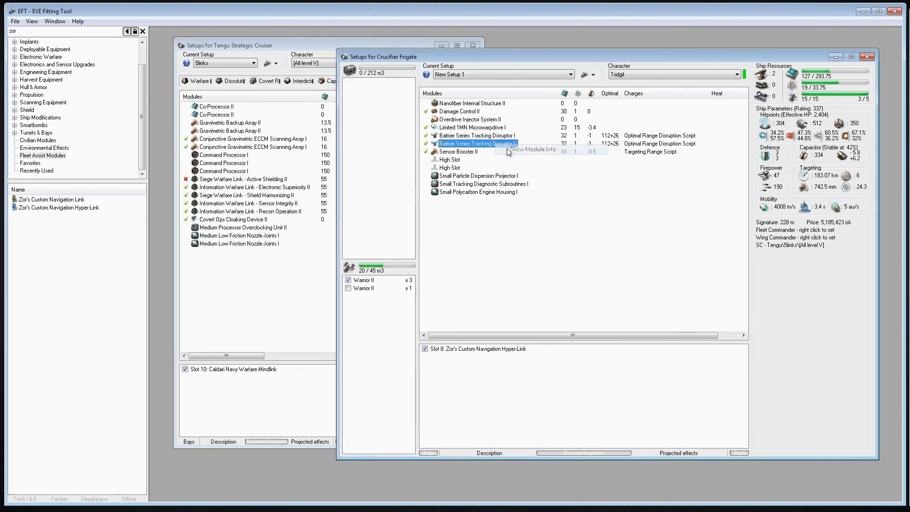
{"action": "left_click", "coordinate": [251, 155]}
{"action": "left_click", "coordinate": [247, 132]}
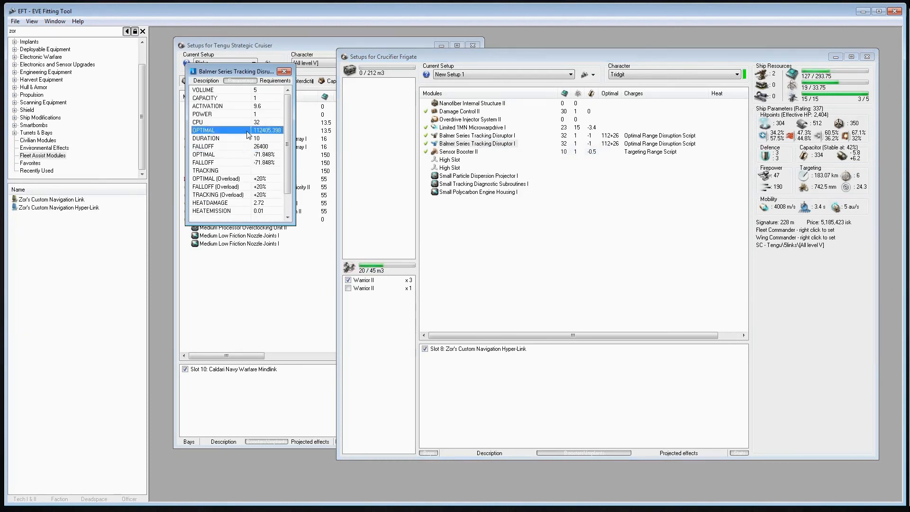
{"action": "left_click", "coordinate": [237, 147]}
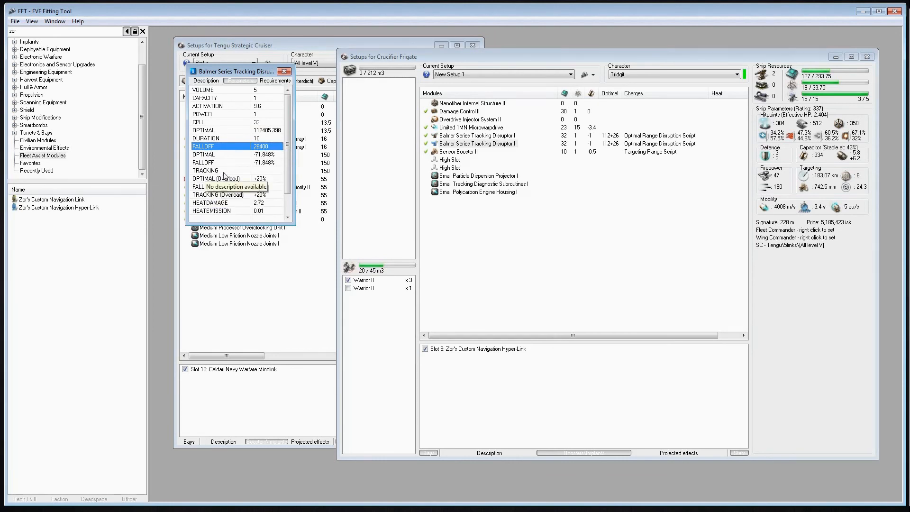
{"action": "left_click", "coordinate": [285, 72]}
{"action": "left_click", "coordinate": [515, 242]}
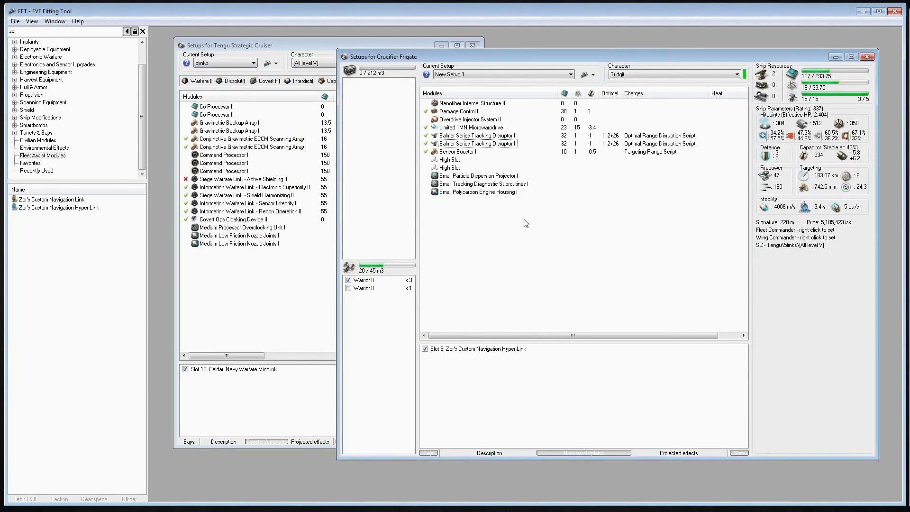
{"action": "right_click", "coordinate": [523, 219]}
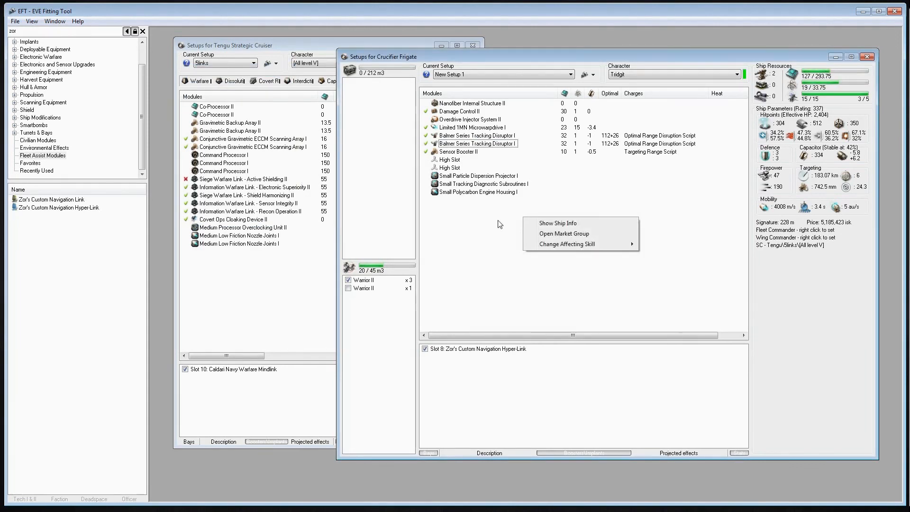
Bring the Tengu setups window to the front and widen it to reveal more module columns
{"action": "left_click", "coordinate": [445, 254]}
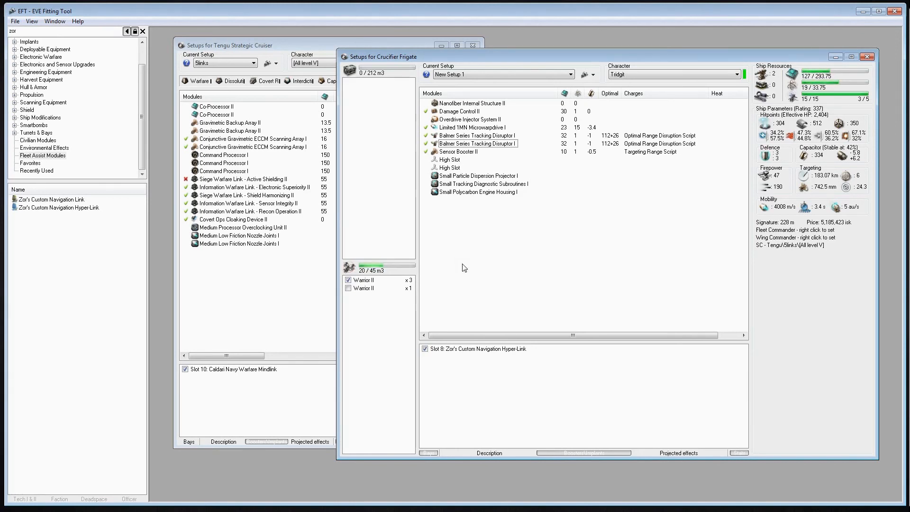
{"action": "key", "text": "ctrl+Tab"}
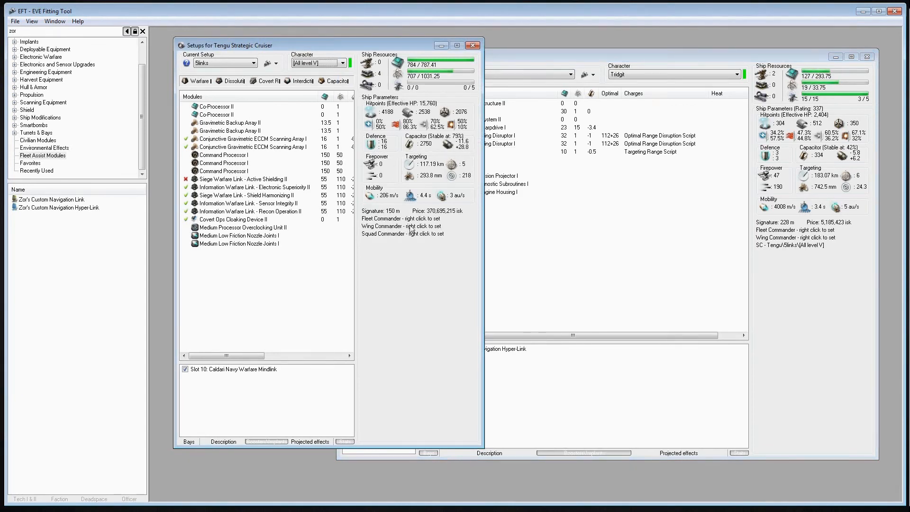
{"action": "left_click_drag", "start_coordinate": [482, 236], "coordinate": [585, 243]}
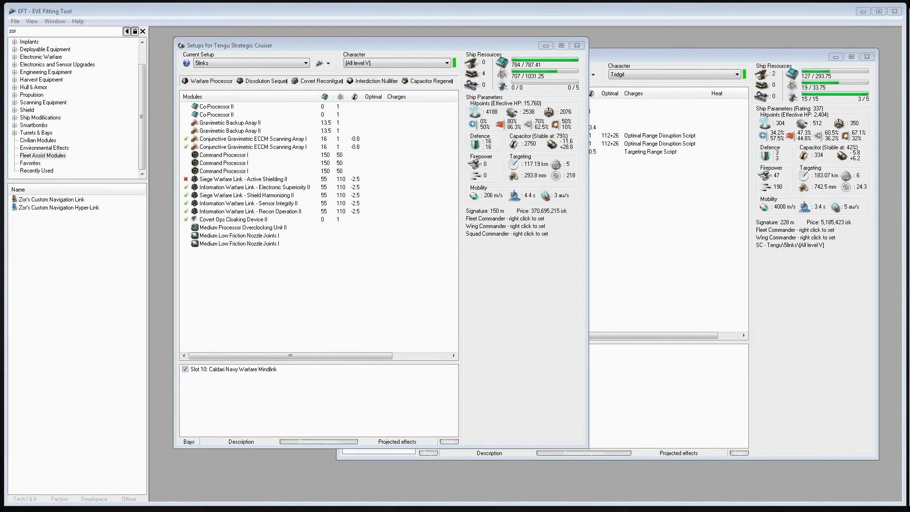
{"action": "left_click", "coordinate": [658, 327]}
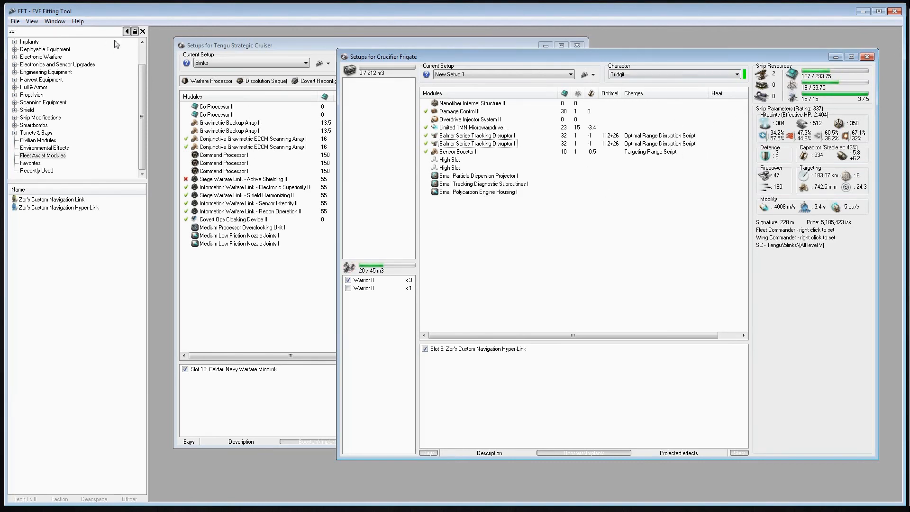
{"action": "left_click", "coordinate": [54, 21]}
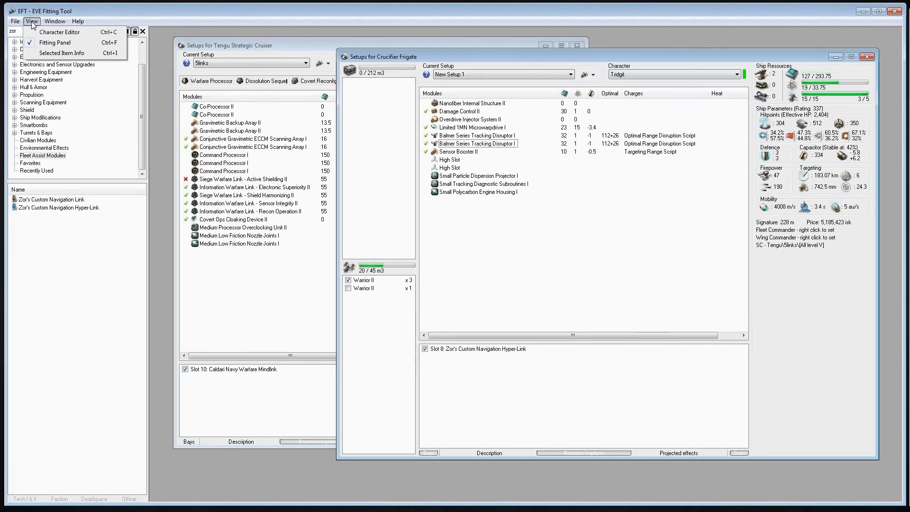
{"action": "left_click", "coordinate": [450, 206]}
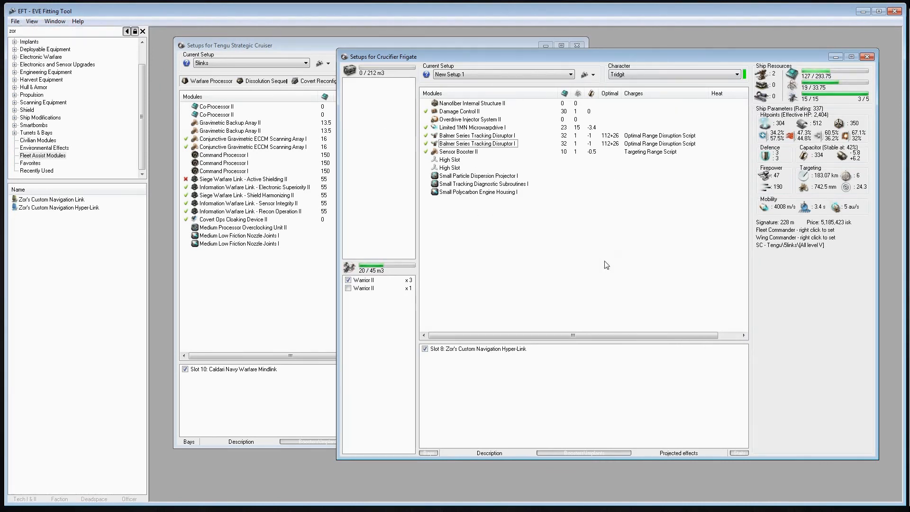
Close the Crucifier and Tengu setups windows to clear the workspace
{"action": "right_click", "coordinate": [659, 227]}
{"action": "left_click", "coordinate": [593, 231]}
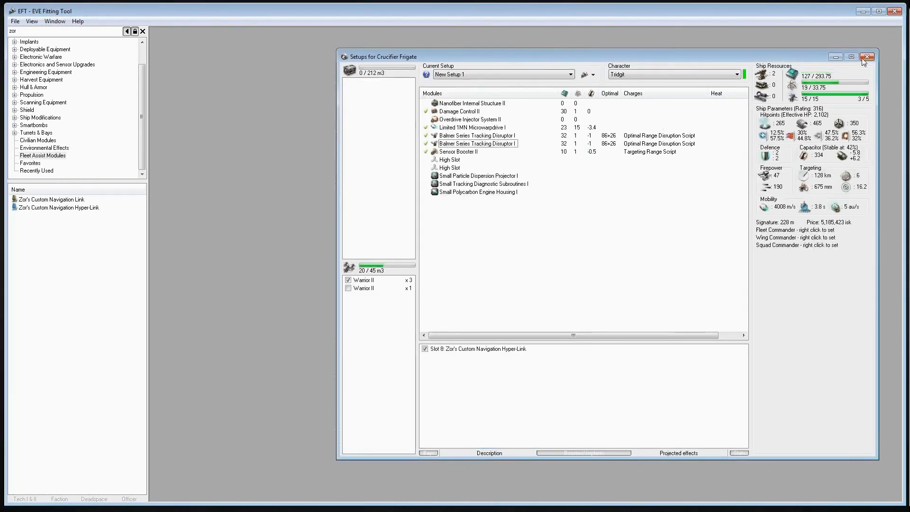
{"action": "left_click", "coordinate": [865, 58]}
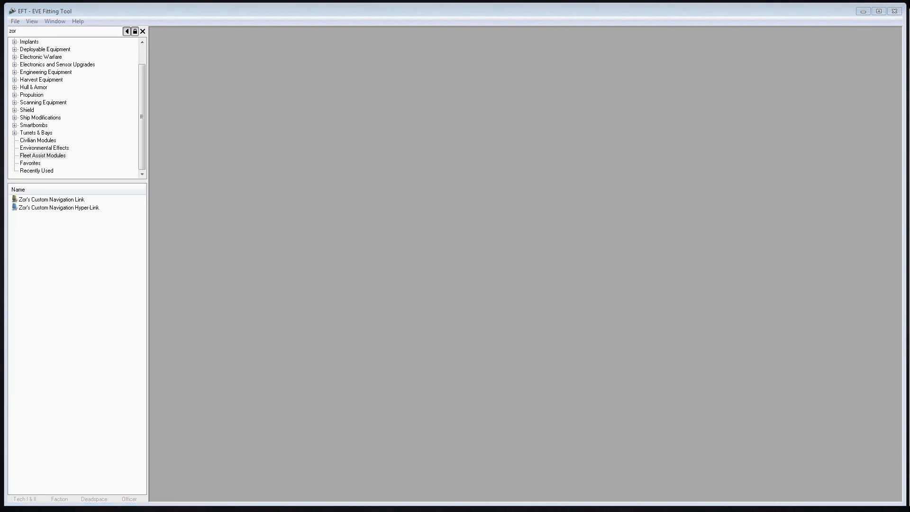
Switch to Chrome, search the web for "eft download", and open the EFT v2.29 - Mosaic thread on the EVE Online forums
{"action": "left_click_drag", "start_coordinate": [908, 138], "coordinate": [752, 25]}
{"action": "left_click", "coordinate": [463, 199]}
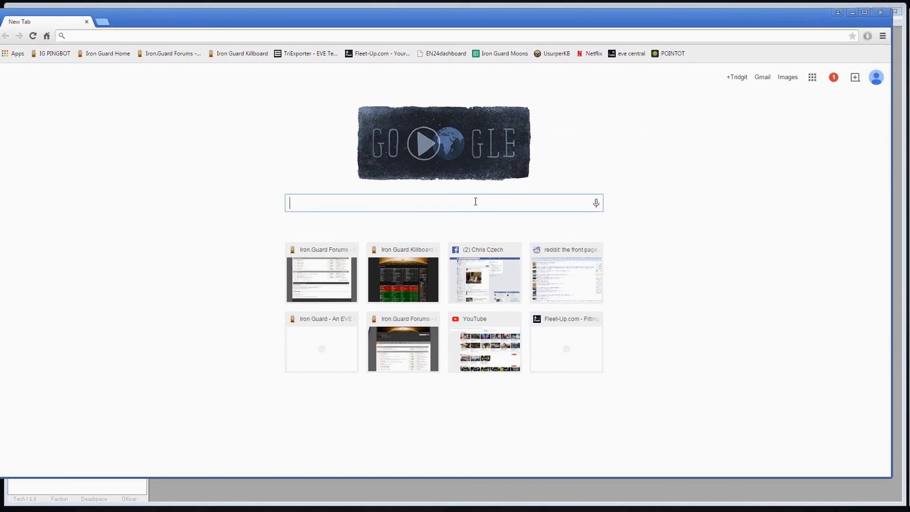
{"action": "type", "text": "eft download"}
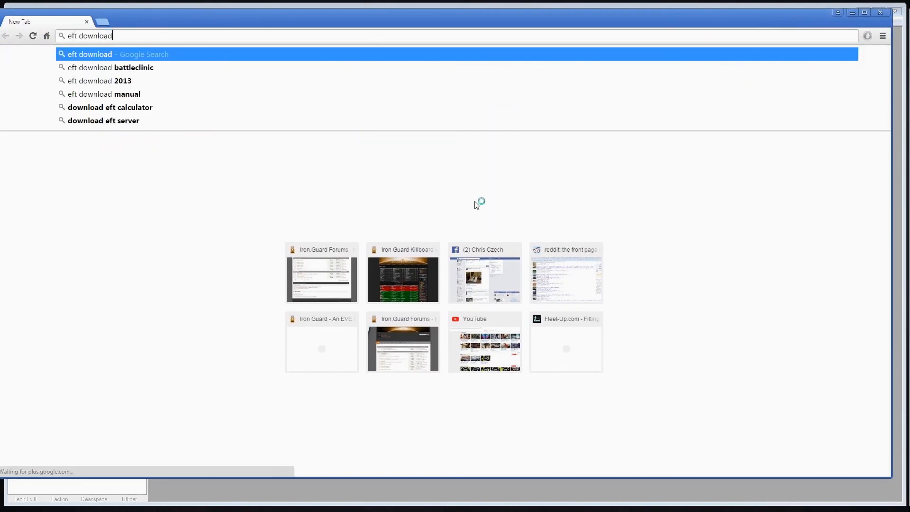
{"action": "key", "text": "Return"}
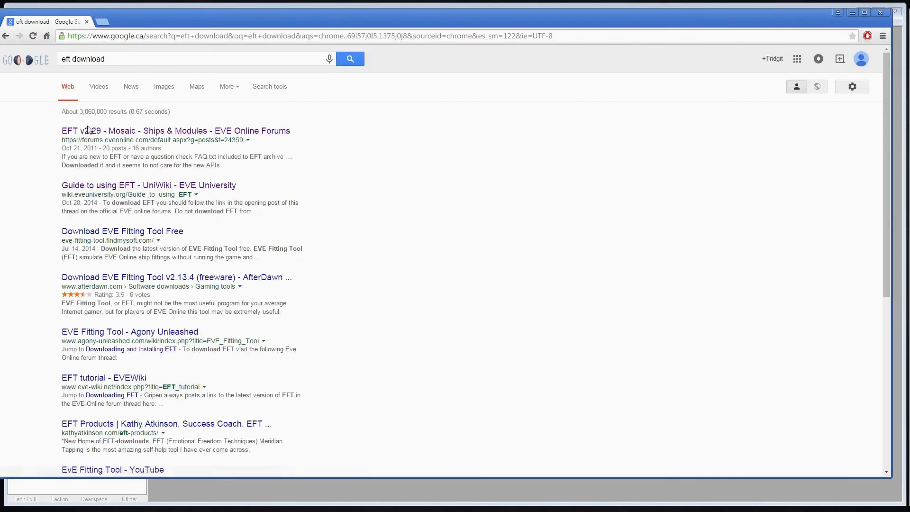
{"action": "left_click", "coordinate": [90, 133]}
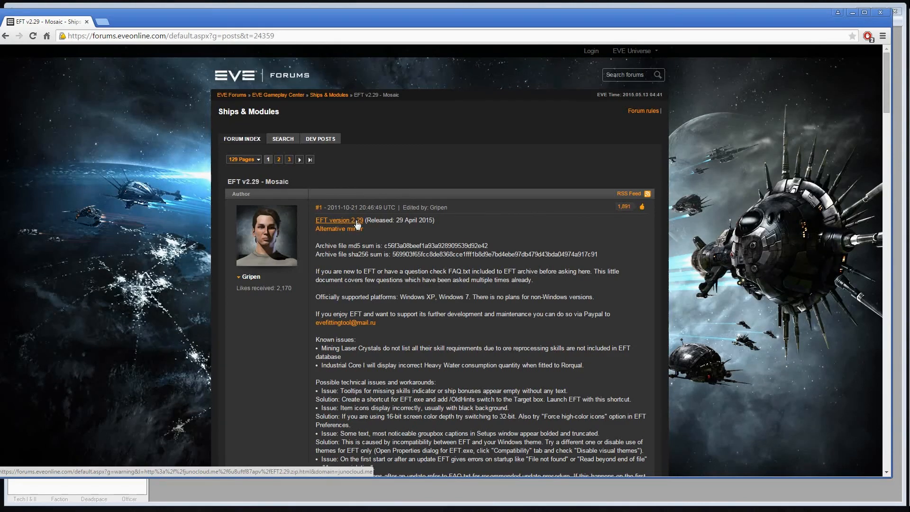
Download EFT2.29.zip from the forum thread's alternative mirror, and switch back to EVE Fitting Tool
{"action": "left_click", "coordinate": [332, 230]}
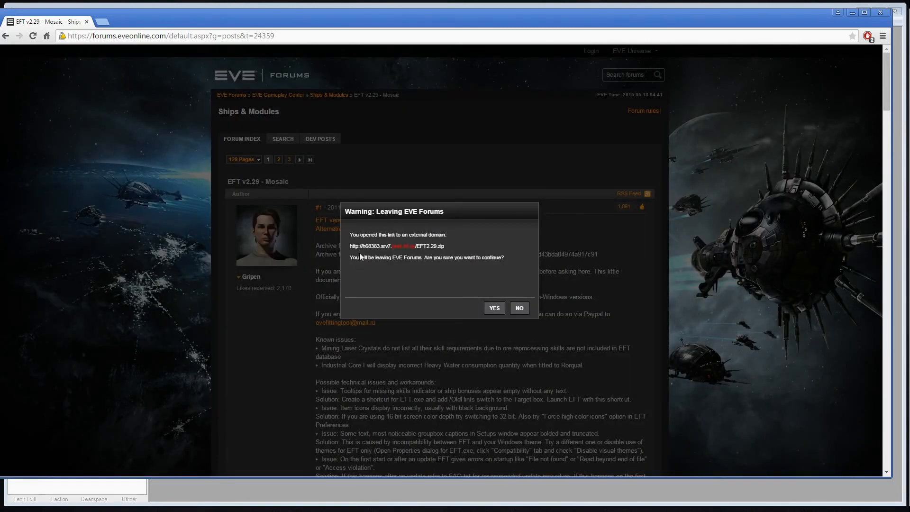
{"action": "left_click", "coordinate": [494, 308]}
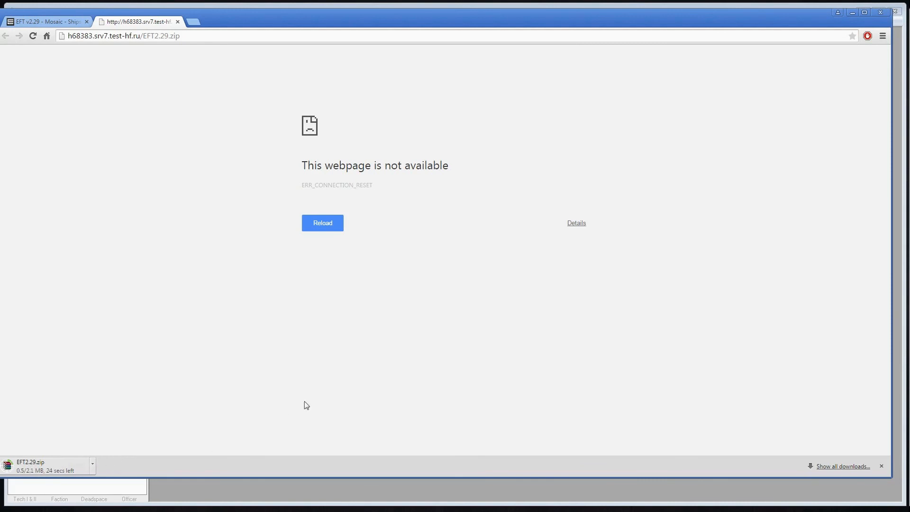
{"action": "left_click", "coordinate": [53, 23]}
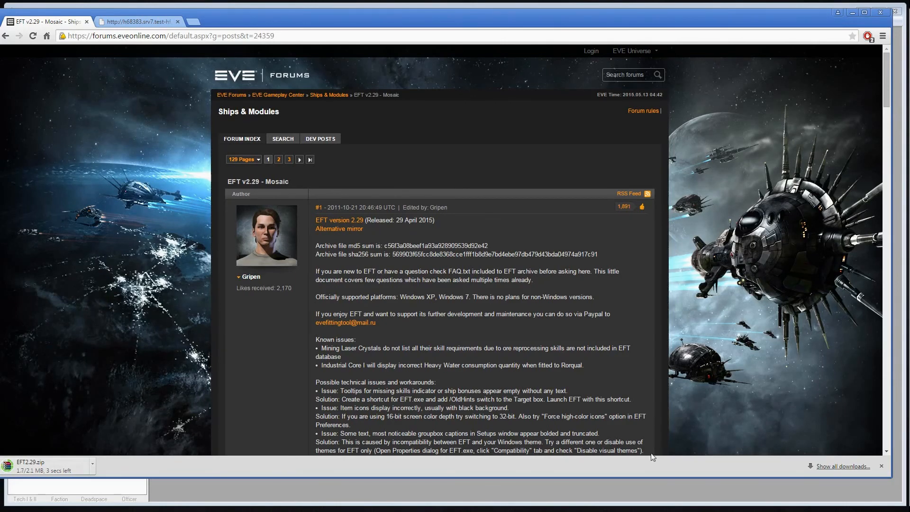
{"action": "left_click", "coordinate": [646, 485]}
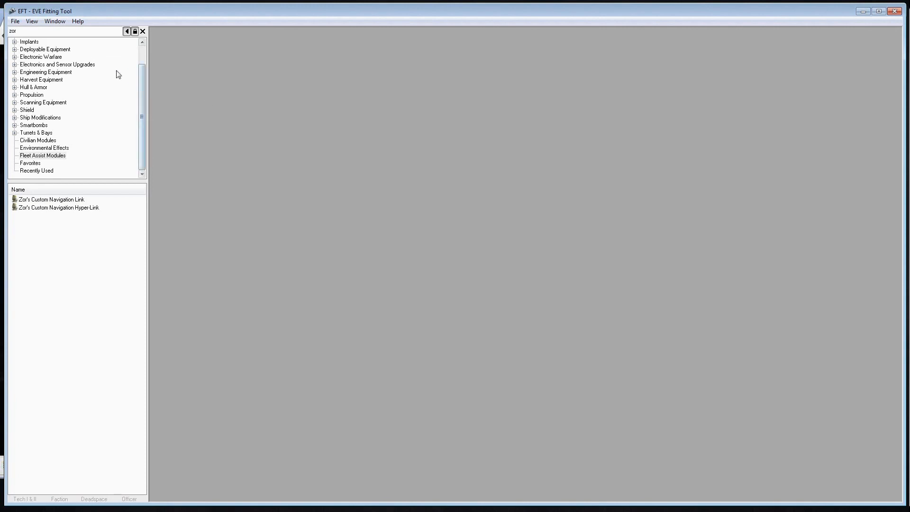
Search the item browser for "talos" and open the Talos battlecruiser's setups window
{"action": "left_click", "coordinate": [28, 22]}
{"action": "left_click", "coordinate": [29, 22]}
{"action": "left_click", "coordinate": [28, 21]}
{"action": "left_click", "coordinate": [27, 33]}
{"action": "type", "text": "talos"}
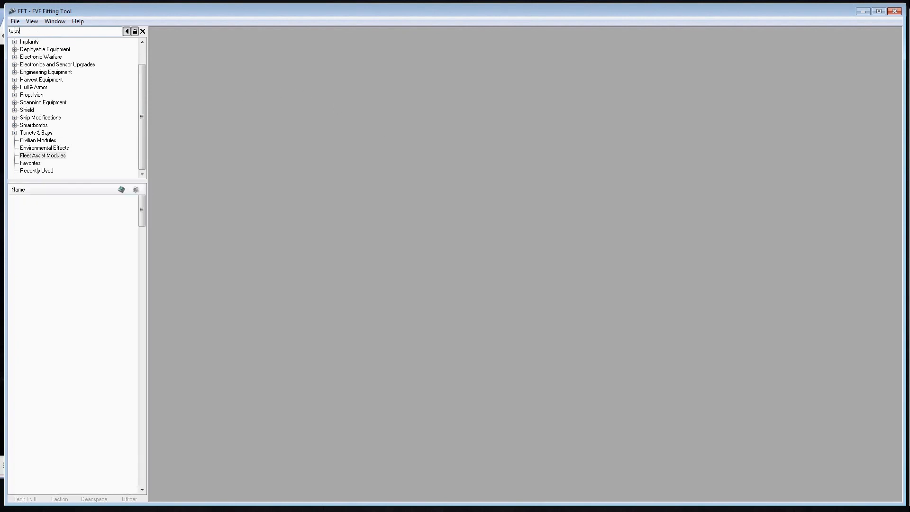
{"action": "left_click", "coordinate": [23, 199]}
{"action": "double_click", "coordinate": [23, 199]}
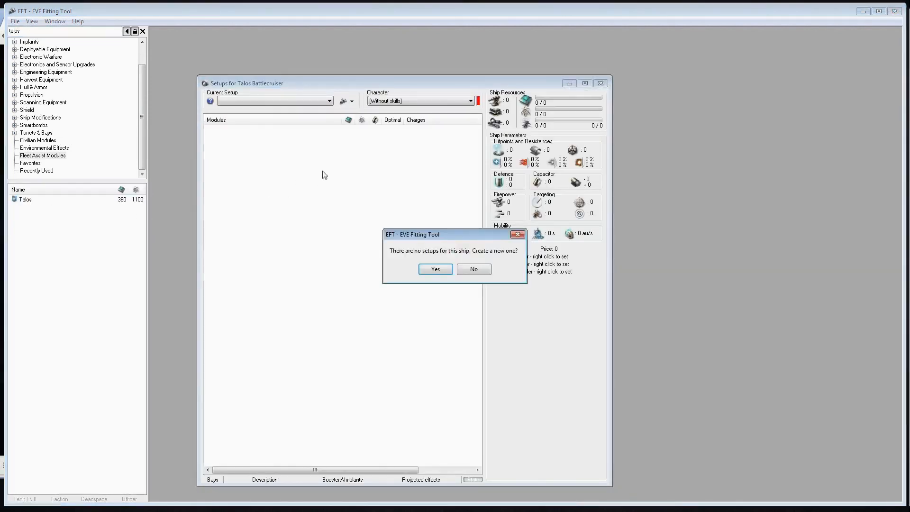
Create a new Talos setup named "nano"
{"action": "left_click", "coordinate": [429, 270]}
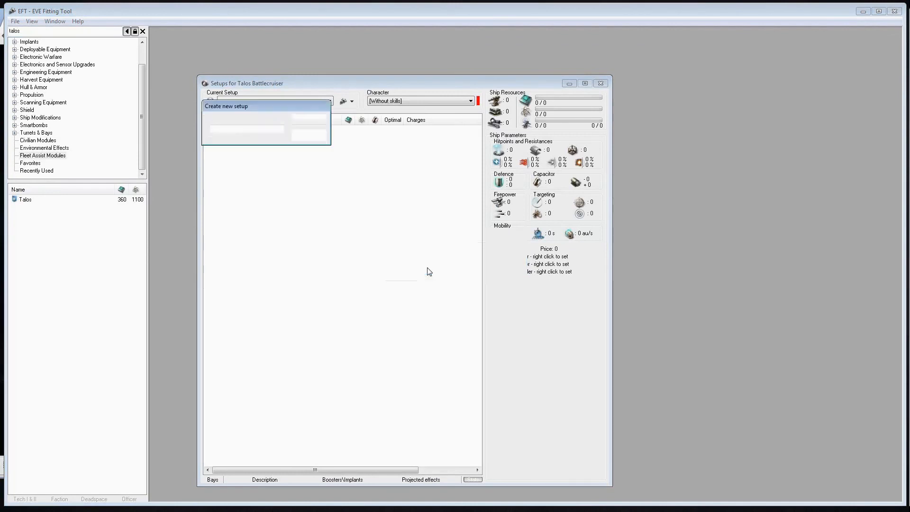
{"action": "left_click_drag", "start_coordinate": [266, 110], "coordinate": [574, 70]}
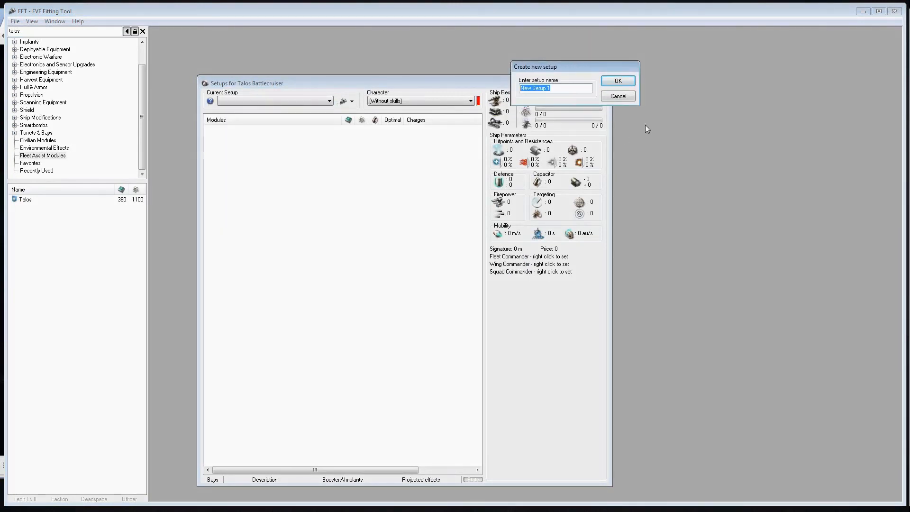
{"action": "type", "text": "nano"}
{"action": "key", "text": "Return"}
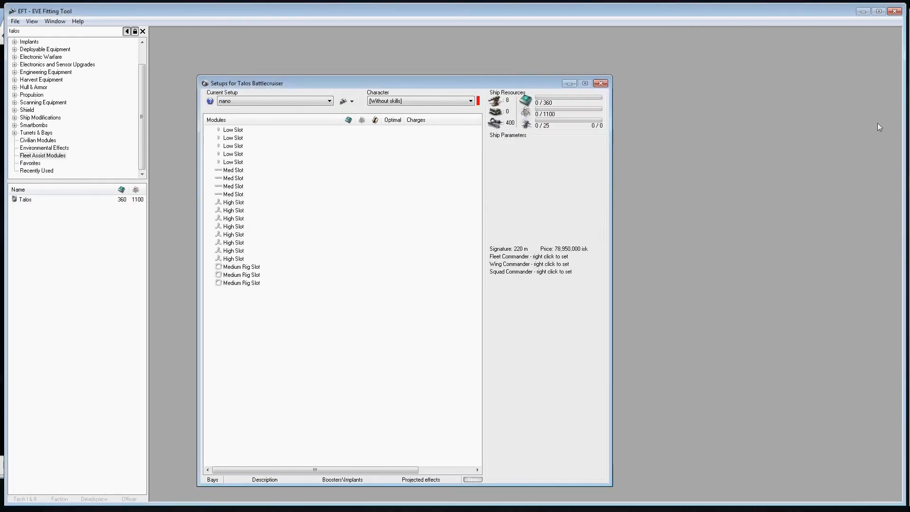
Assign the player's own character to the Talos setup and enlarge its window
{"action": "left_click", "coordinate": [412, 101]}
{"action": "left_click", "coordinate": [413, 119]}
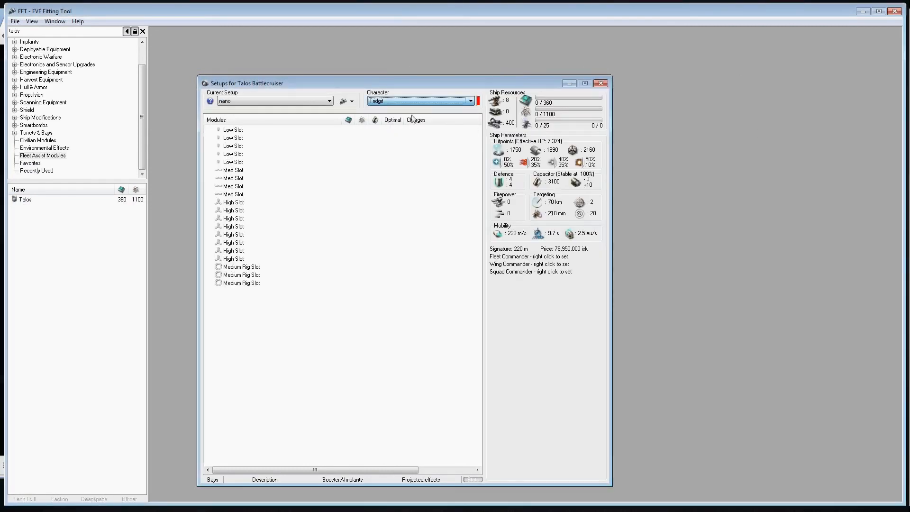
{"action": "left_click_drag", "start_coordinate": [463, 78], "coordinate": [483, 43]}
{"action": "left_click_drag", "start_coordinate": [626, 448], "coordinate": [828, 441]}
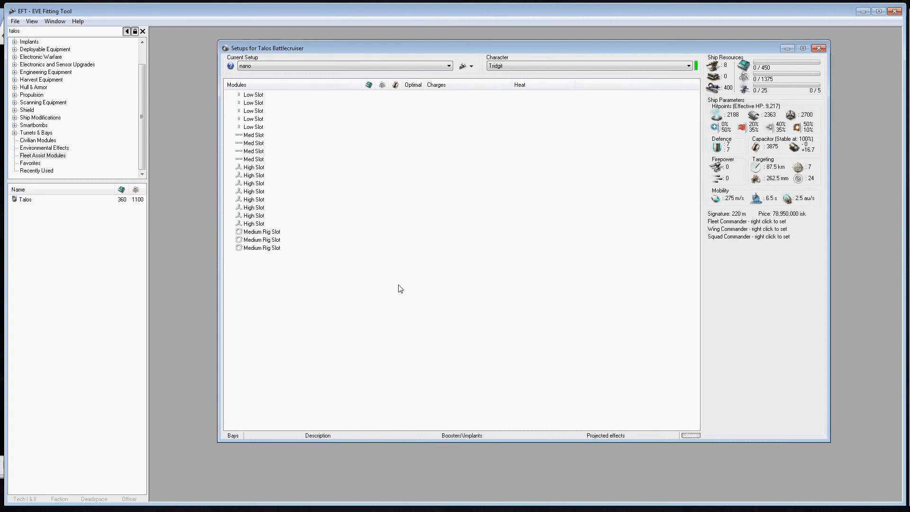
Search the item browser for "neutron" and fit eight Neutron Blaster Cannon II modules in the Talos's high slots
{"action": "left_click", "coordinate": [72, 31]}
{"action": "left_click", "coordinate": [373, 285]}
{"action": "left_click", "coordinate": [29, 31]}
{"action": "type", "text": "r"}
{"action": "type", "text": "eutron"}
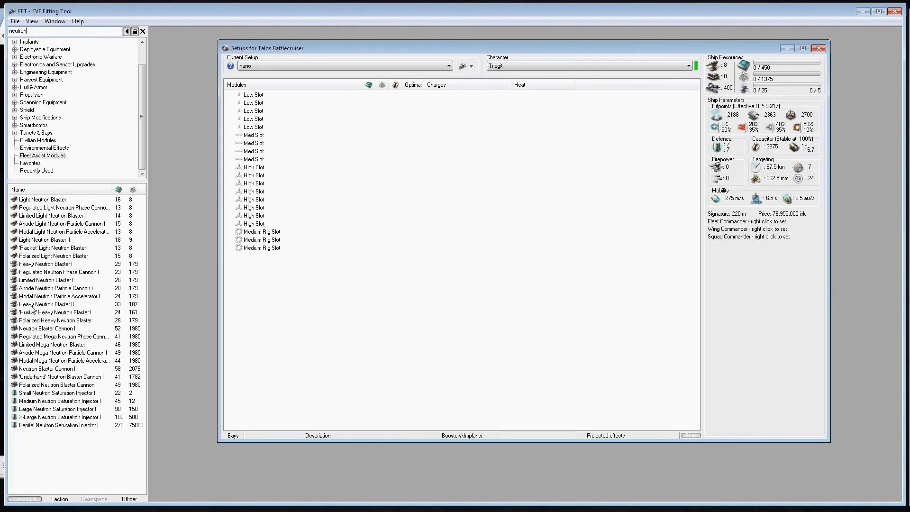
{"action": "left_click", "coordinate": [28, 329]}
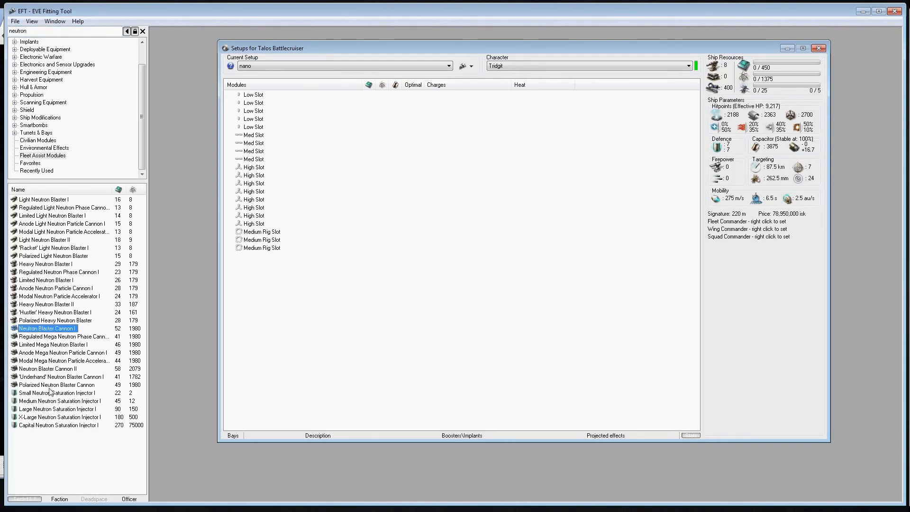
{"action": "double_click", "coordinate": [55, 369]}
{"action": "double_click", "coordinate": [55, 369]}
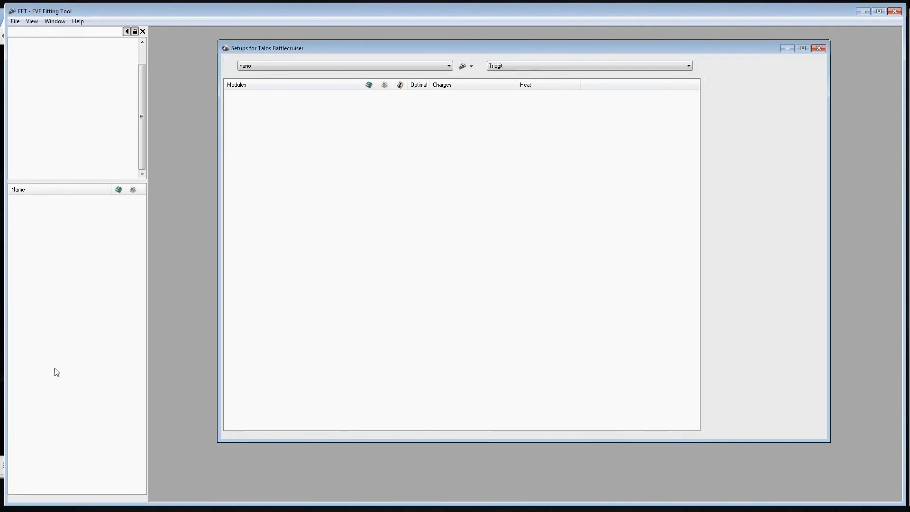
{"action": "double_click", "coordinate": [55, 369]}
{"action": "double_click", "coordinate": [56, 370]}
{"action": "double_click", "coordinate": [55, 369]}
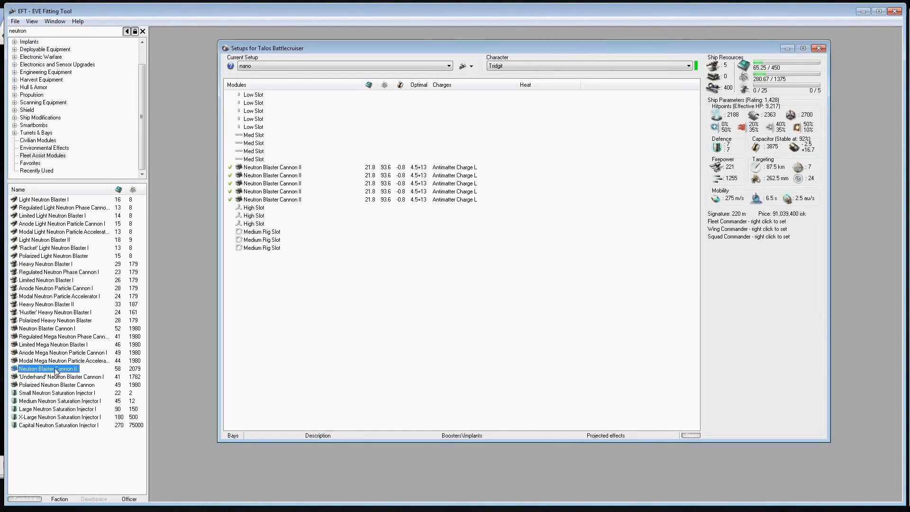
{"action": "double_click", "coordinate": [55, 369]}
{"action": "double_click", "coordinate": [56, 369]}
{"action": "double_click", "coordinate": [55, 369]}
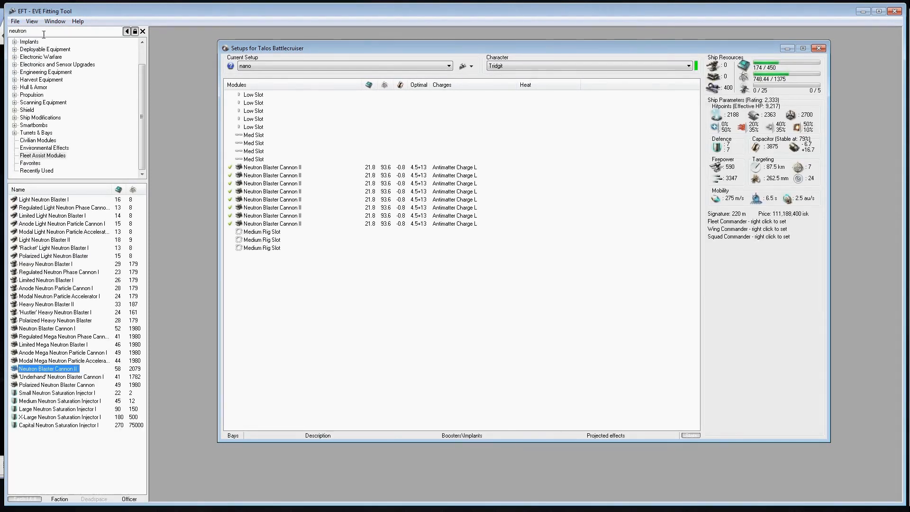
Search for "10mn" and fit an Experimental 10MN Microwarpdrive I in the Talos's first med slot
{"action": "type", "text": "10mn"}
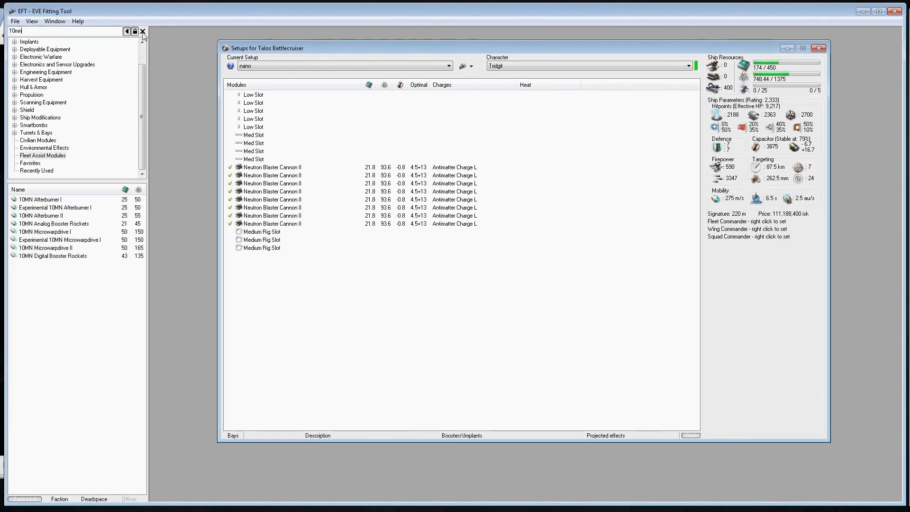
{"action": "double_click", "coordinate": [42, 239]}
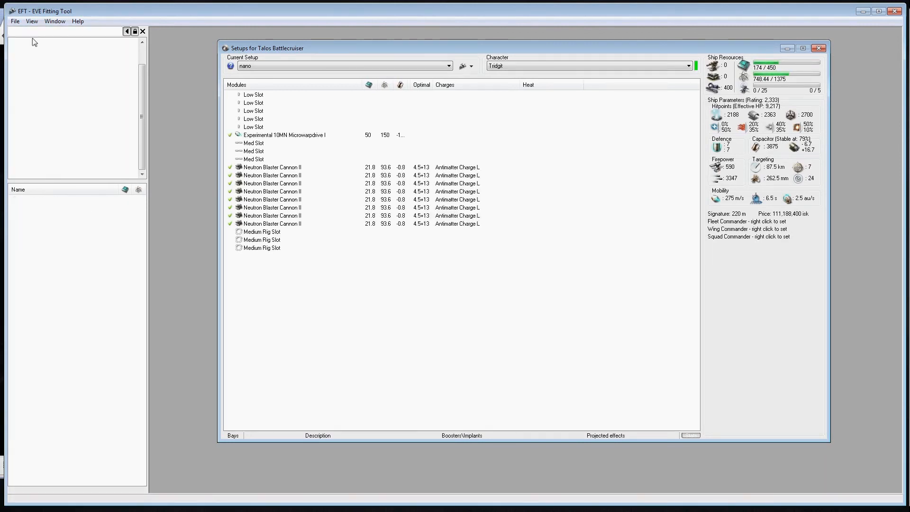
Search for "warp d", fit a Faint Warp Disruptor I in the second med slot, and replace it with a Warp Disruptor II
{"action": "type", "text": "war"}
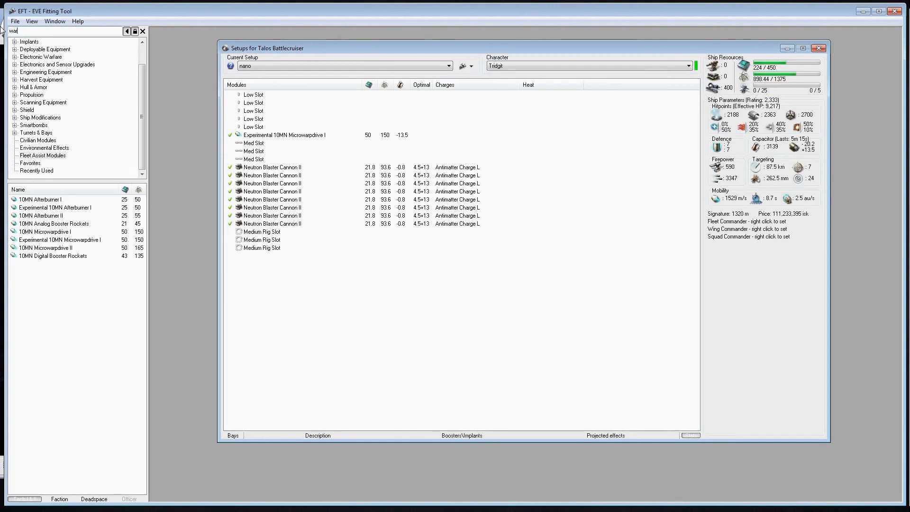
{"action": "type", "text": "p d"}
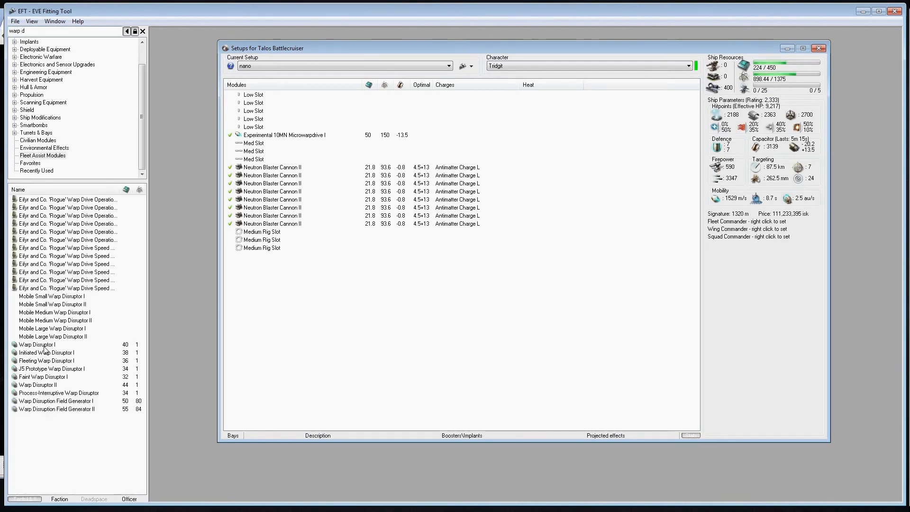
{"action": "left_click", "coordinate": [46, 378]}
{"action": "double_click", "coordinate": [46, 378]}
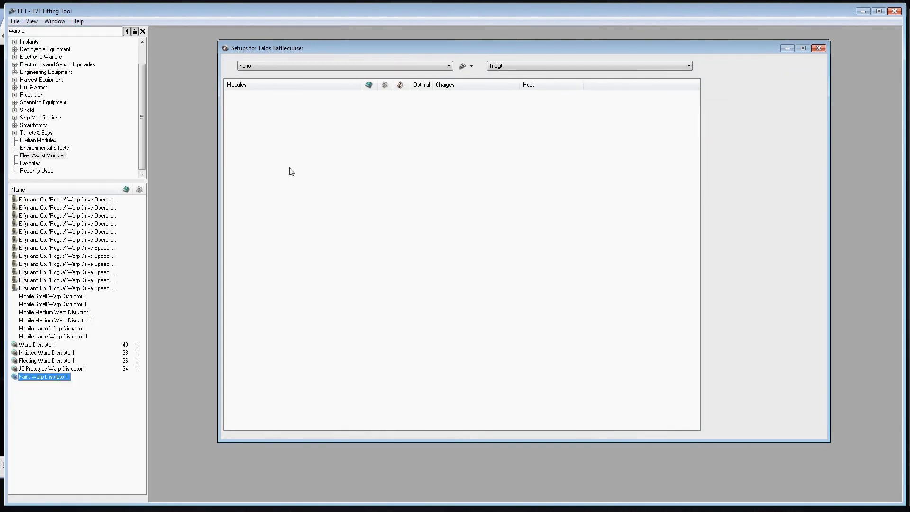
{"action": "double_click", "coordinate": [264, 145]}
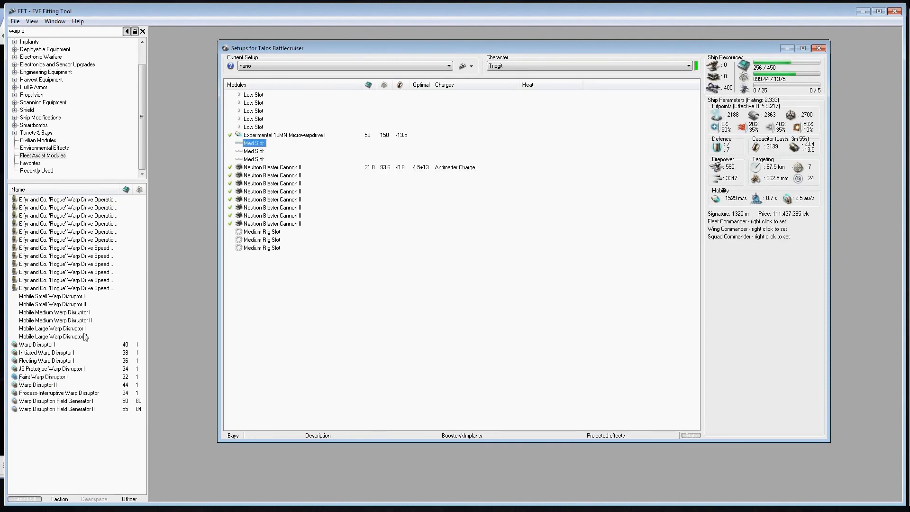
{"action": "double_click", "coordinate": [48, 385]}
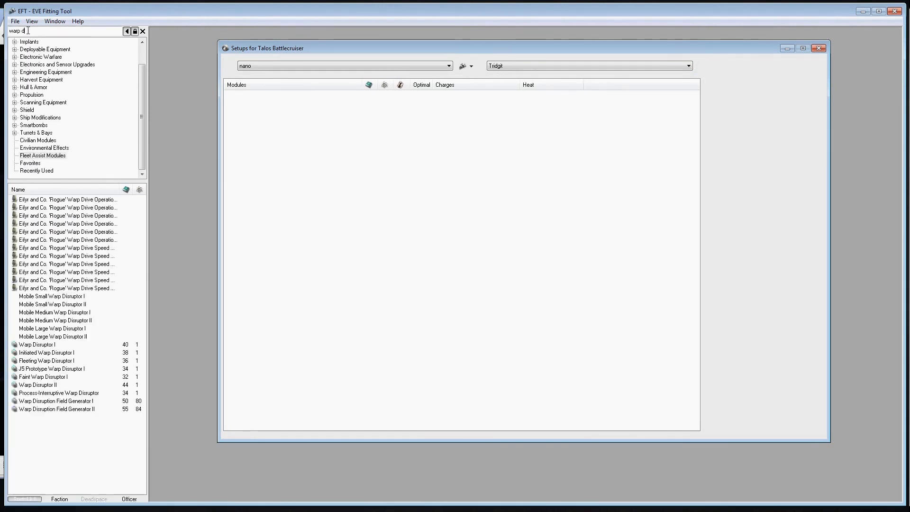
Search the item browser for "large shield e" and fit two Large Shield Extender II modules in the Talos's remaining med slots
{"action": "type", "text": "lar"}
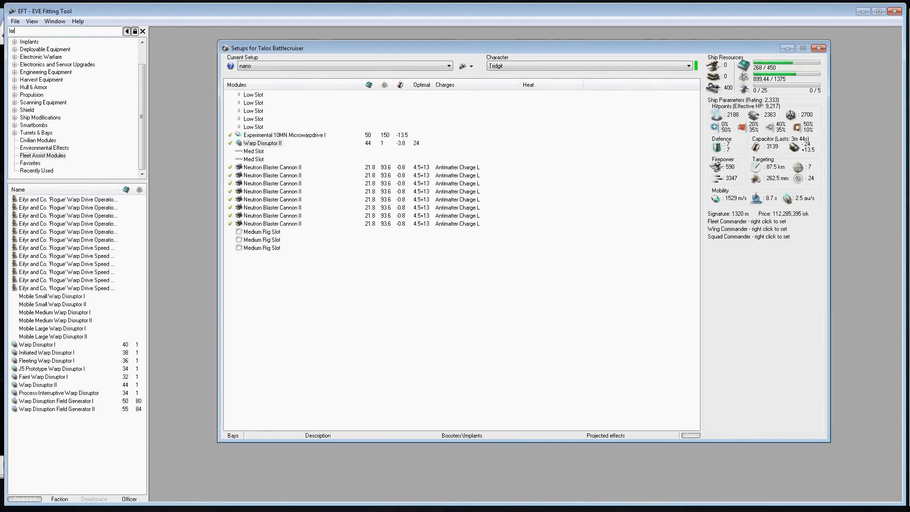
{"action": "type", "text": "g"}
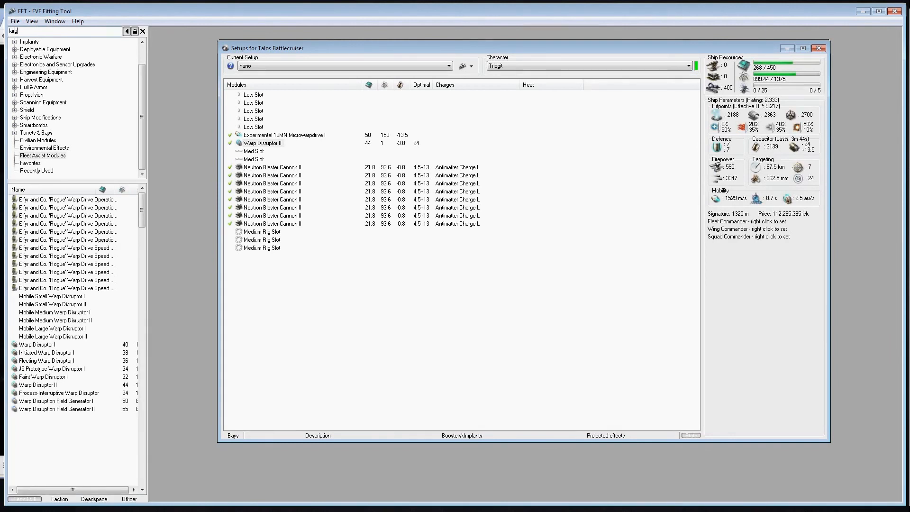
{"action": "type", "text": "e"}
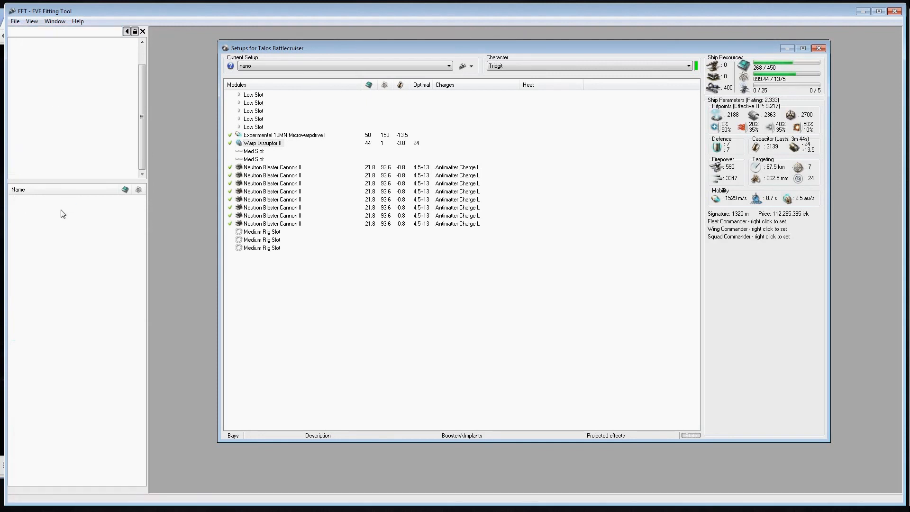
{"action": "double_click", "coordinate": [61, 210]}
{"action": "double_click", "coordinate": [61, 209]}
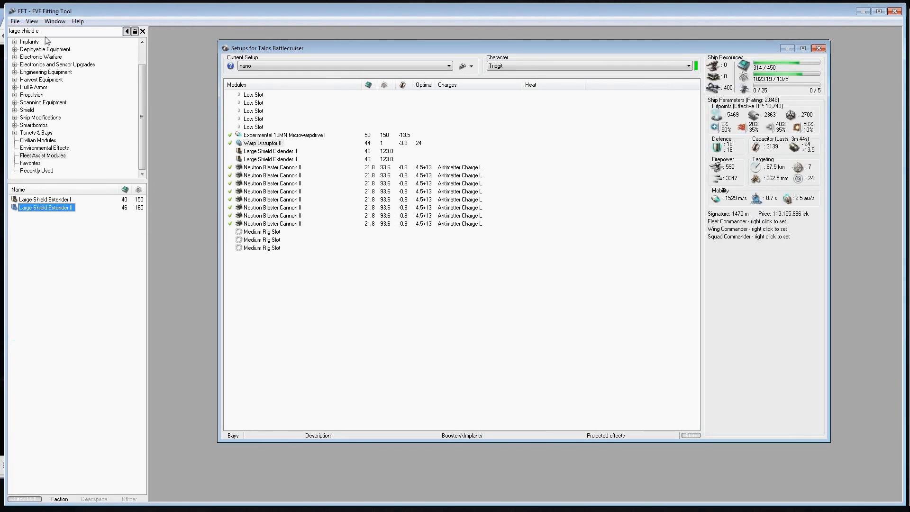
Search for "damage c" and fit a Damage Control II in the first low slot
{"action": "left_click_drag", "start_coordinate": [52, 31], "coordinate": [6, 31]}
{"action": "type", "text": "dam"}
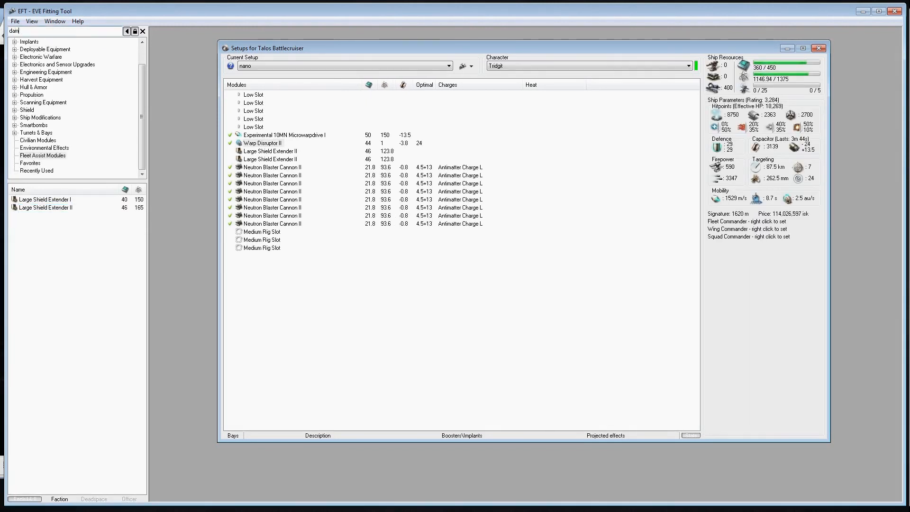
{"action": "type", "text": "age c"}
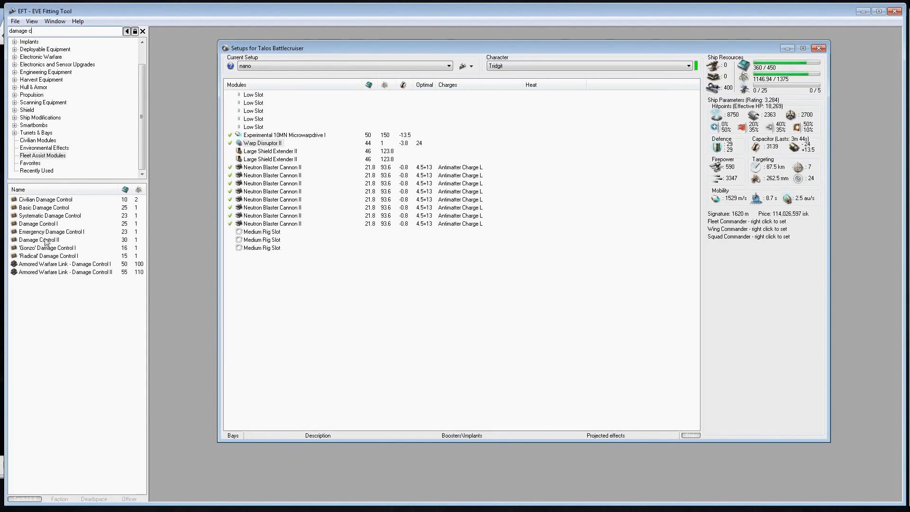
{"action": "double_click", "coordinate": [46, 241]}
Search for "field s" and fit two Magnetic Field Stabilizer II modules in the second and third low slots
{"action": "left_click_drag", "start_coordinate": [35, 31], "coordinate": [9, 27]}
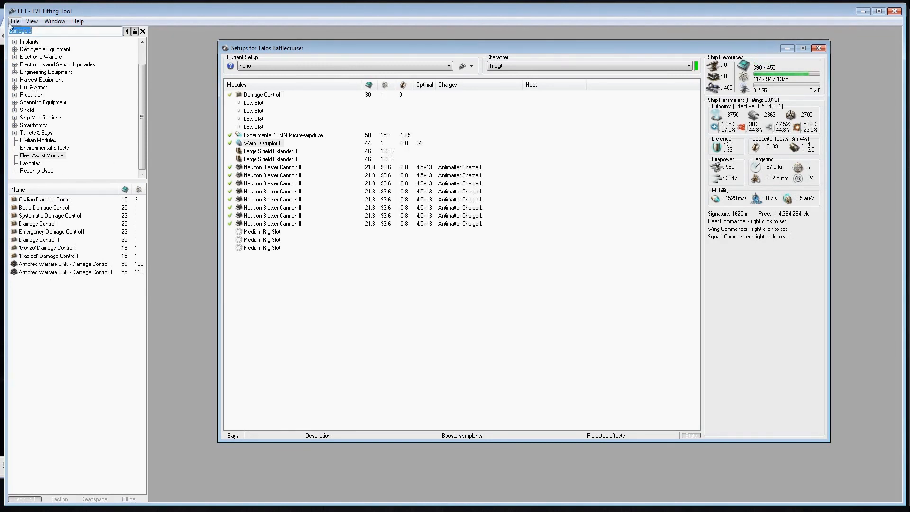
{"action": "type", "text": "field s"}
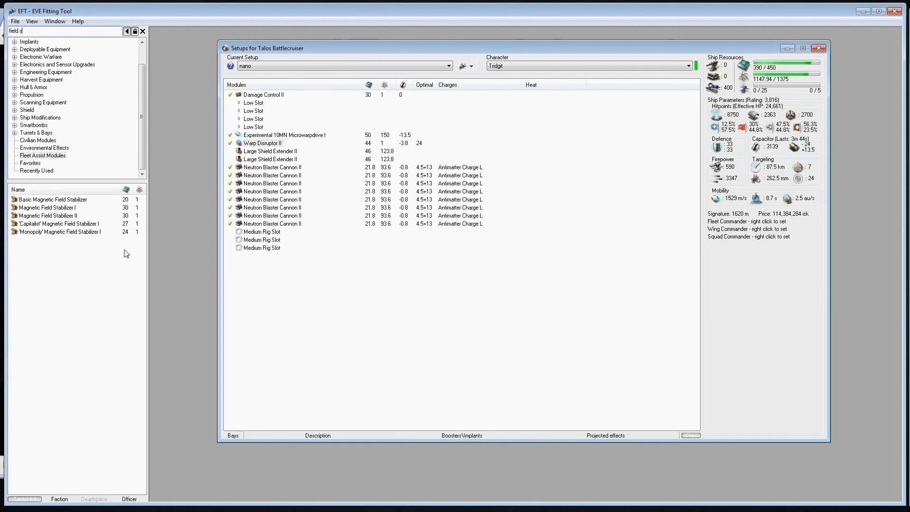
{"action": "double_click", "coordinate": [55, 215]}
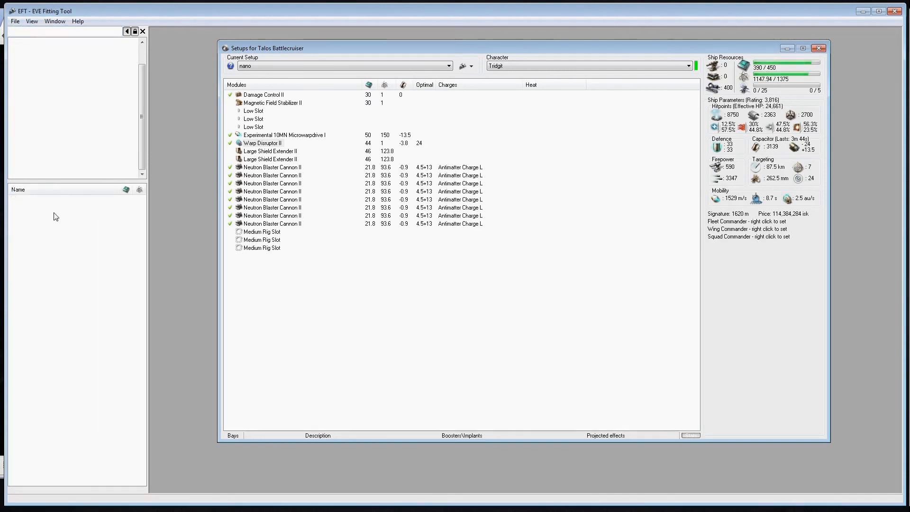
{"action": "double_click", "coordinate": [55, 215]}
Search for "tracking en" and fit a Tracking Enhancer II in the fourth low slot
{"action": "left_click_drag", "start_coordinate": [60, 32], "coordinate": [2, 22]}
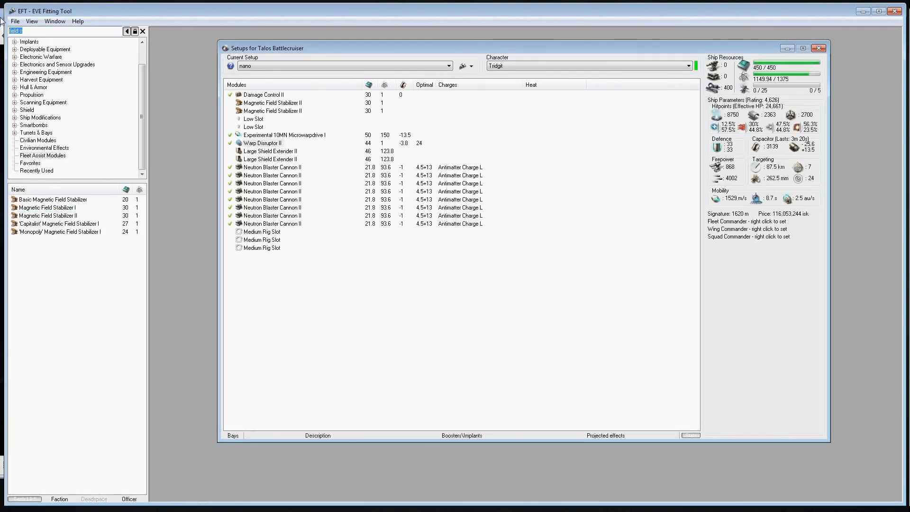
{"action": "type", "text": "track"}
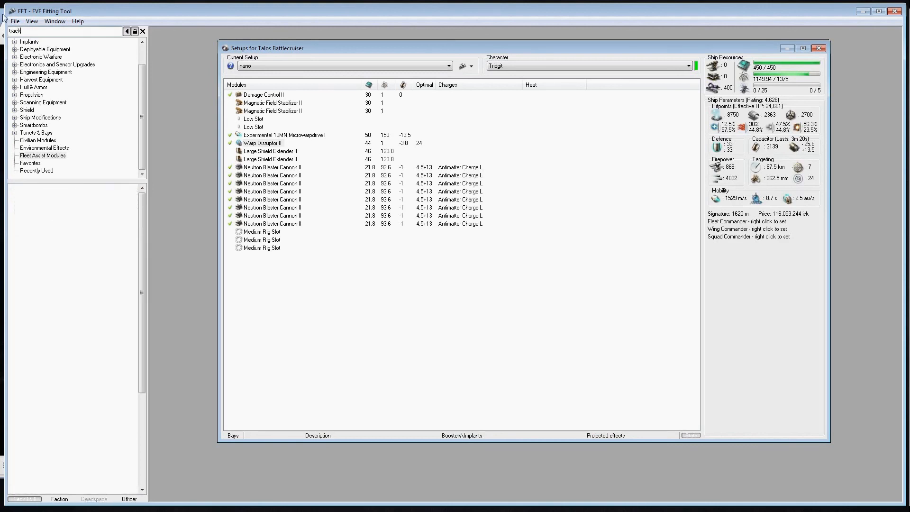
{"action": "type", "text": "ing en"}
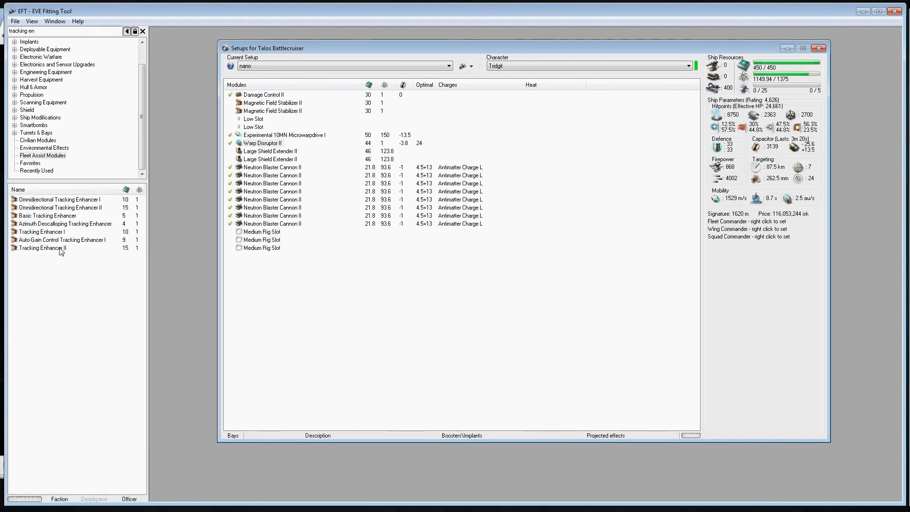
{"action": "double_click", "coordinate": [60, 249]}
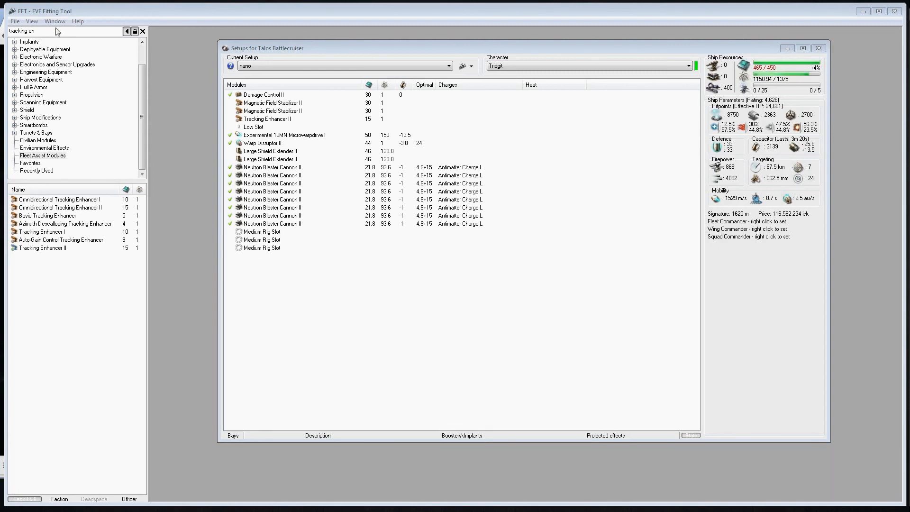
Search for "overcl" and fit a Medium Processor Overclocking Unit I in the first rig slot
{"action": "left_click_drag", "start_coordinate": [52, 31], "coordinate": [1, 31]}
{"action": "type", "text": "overcl"}
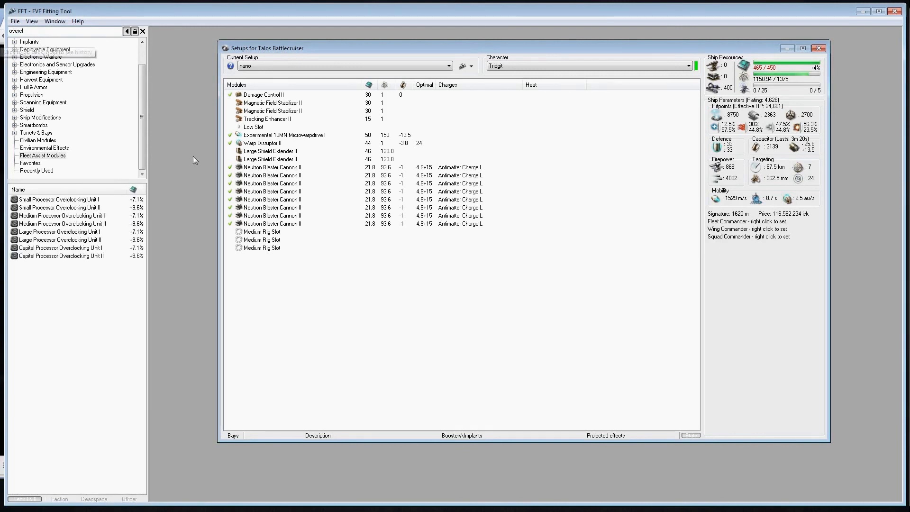
{"action": "double_click", "coordinate": [75, 216]}
Search for "burst a" and fit a Medium Hybrid Burst Aerator I in the second rig slot
{"action": "left_click", "coordinate": [40, 31]}
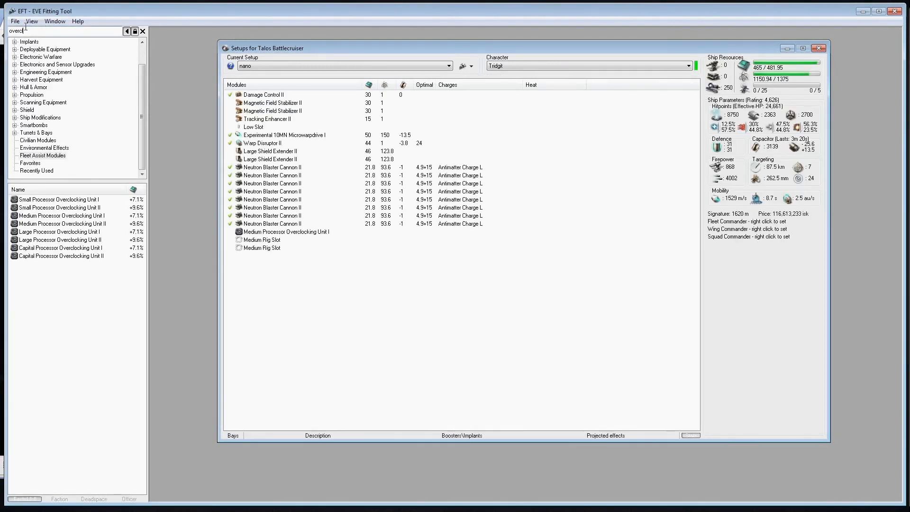
{"action": "left_click_drag", "start_coordinate": [40, 31], "coordinate": [3, 30]}
{"action": "type", "text": "burst a"}
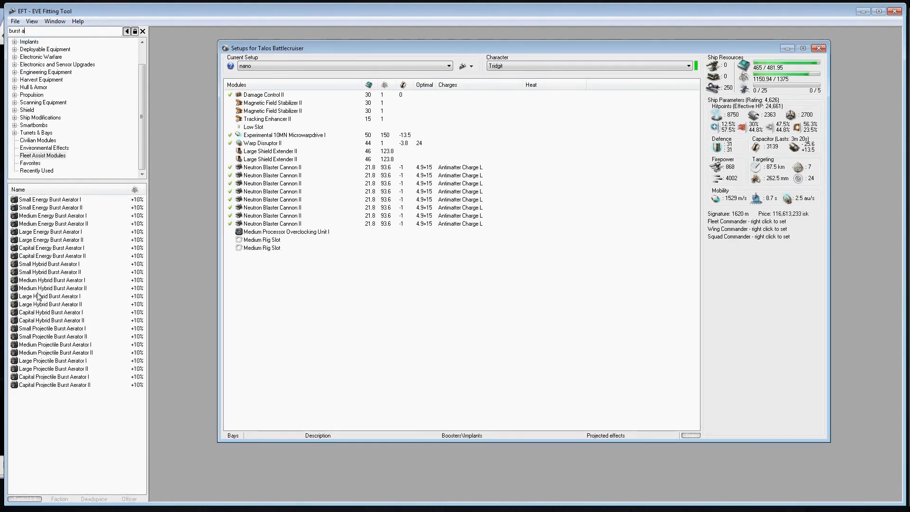
{"action": "left_click", "coordinate": [46, 304]}
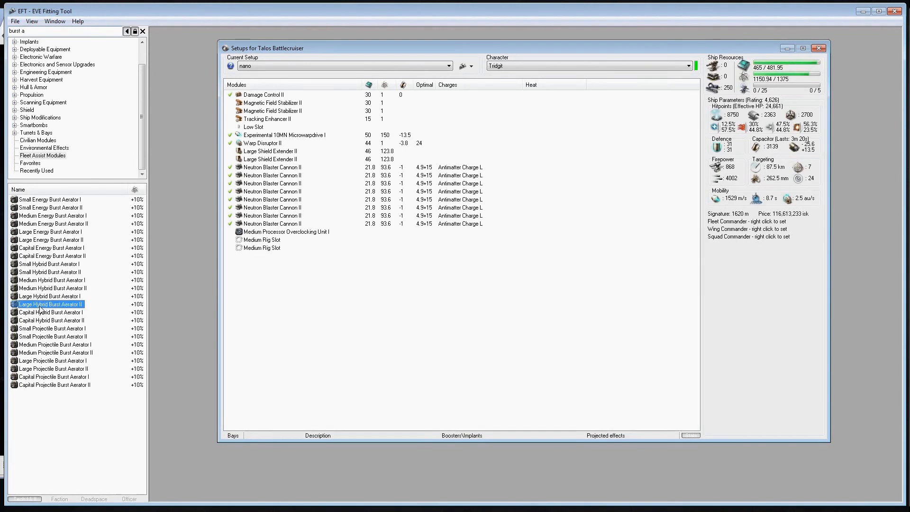
{"action": "left_click", "coordinate": [52, 297]}
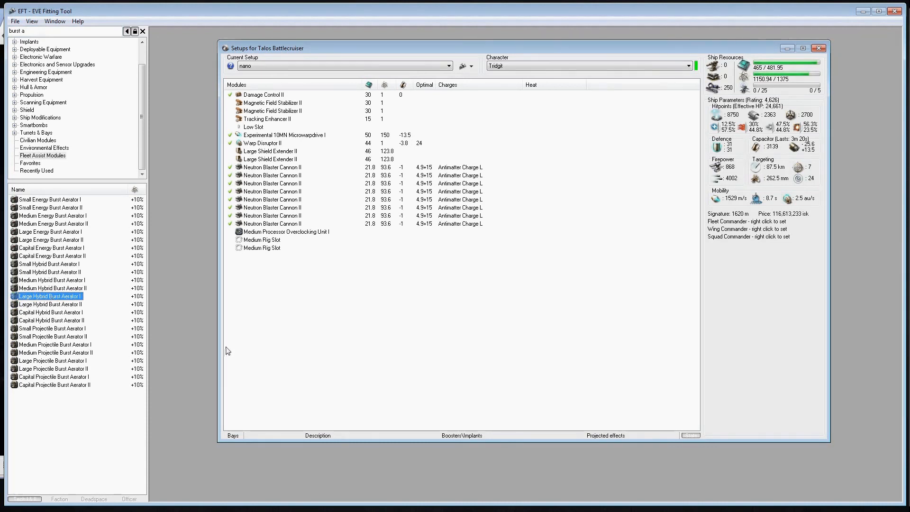
{"action": "left_click", "coordinate": [255, 338]}
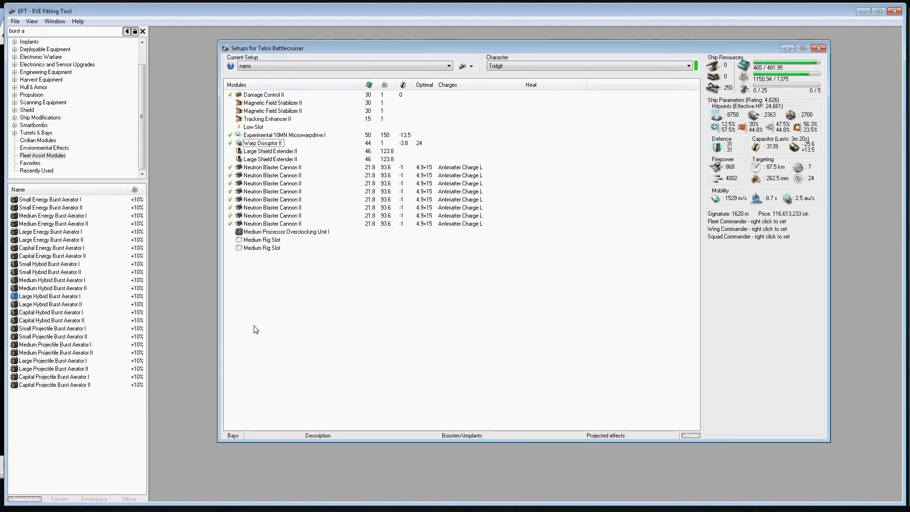
{"action": "left_click", "coordinate": [50, 297]}
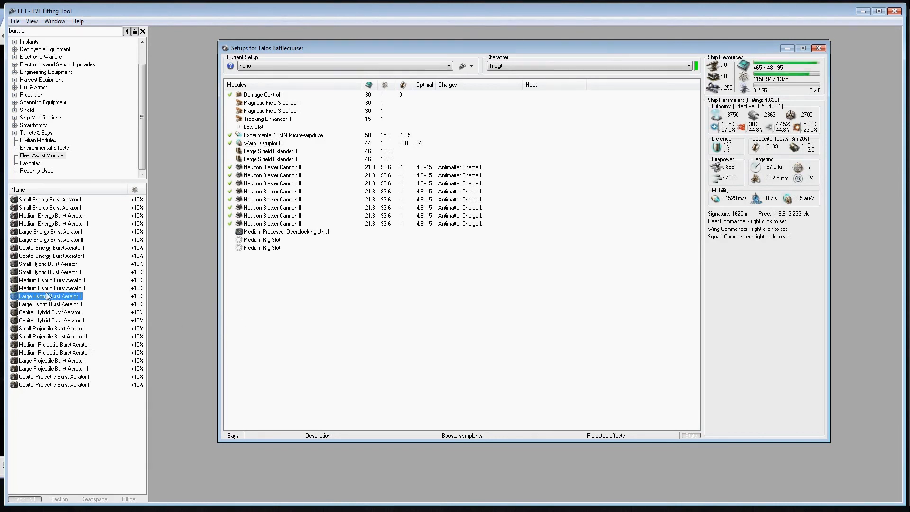
{"action": "double_click", "coordinate": [48, 296]}
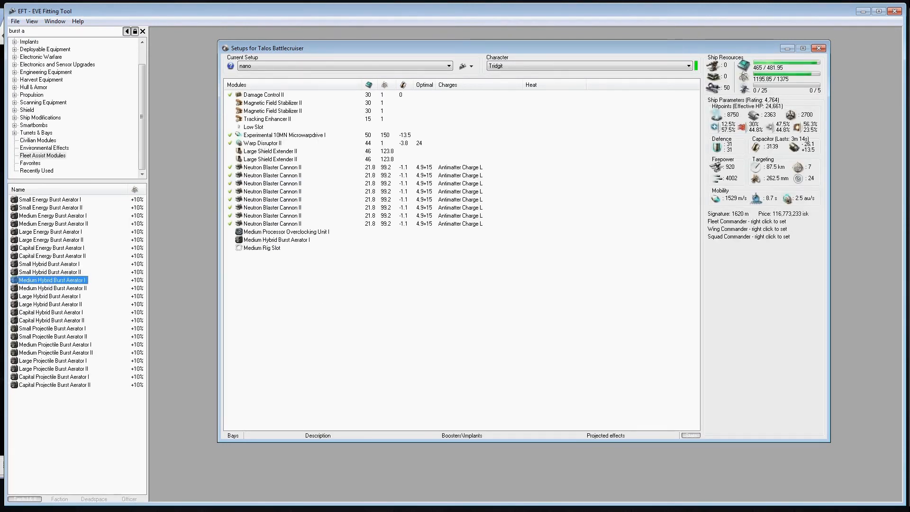
{"action": "key", "text": "alt+Tab"}
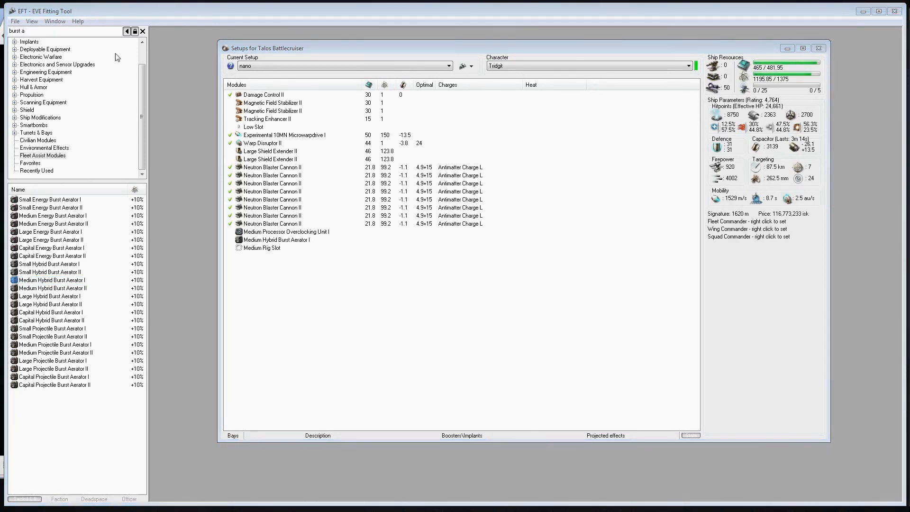
Search for "field e" and fit a Medium Core Defense Field Extender I in the last rig slot
{"action": "left_click_drag", "start_coordinate": [67, 32], "coordinate": [8, 32]}
{"action": "type", "text": "fie"}
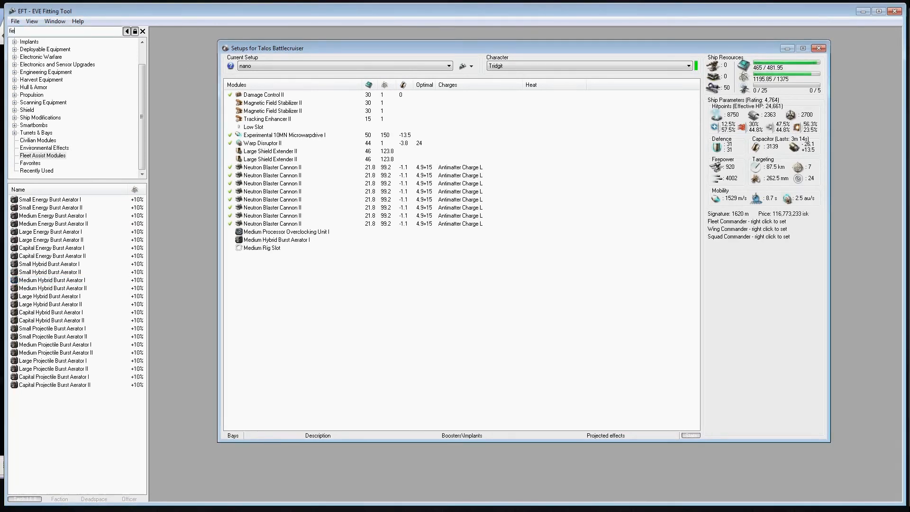
{"action": "type", "text": "ld"}
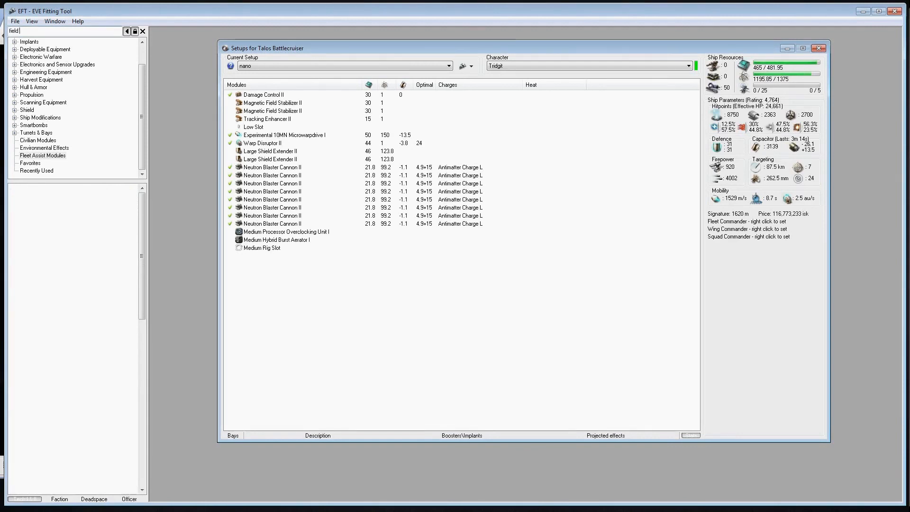
{"action": "type", "text": " e"}
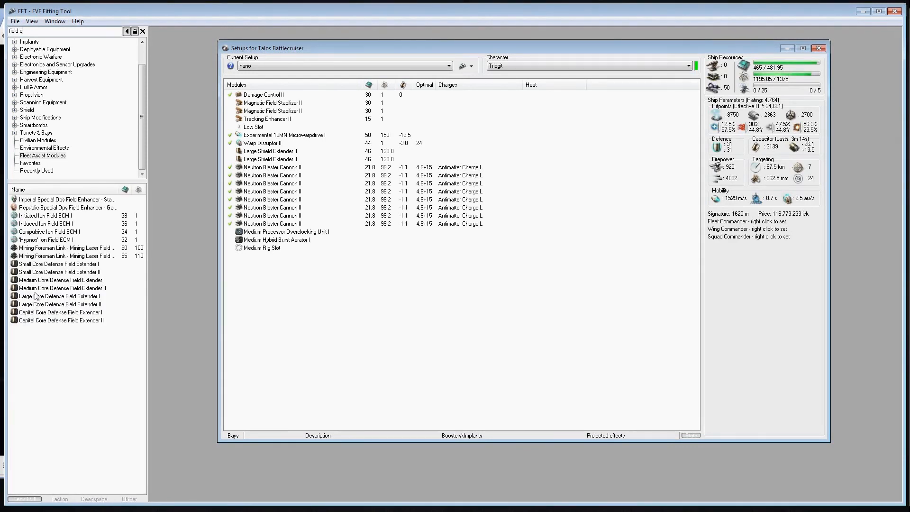
{"action": "double_click", "coordinate": [45, 280]}
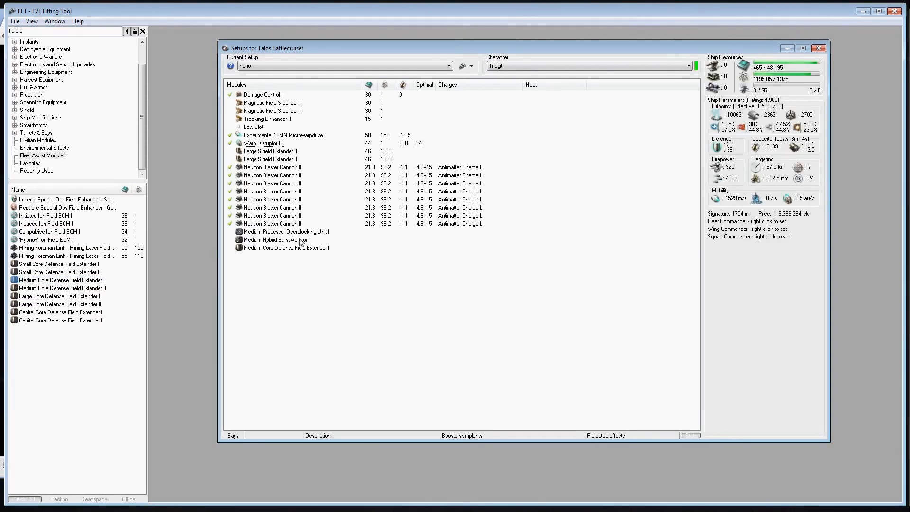
Show the market group of the fitted Tracking Enhancer II and fit a second Tracking Enhancer II in the last low slot
{"action": "right_click", "coordinate": [264, 119]}
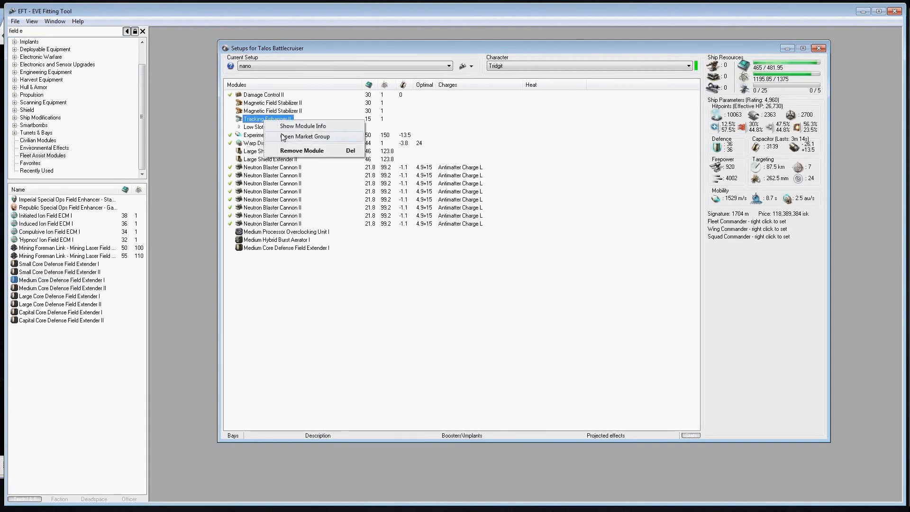
{"action": "left_click", "coordinate": [282, 137]}
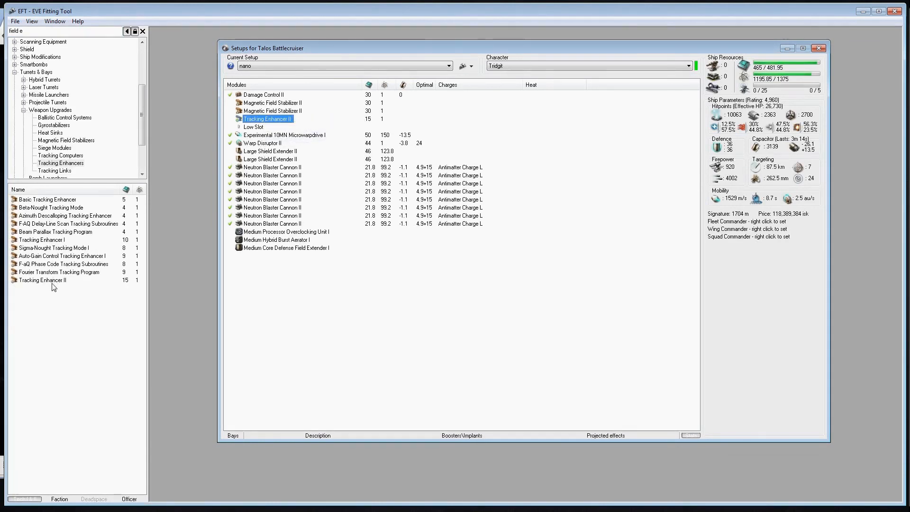
{"action": "double_click", "coordinate": [51, 280]}
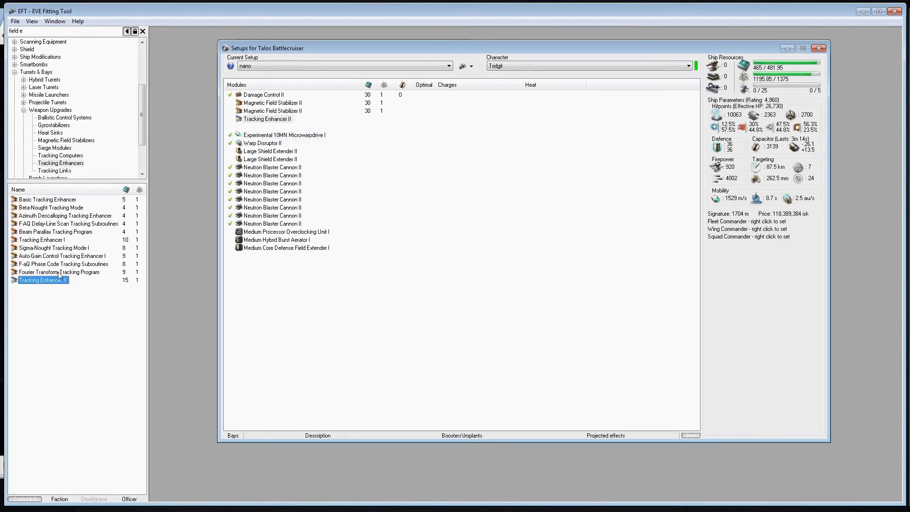
Replace the last Neutron Blaster Cannon II with a Medium Unstable Power Fluctuator I, found by searching for "unstab"
{"action": "double_click", "coordinate": [265, 224]}
{"action": "left_click", "coordinate": [42, 30]}
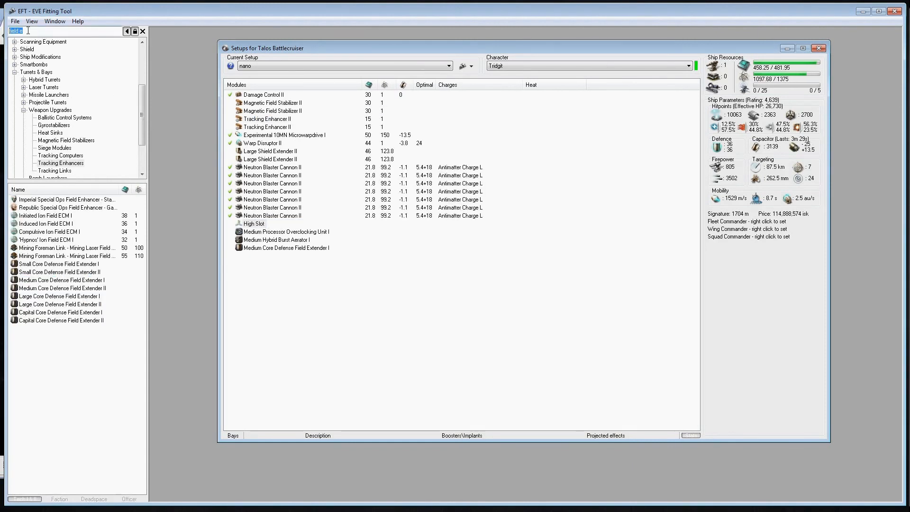
{"action": "type", "text": "unstab"}
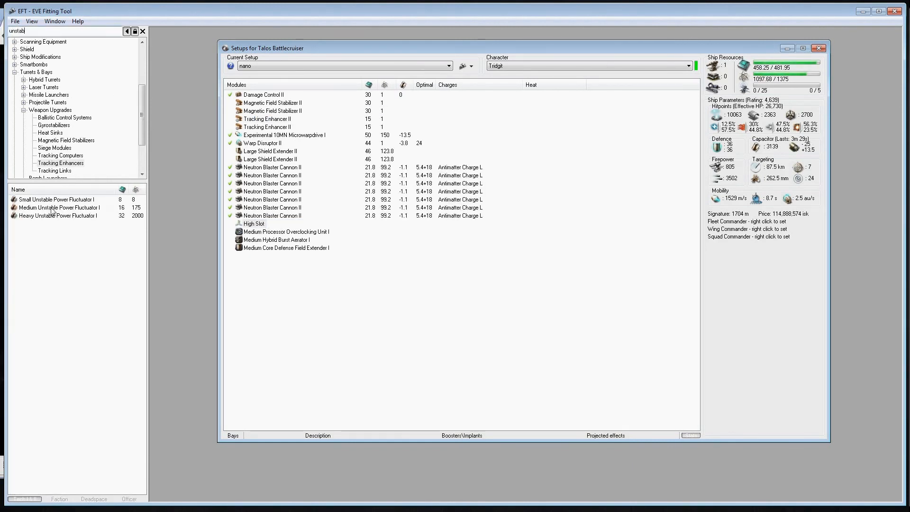
{"action": "double_click", "coordinate": [52, 210]}
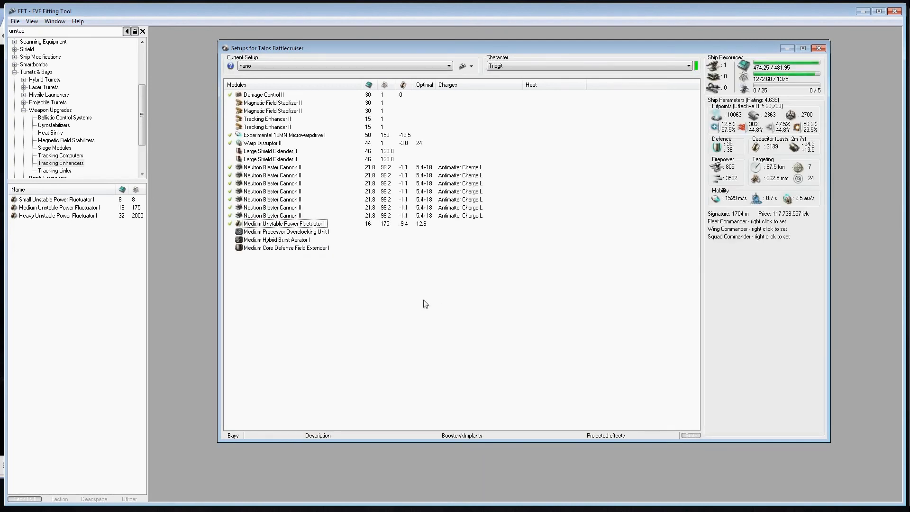
Load Null L, a T2 hybrid charge, into all seven Neutron Blaster Cannon II modules
{"action": "left_click", "coordinate": [256, 169]}
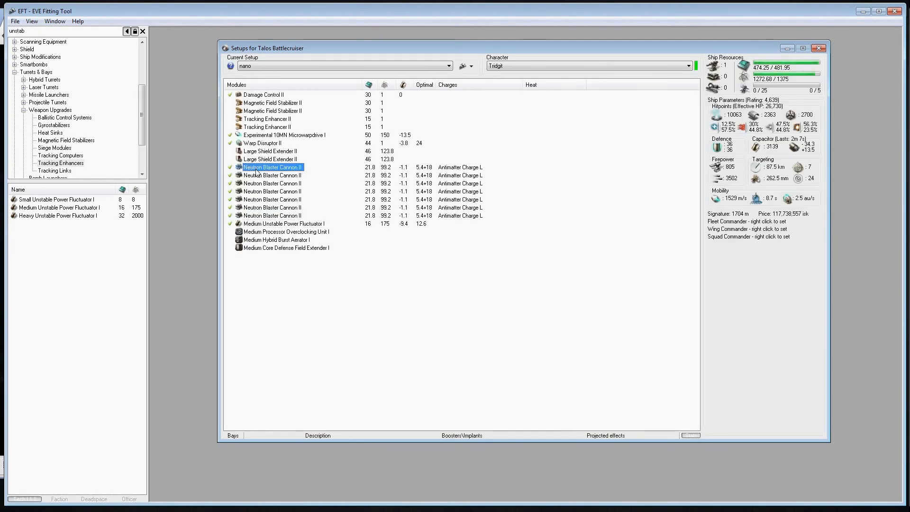
{"action": "left_click", "coordinate": [266, 216], "text": "shift"}
{"action": "right_click", "coordinate": [268, 216]}
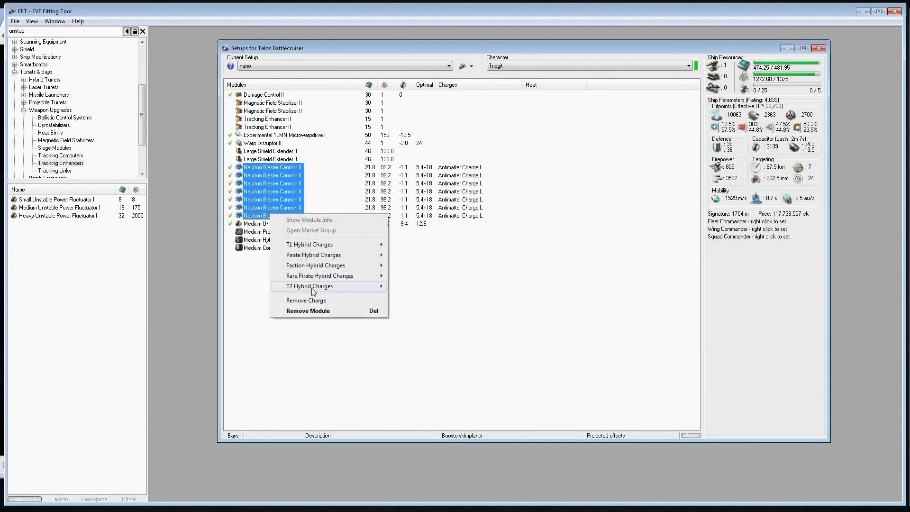
{"action": "mouse_move", "coordinate": [313, 287]}
{"action": "left_click", "coordinate": [409, 297]}
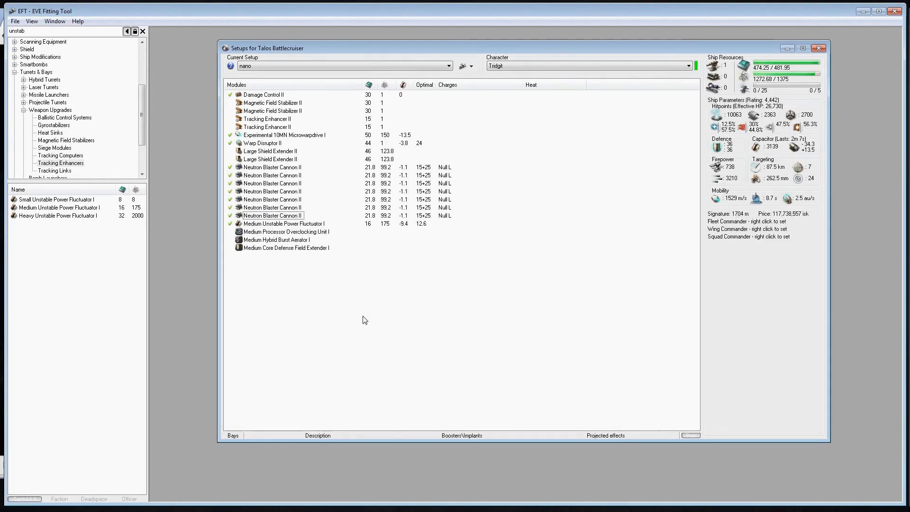
Look through the faction and T2 hybrid charges for the second Neutron Blaster Cannon II and choose Null L
{"action": "right_click", "coordinate": [275, 174]}
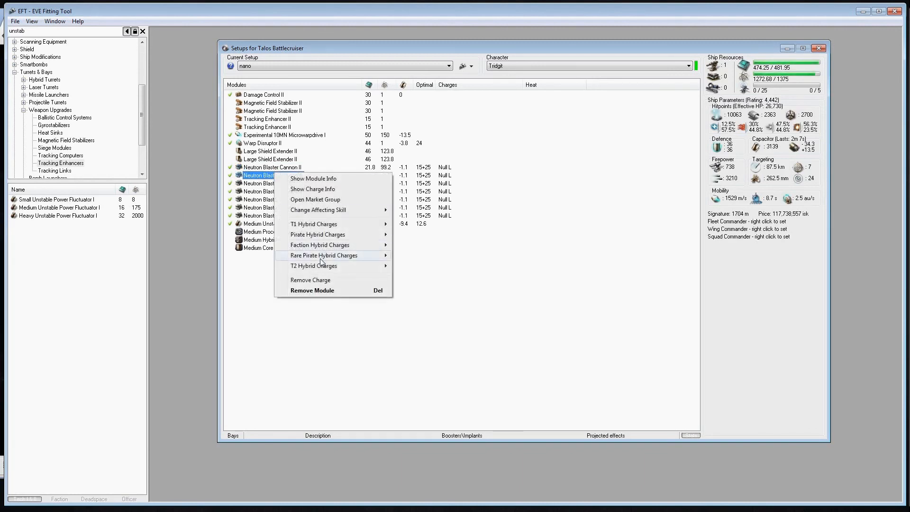
{"action": "mouse_move", "coordinate": [321, 234]}
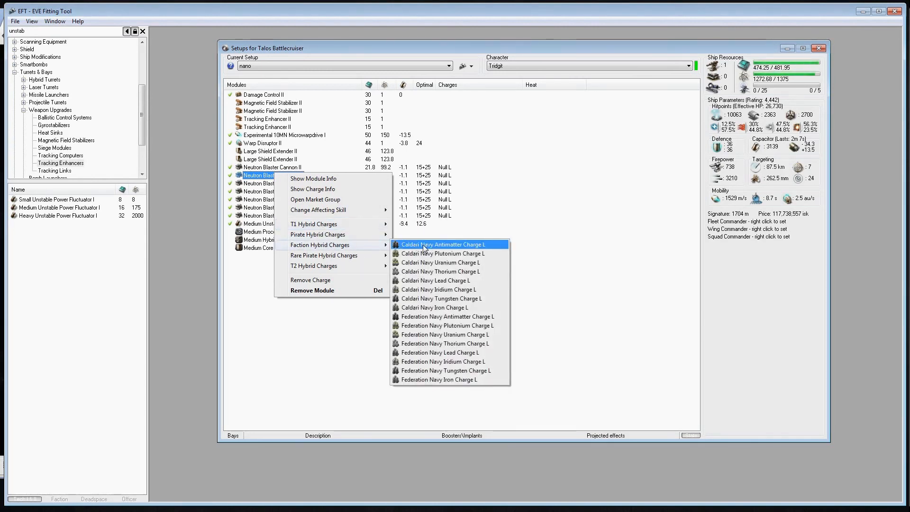
{"action": "mouse_move", "coordinate": [350, 266]}
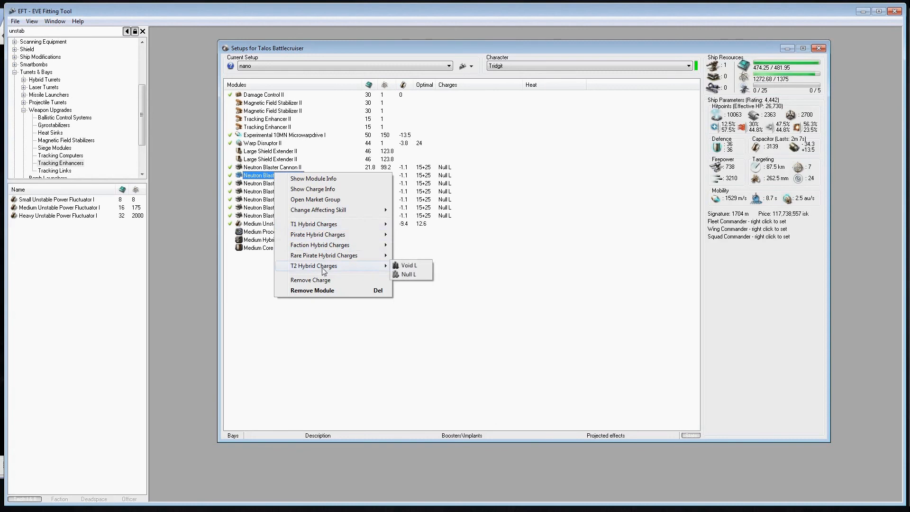
{"action": "left_click", "coordinate": [408, 274]}
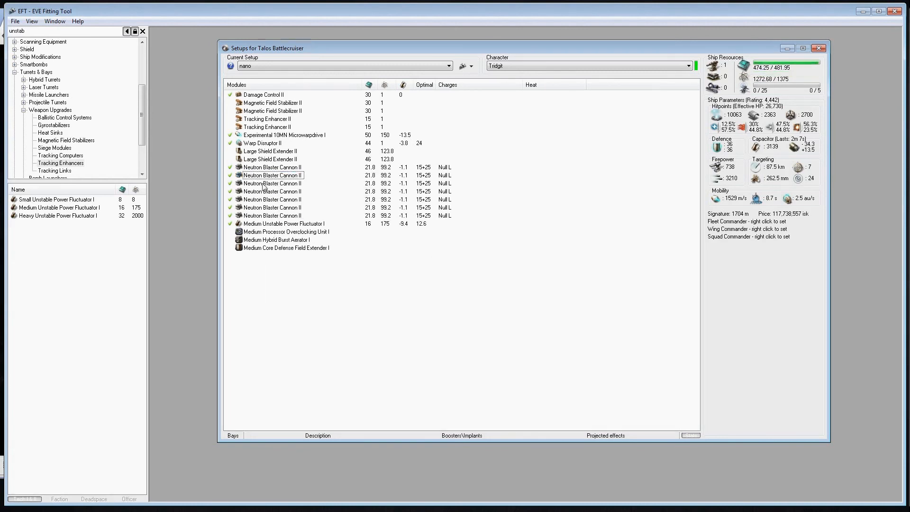
Load Void L, a T2 hybrid charge, into all seven Neutron Blaster Cannon II modules
{"action": "left_click", "coordinate": [268, 216], "text": "shift"}
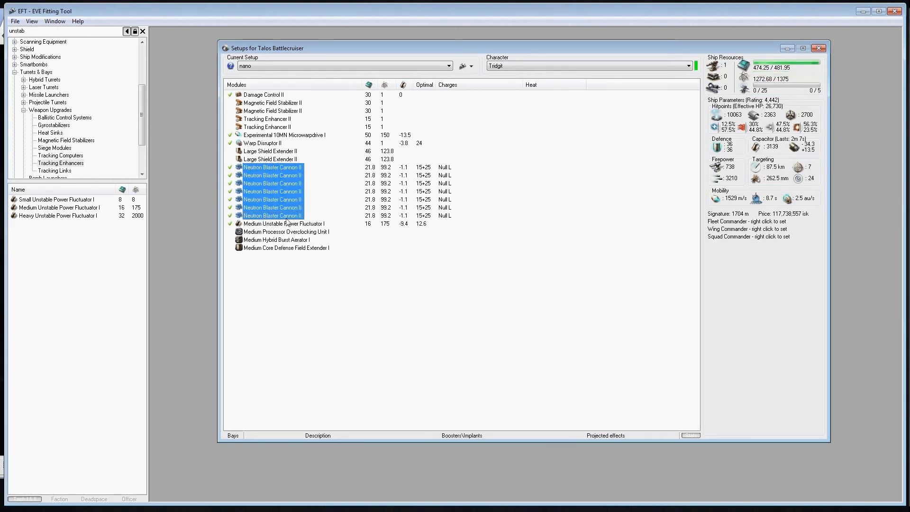
{"action": "right_click", "coordinate": [279, 211]}
{"action": "mouse_move", "coordinate": [360, 283]}
{"action": "left_click", "coordinate": [405, 281]}
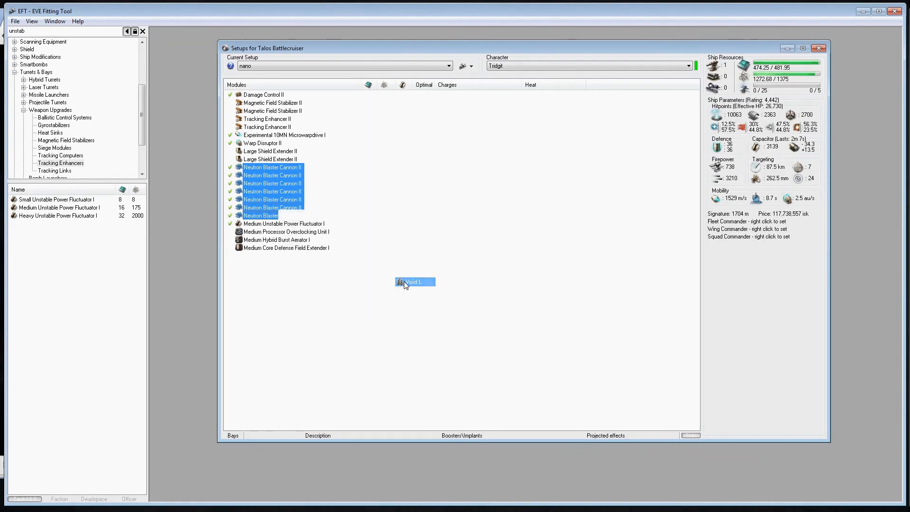
Switch the charges in all seven Neutron Blaster Cannon II modules back to Null L and clear the selection
{"action": "right_click", "coordinate": [264, 207]}
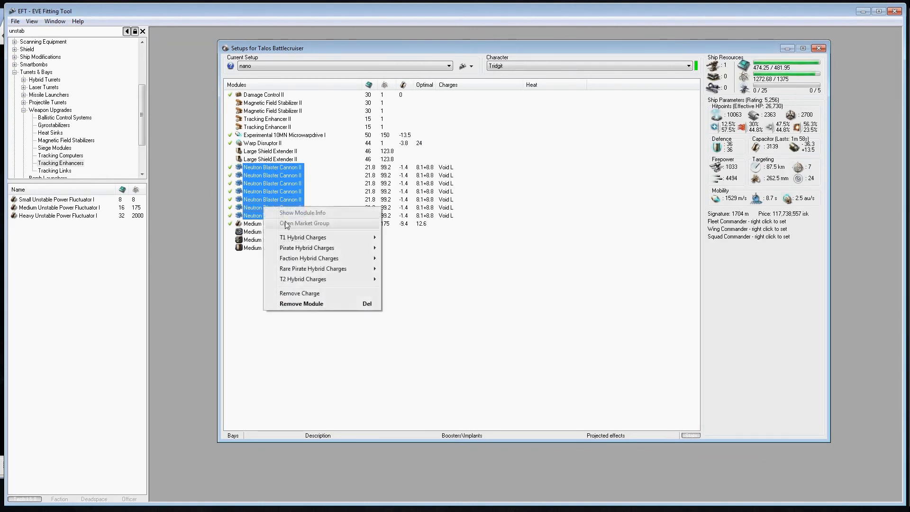
{"action": "mouse_move", "coordinate": [360, 279]}
{"action": "left_click", "coordinate": [408, 291]}
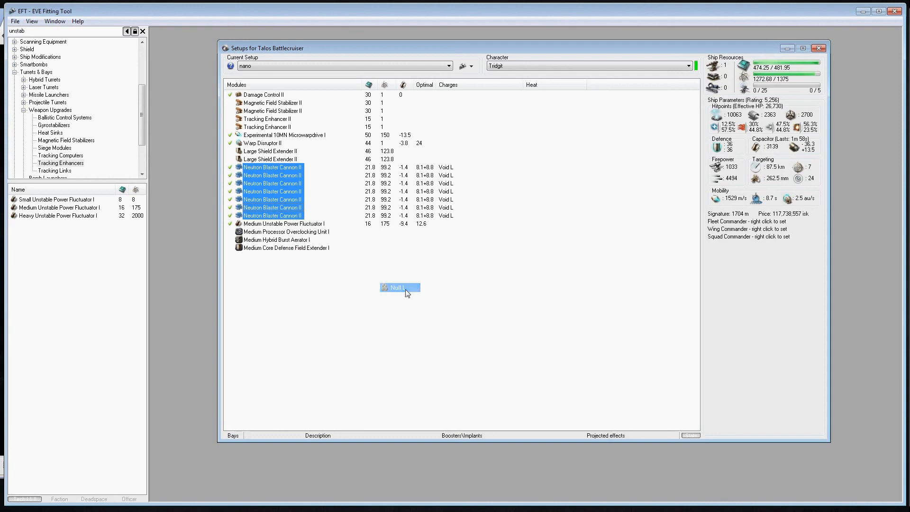
{"action": "left_click", "coordinate": [381, 317]}
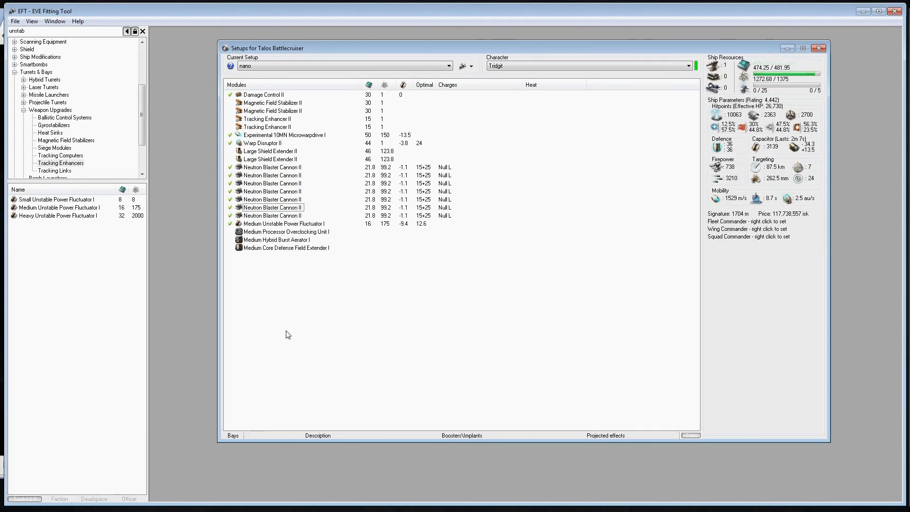
Search for "warr", add five Warrior II drones to the Talos, and show the setup's cargo and drone bays in full
{"action": "left_click", "coordinate": [75, 31]}
{"action": "type", "text": "war"}
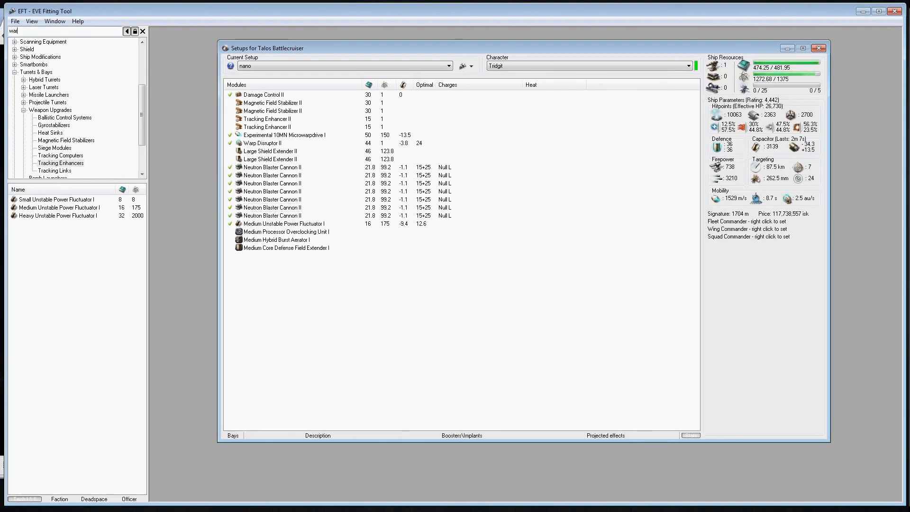
{"action": "type", "text": "r"}
{"action": "left_click", "coordinate": [36, 224]}
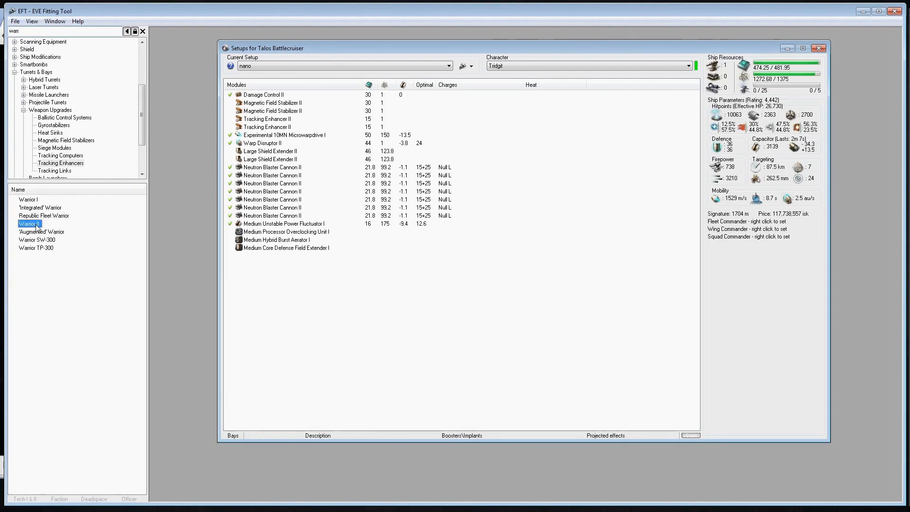
{"action": "double_click", "coordinate": [36, 226]}
{"action": "double_click", "coordinate": [36, 225]}
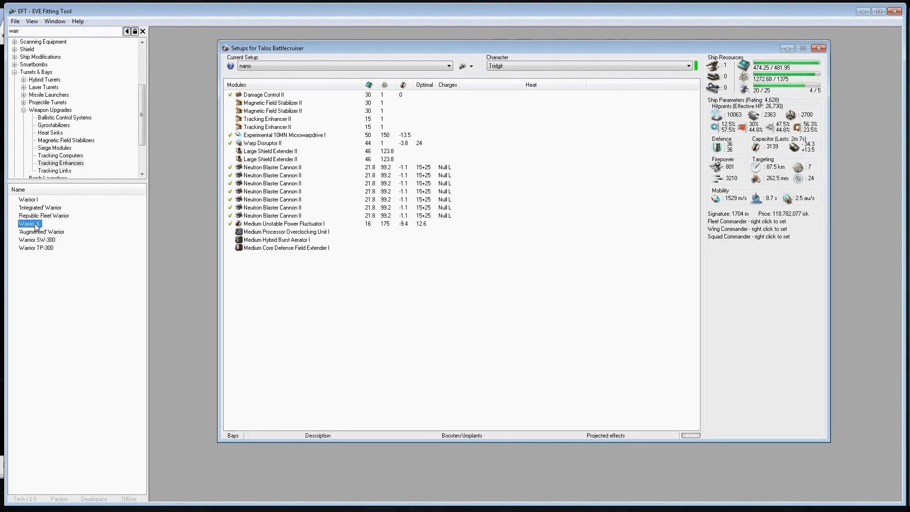
{"action": "left_click", "coordinate": [233, 435]}
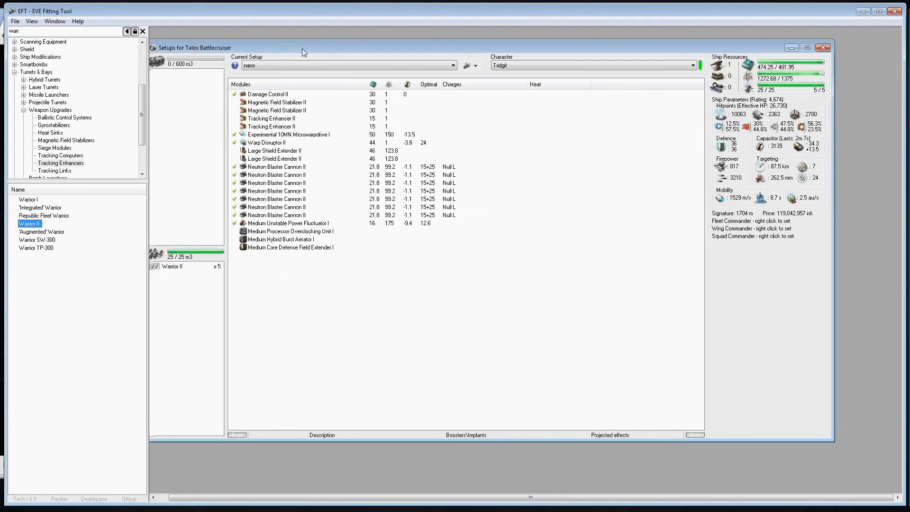
{"action": "left_click_drag", "start_coordinate": [302, 49], "coordinate": [360, 48]}
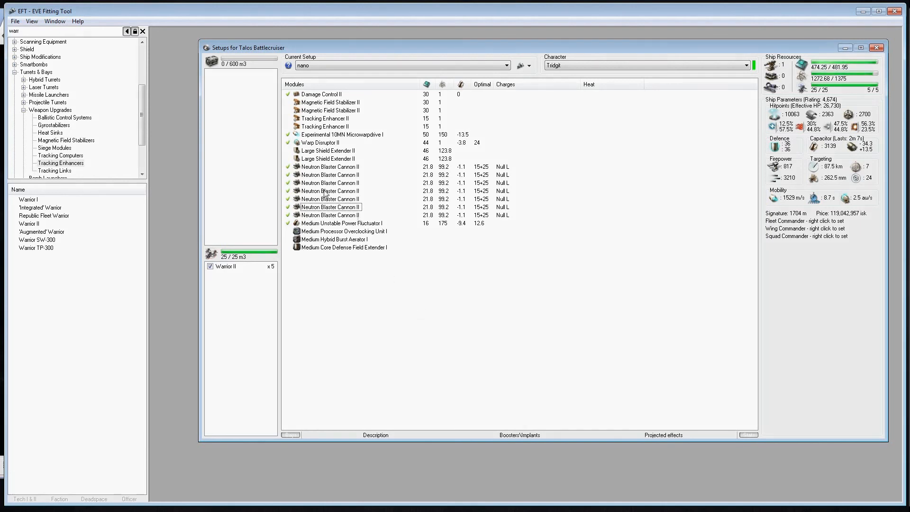
Show the Recently Used group at the end of the module browser to review the recently fitted modules
{"action": "left_click_drag", "start_coordinate": [142, 103], "coordinate": [141, 155]}
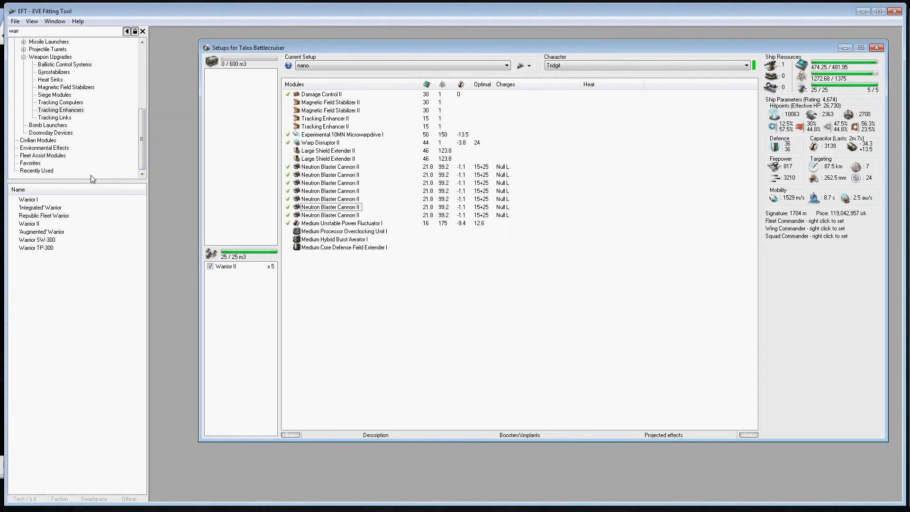
{"action": "left_click", "coordinate": [42, 172]}
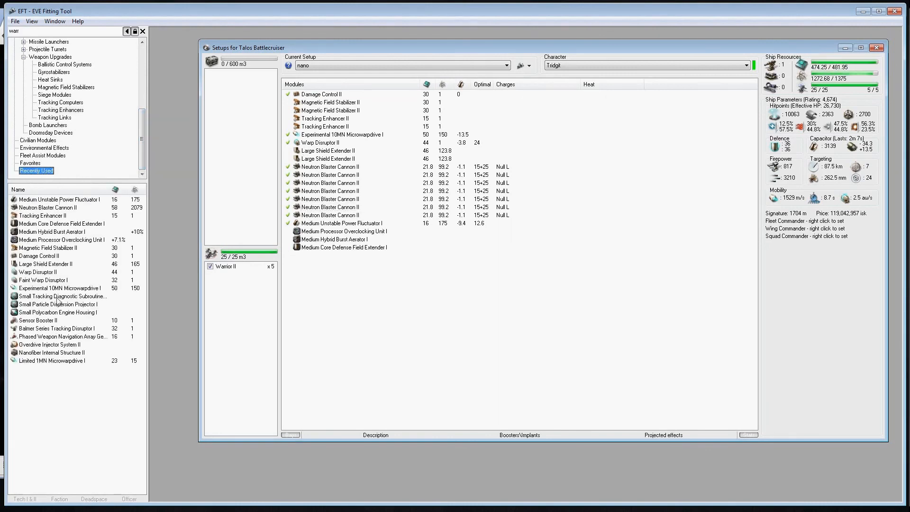
{"action": "left_click", "coordinate": [388, 320]}
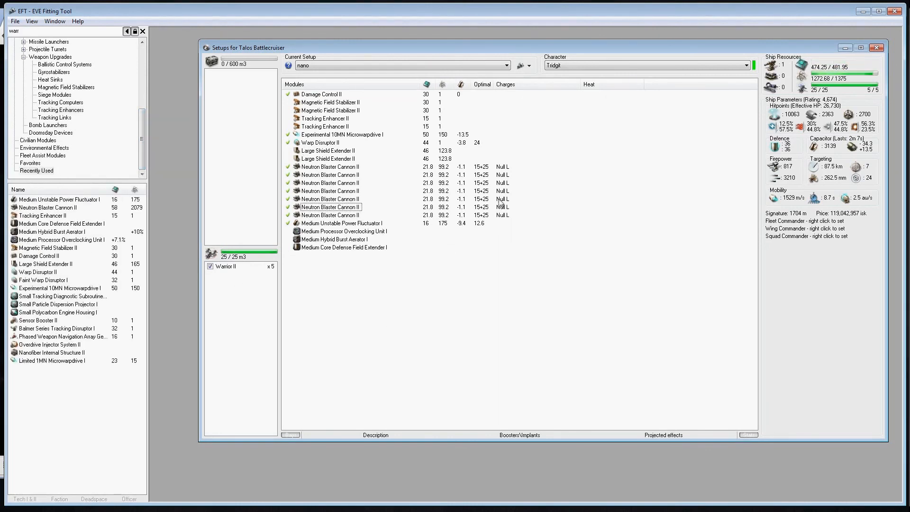
Close the Talos setup window and exit the fitting tool
{"action": "mouse_move", "coordinate": [690, 47]}
{"action": "left_mouse_down"}
{"action": "mouse_move", "coordinate": [631, 137]}
{"action": "mouse_move", "coordinate": [637, 108]}
{"action": "mouse_move", "coordinate": [678, 50]}
{"action": "left_mouse_up"}
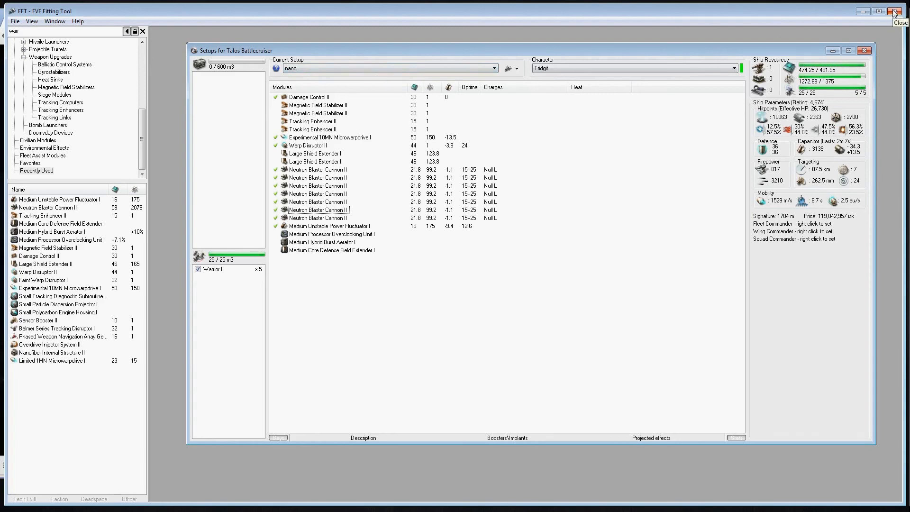
{"action": "mouse_move", "coordinate": [489, 53]}
{"action": "left_mouse_down"}
{"action": "mouse_move", "coordinate": [458, 48]}
{"action": "mouse_move", "coordinate": [505, 51]}
{"action": "mouse_move", "coordinate": [468, 43]}
{"action": "mouse_move", "coordinate": [495, 47]}
{"action": "left_mouse_up"}
{"action": "left_click", "coordinate": [861, 45]}
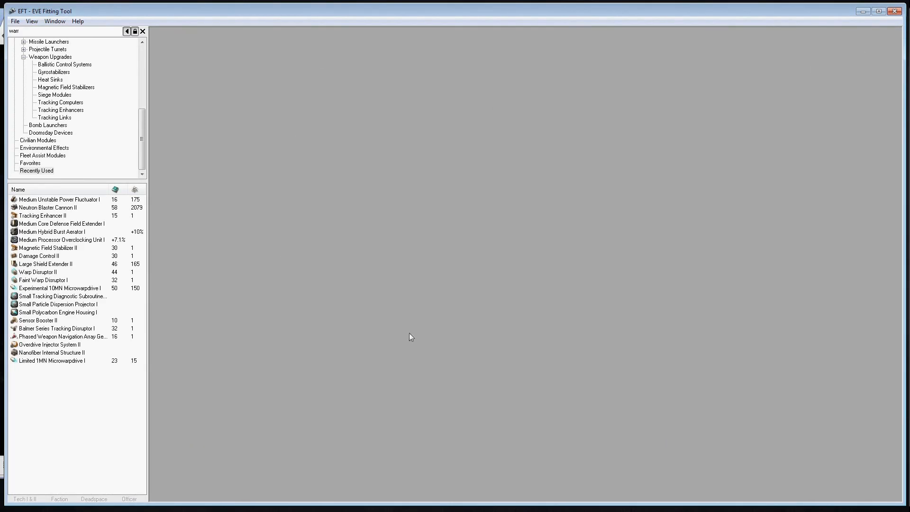
{"action": "left_click", "coordinate": [892, 12]}
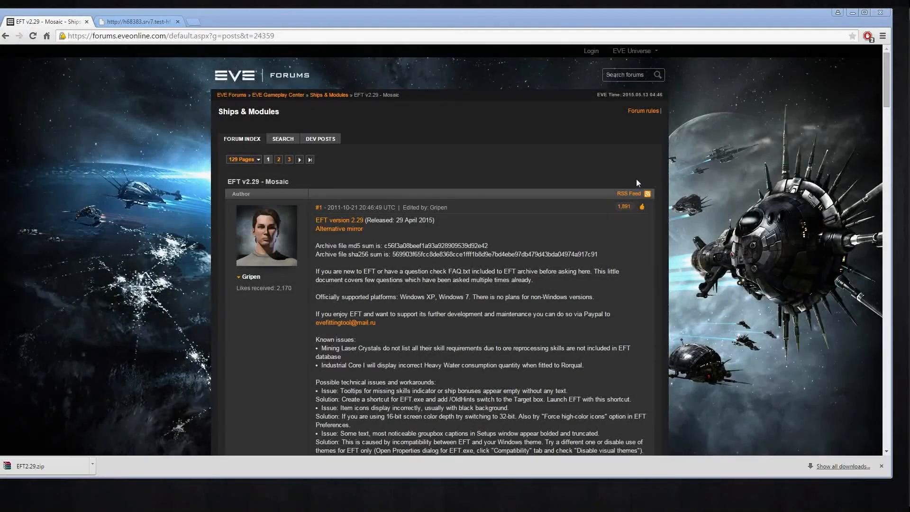